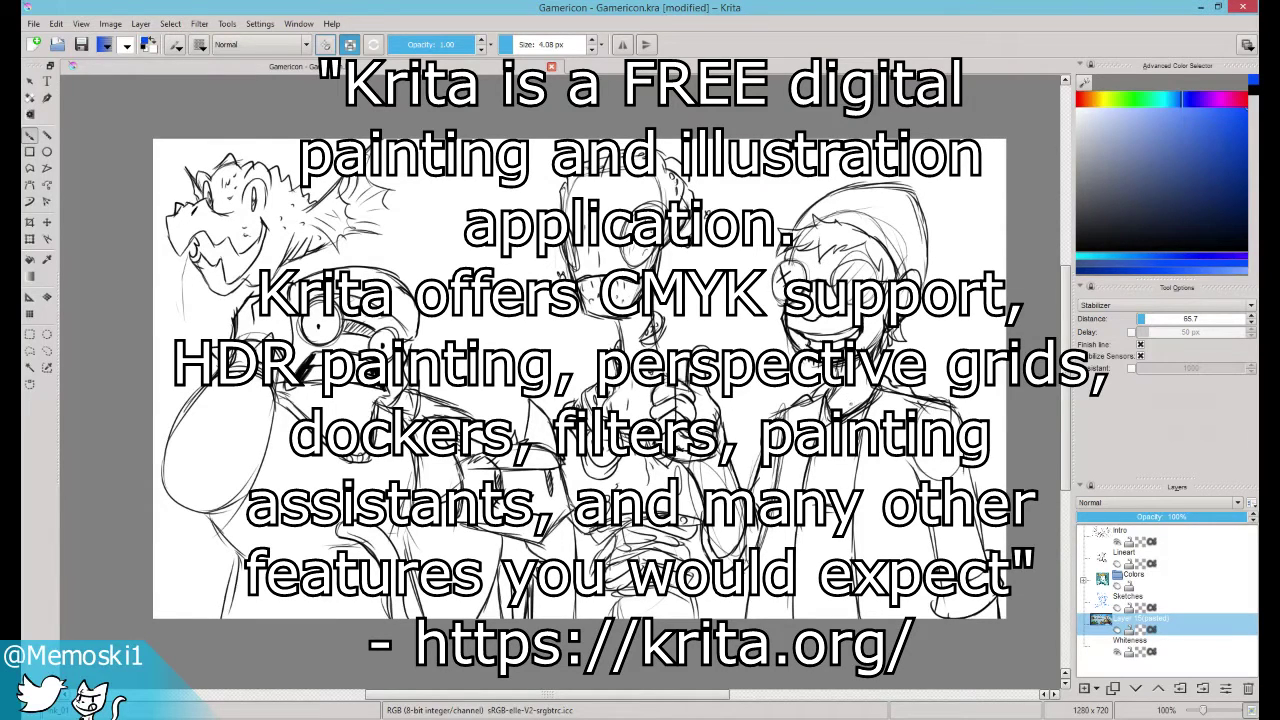
# Step: Hide the Intro layer so its character line drawings no longer show on the canvas
pyautogui.moveTo(855, 404); pyautogui.dragTo(852, 407)
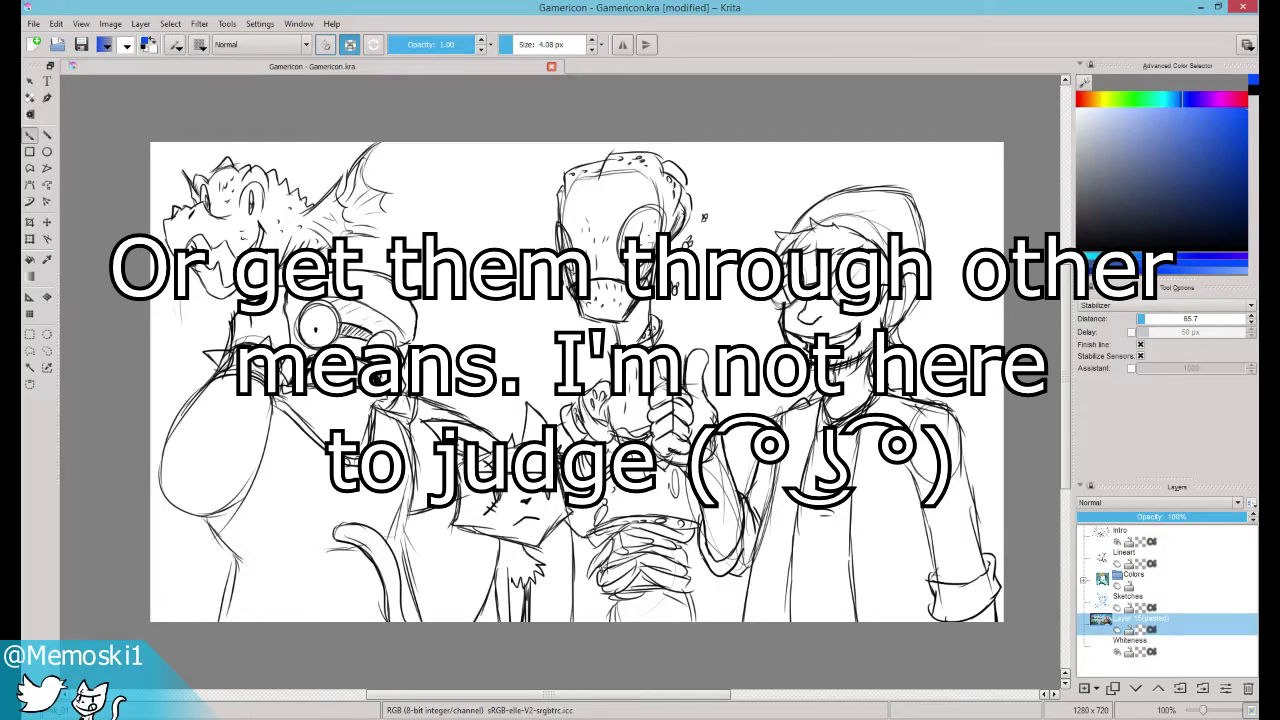
pyautogui.moveTo(858, 408); pyautogui.dragTo(858, 417)
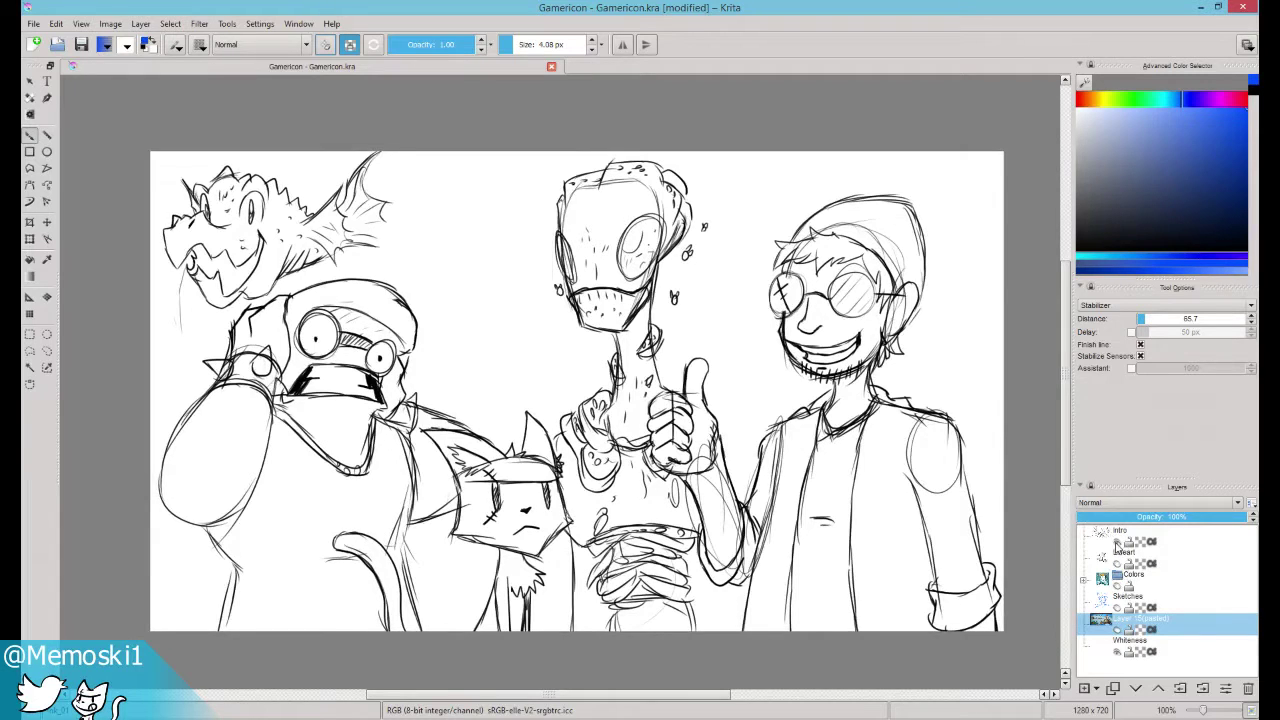
pyautogui.click(1117, 543)
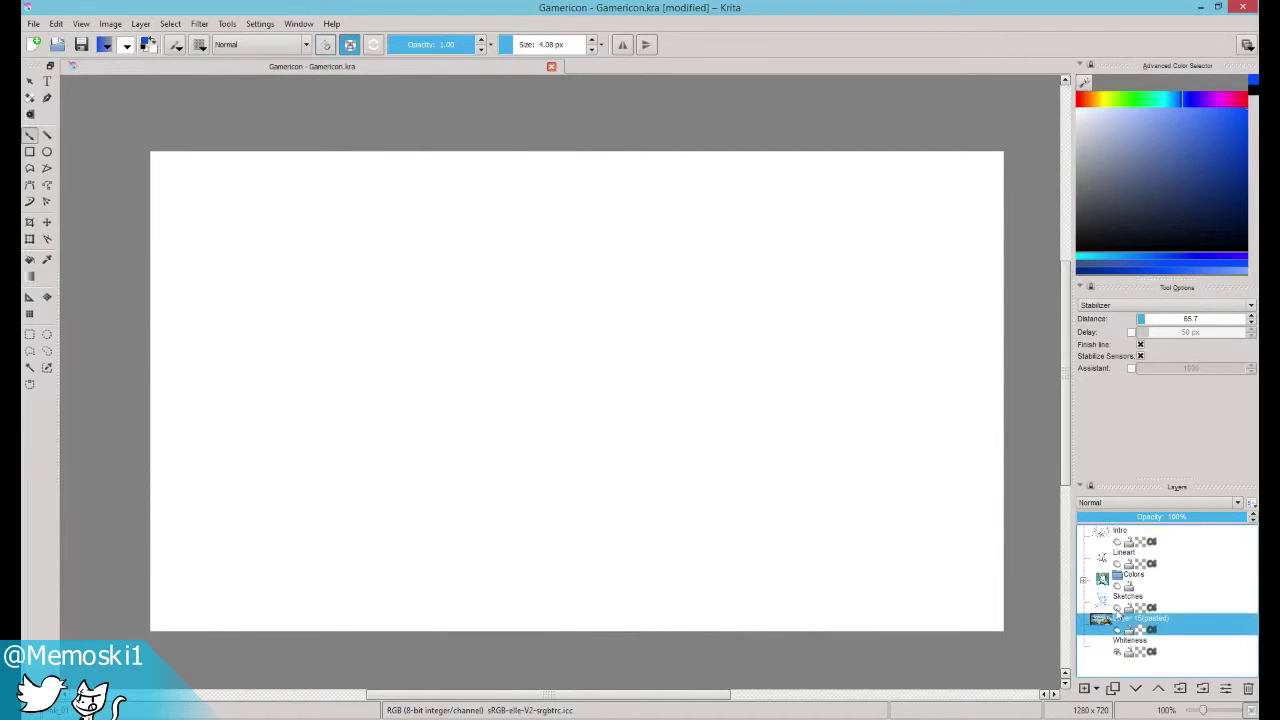
# Step: Show the Sketches layer, the Lineart layer and the Colors group one after another, and hide them all again
pyautogui.click(1118, 608)
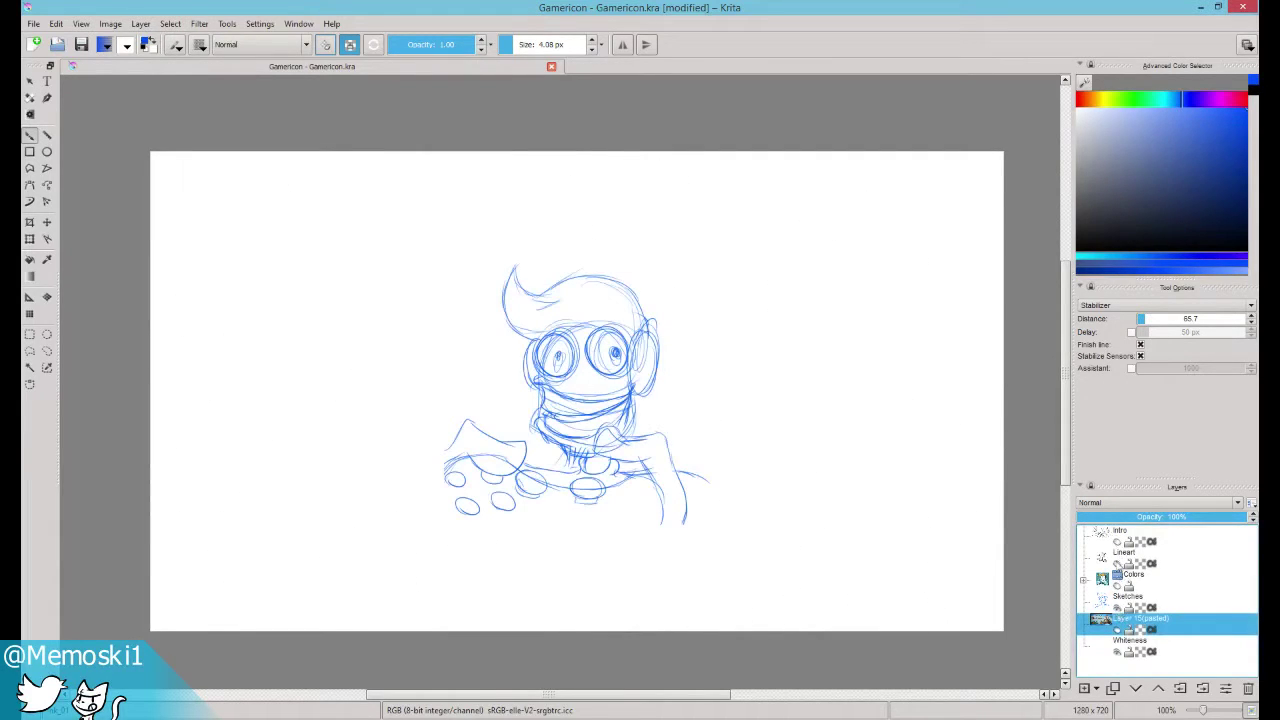
pyautogui.click(1117, 564)
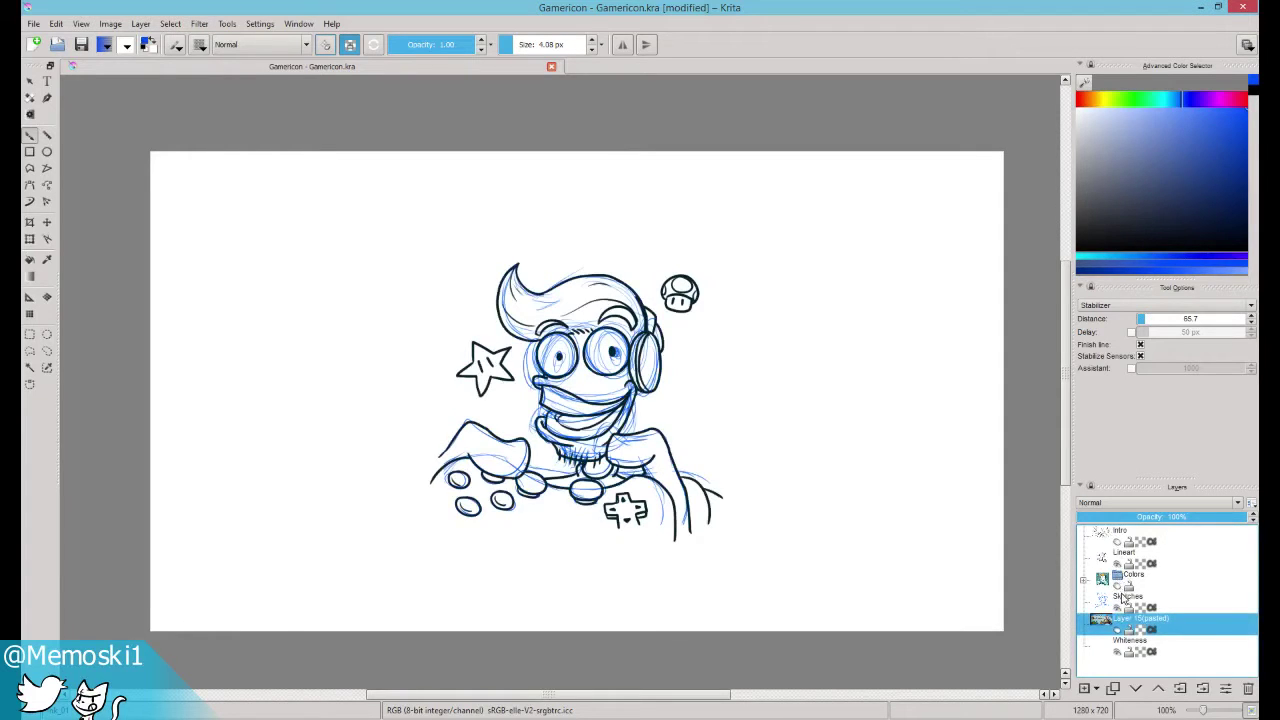
pyautogui.click(1117, 587)
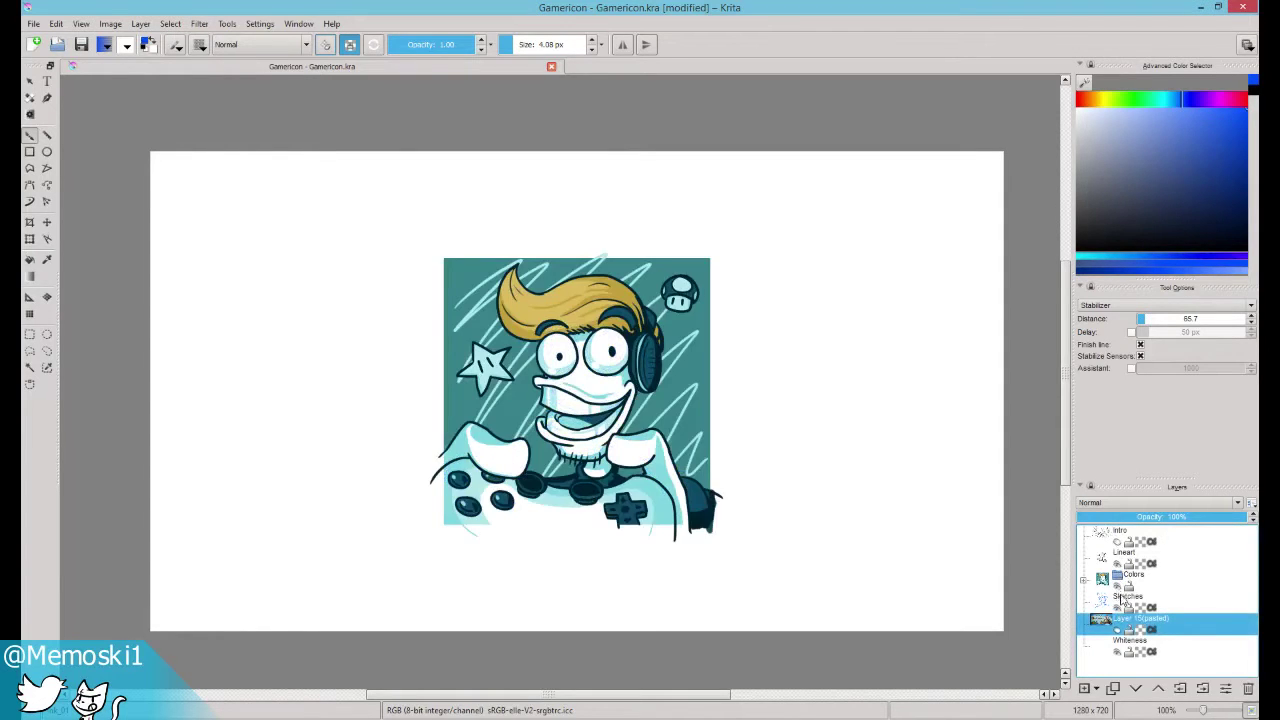
pyautogui.click(1117, 587)
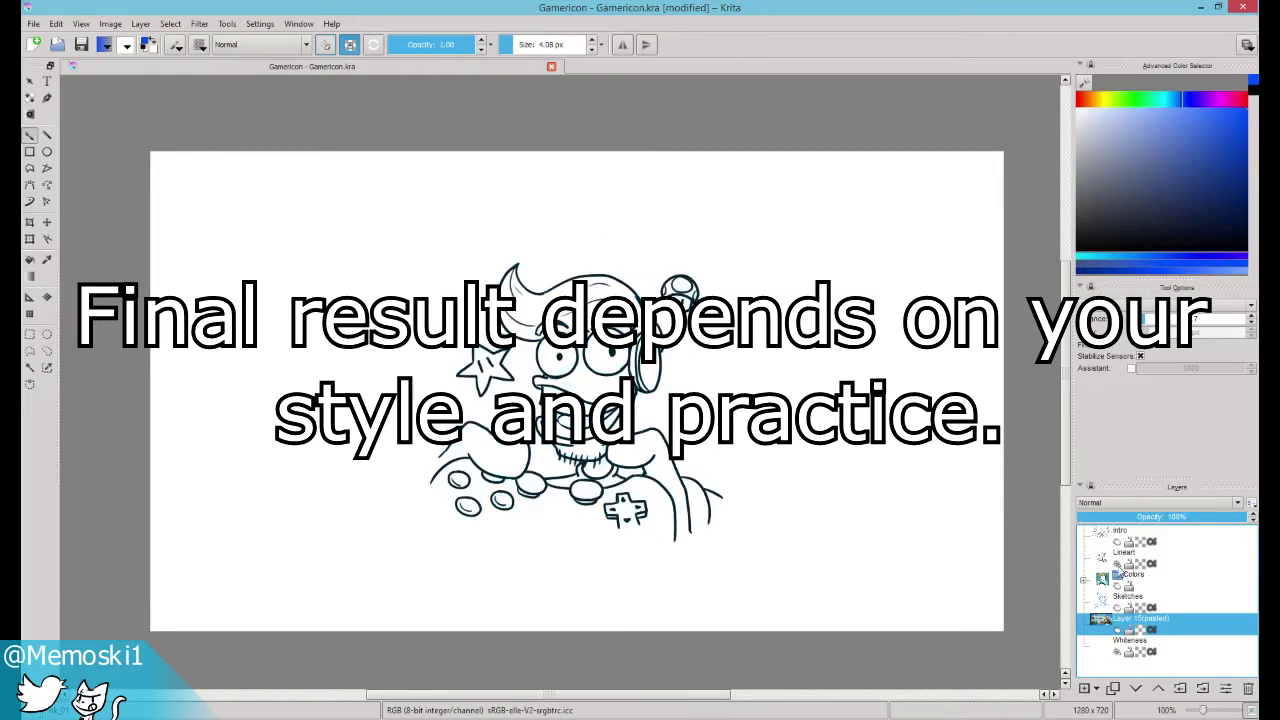
pyautogui.click(1117, 564)
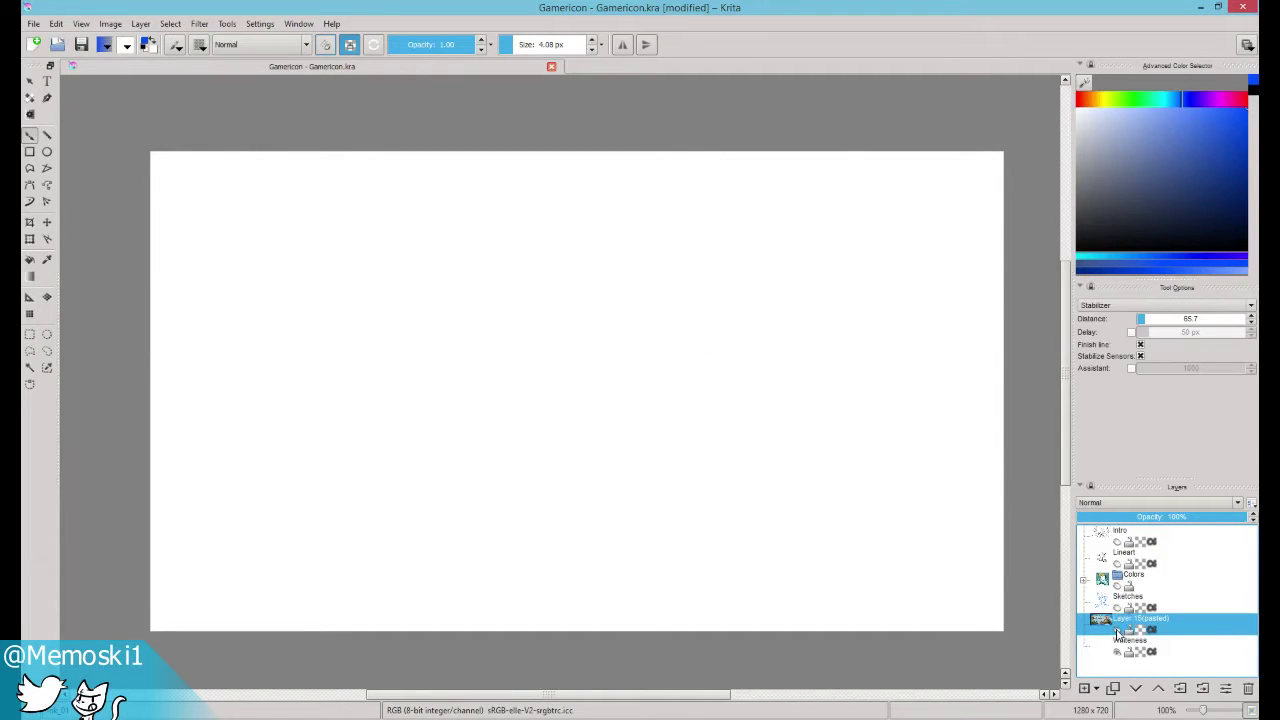
# Step: Show the pasted Windward picture layer, move it down until it fills the canvas, and hide it again
pyautogui.click(1117, 631)
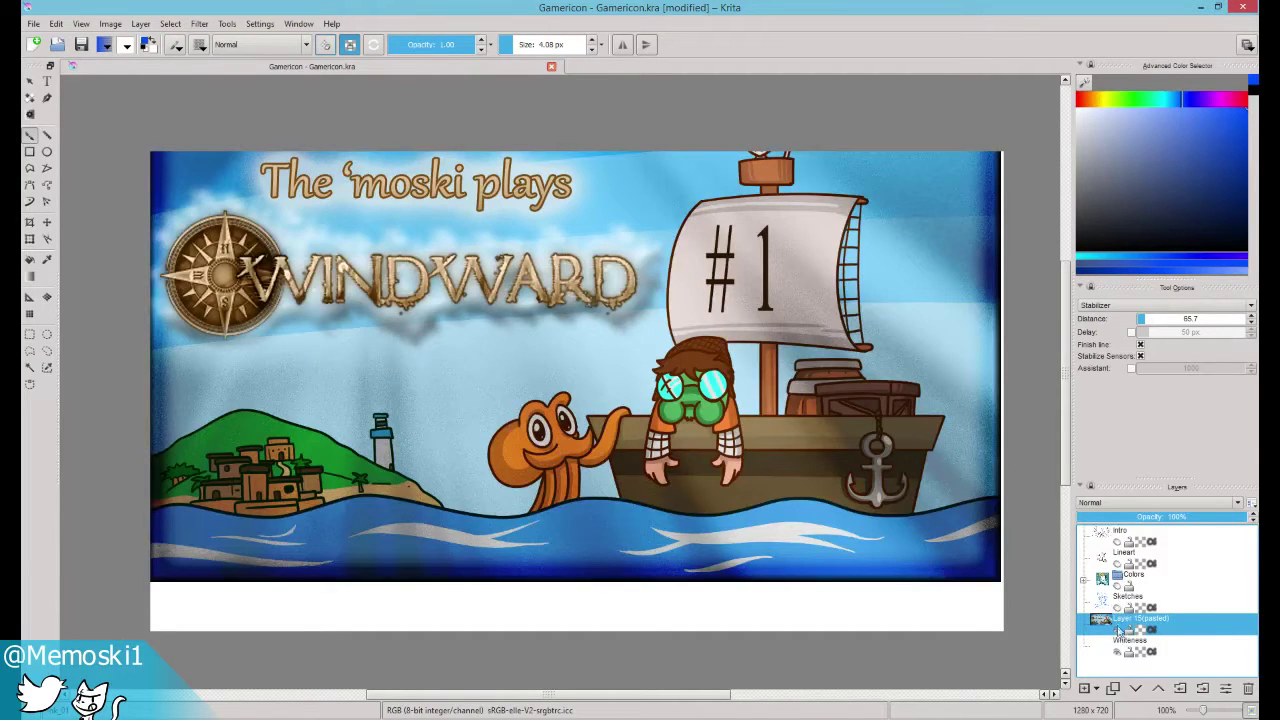
pyautogui.press('t')
pyautogui.moveTo(852, 441); pyautogui.dragTo(855, 490)
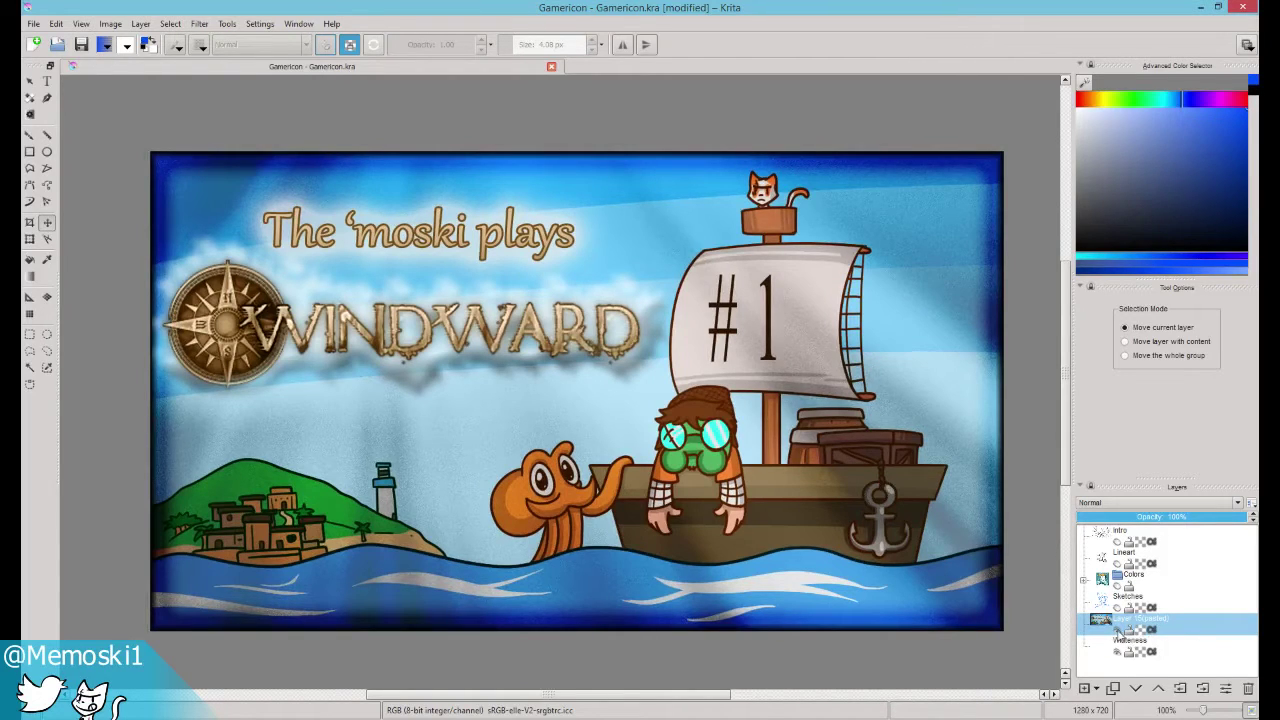
pyautogui.click(1117, 631)
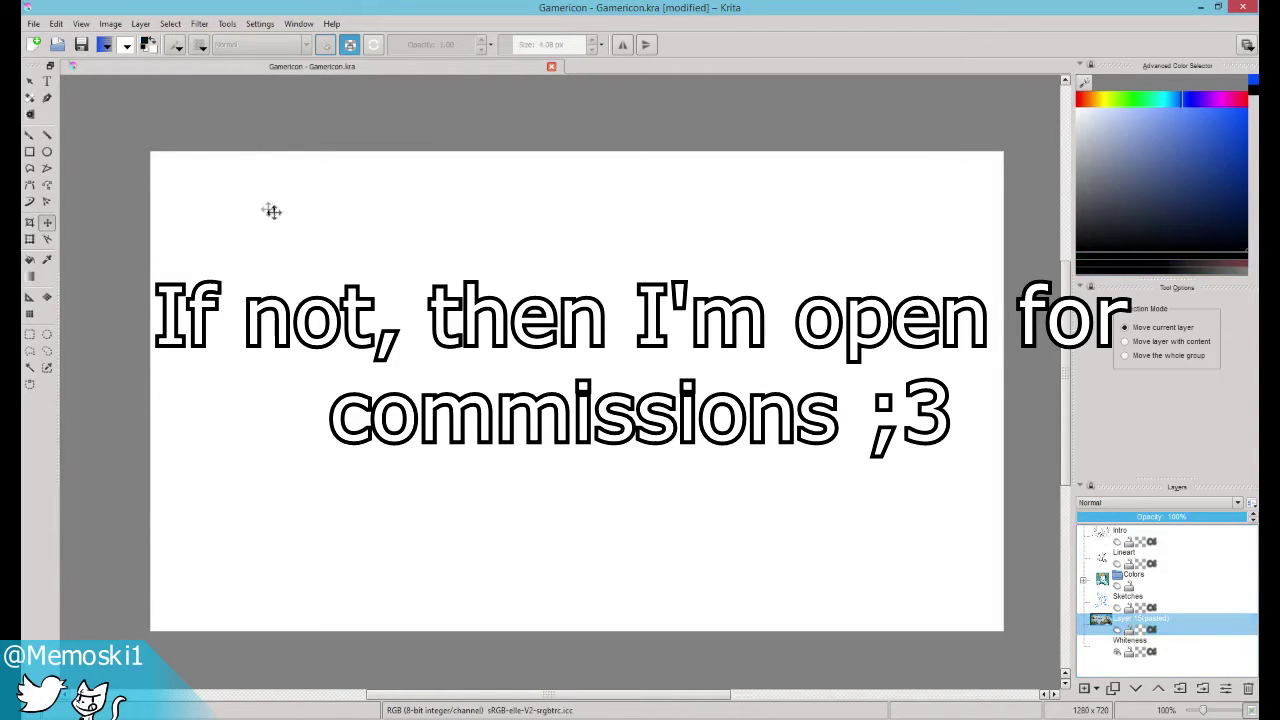
pyautogui.click(29, 135)
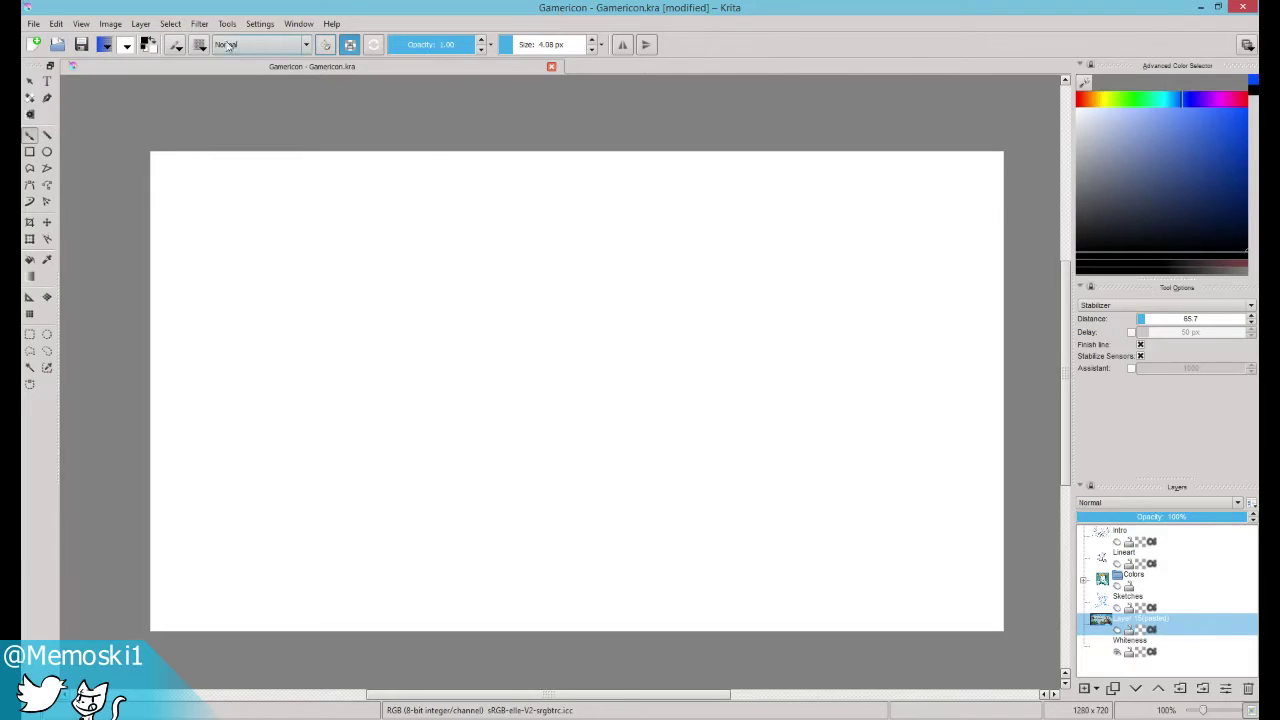
# Step: Look through the list of configurable keyboard shortcuts and close it without changing anything
pyautogui.click(260, 23)
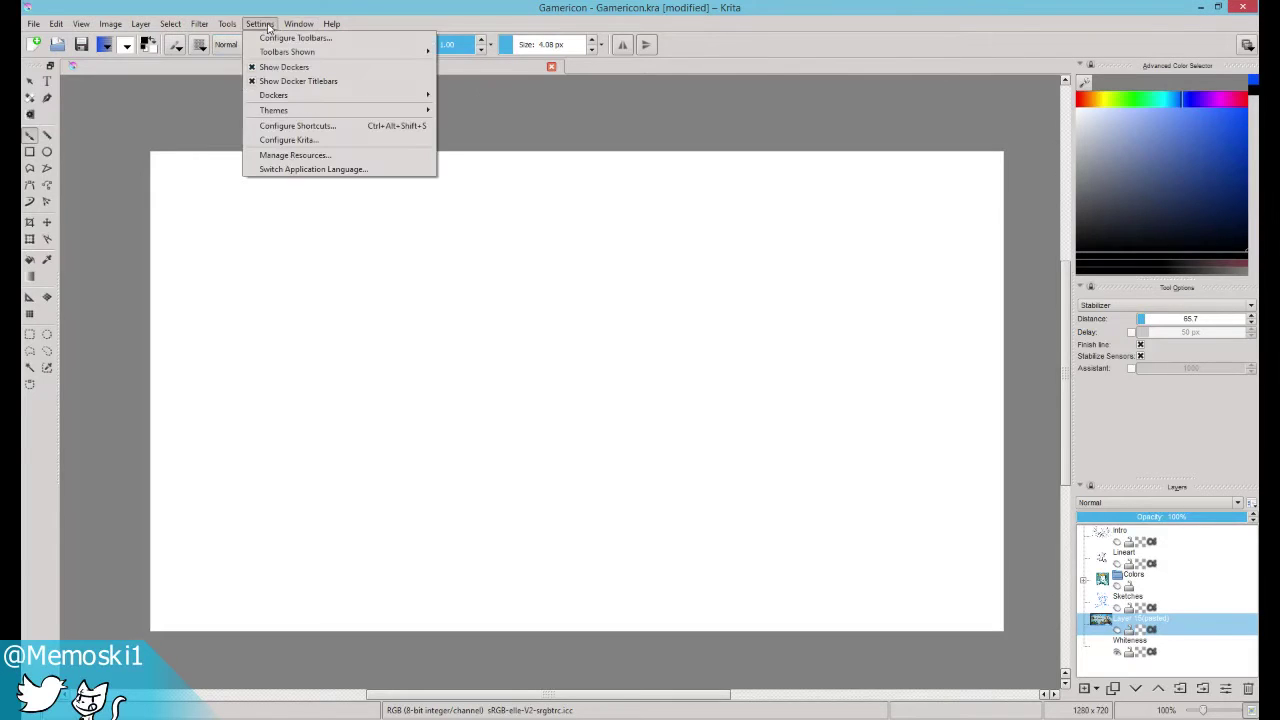
pyautogui.click(320, 125)
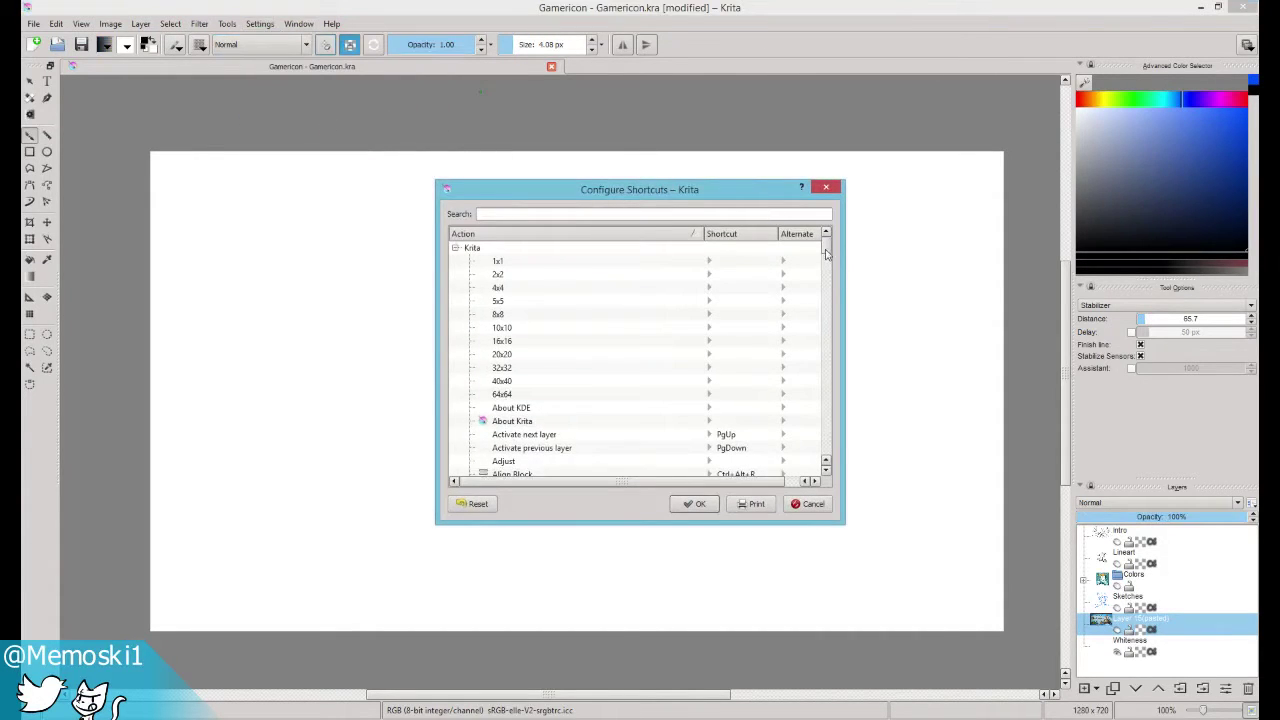
pyautogui.moveTo(829, 256)
pyautogui.mouseDown()
pyautogui.moveTo(828, 340)
pyautogui.moveTo(829, 243)
pyautogui.mouseUp()
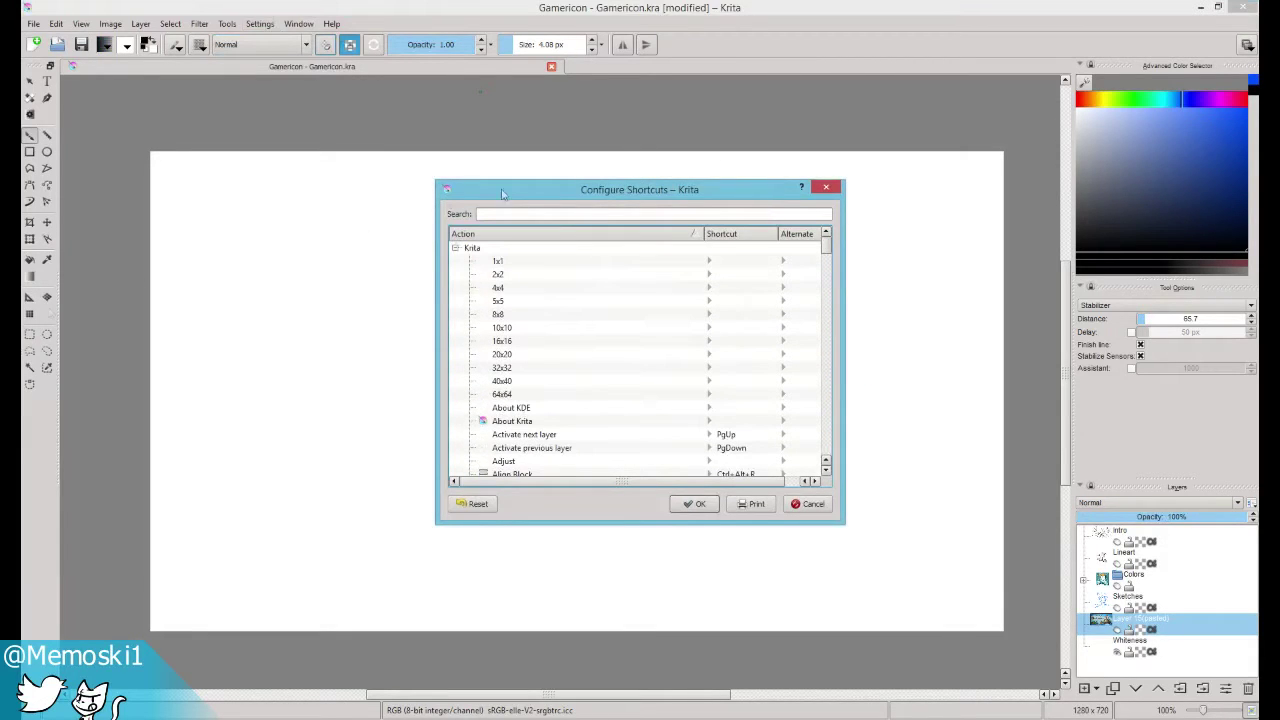
pyautogui.moveTo(720, 193); pyautogui.dragTo(765, 157)
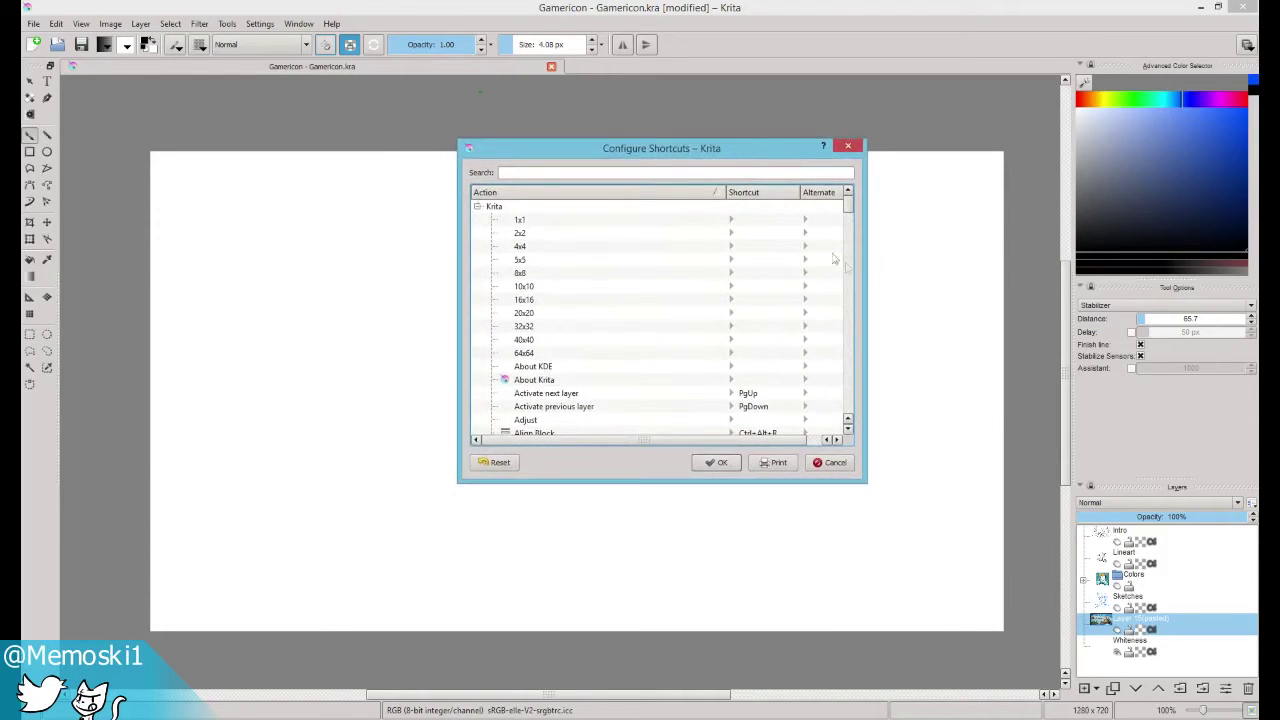
pyautogui.moveTo(852, 210); pyautogui.dragTo(848, 163)
pyautogui.click(847, 147)
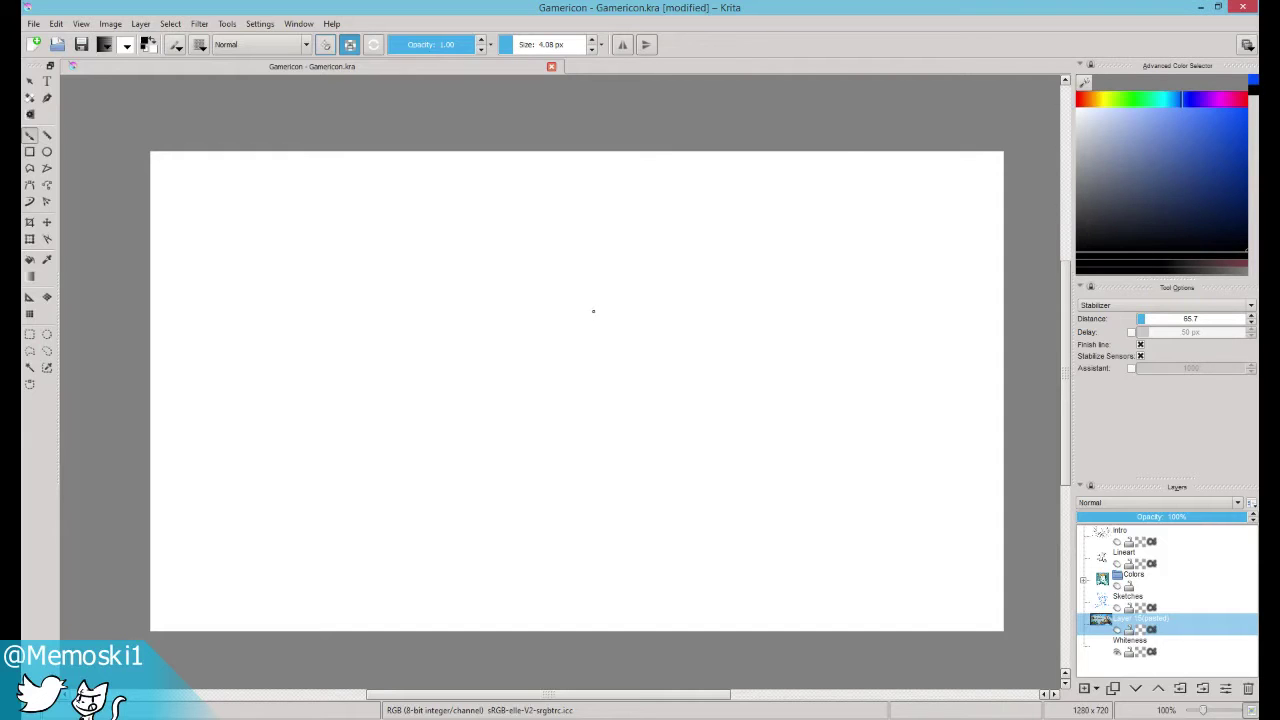
pyautogui.press('+')
pyautogui.press('+')
pyautogui.press('+')
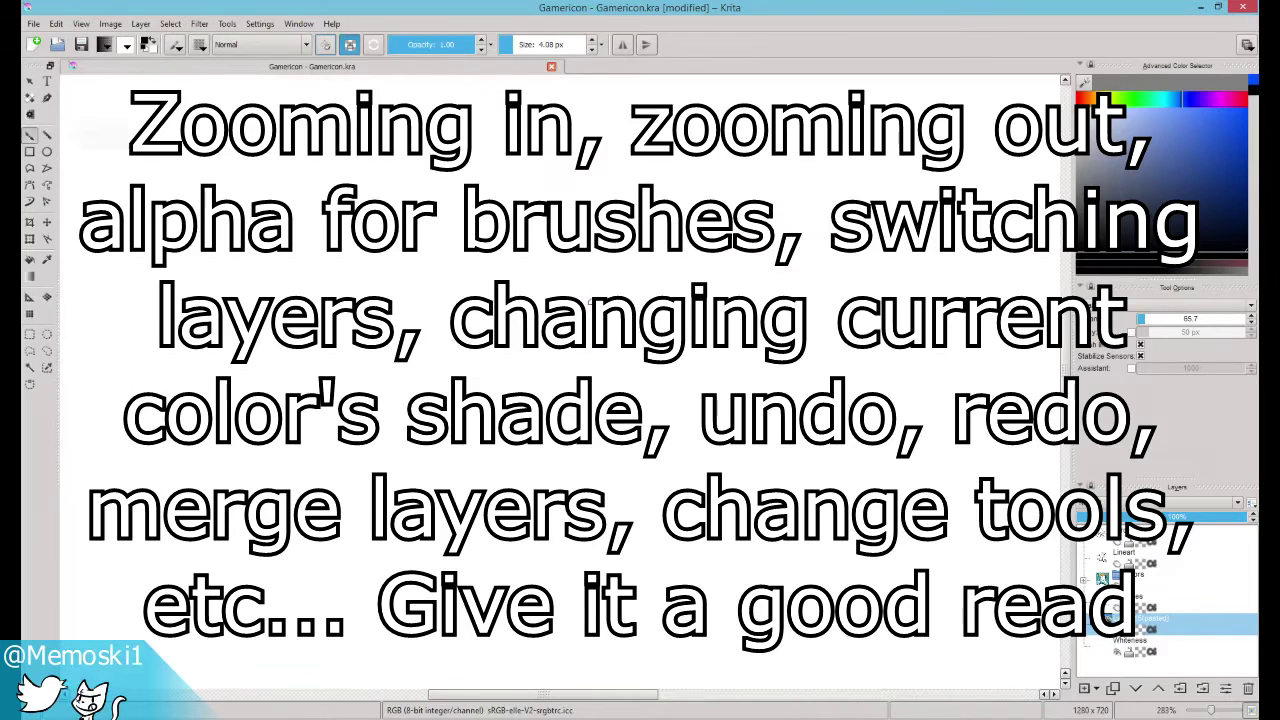
pyautogui.press('-')
pyautogui.press('-')
pyautogui.press('-')
pyautogui.press('-')
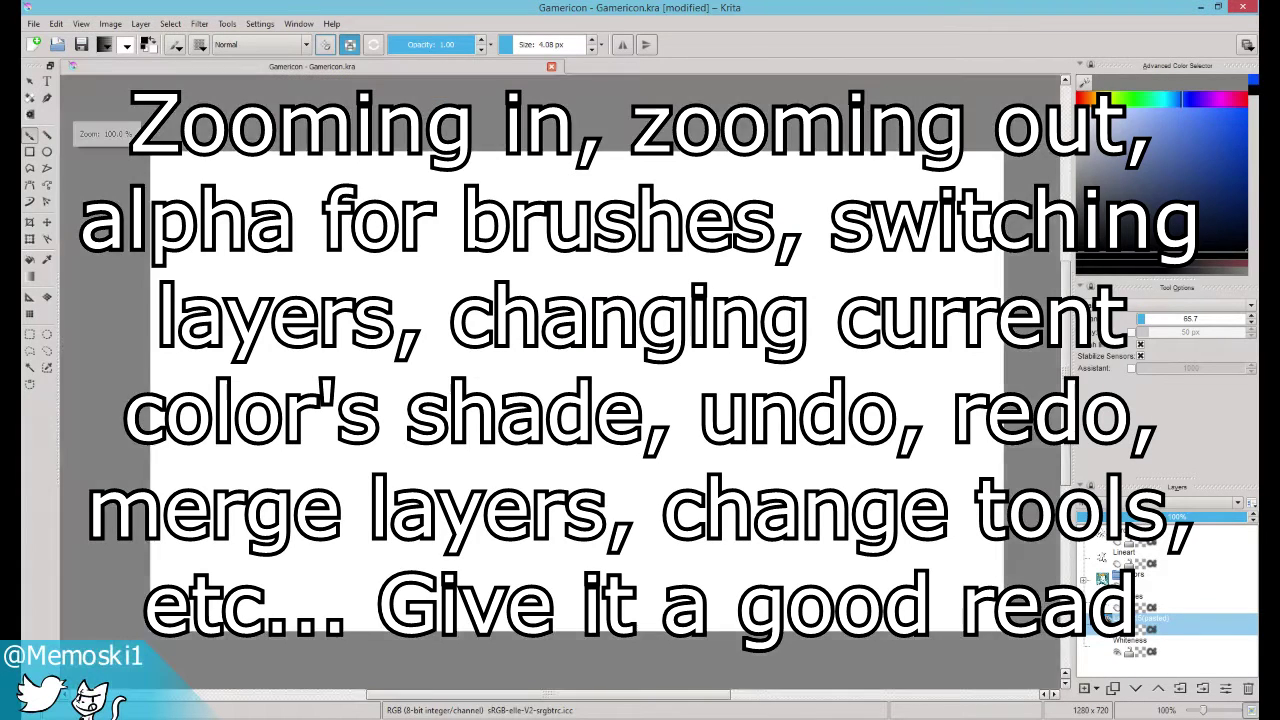
pyautogui.press('+')
pyautogui.moveTo(590, 296); pyautogui.dragTo(610, 313)
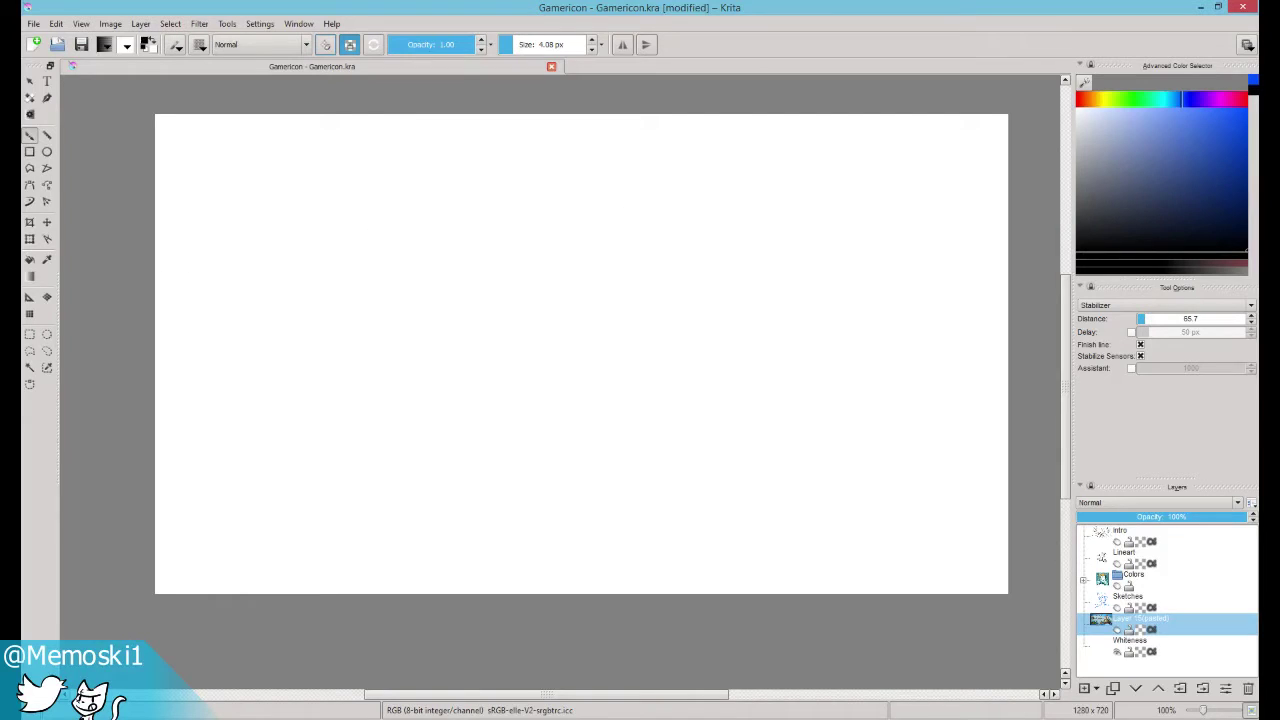
# Step: Add a new paint layer above the Intro layer and set the Freehand Brush colour to blue
pyautogui.click(31, 139)
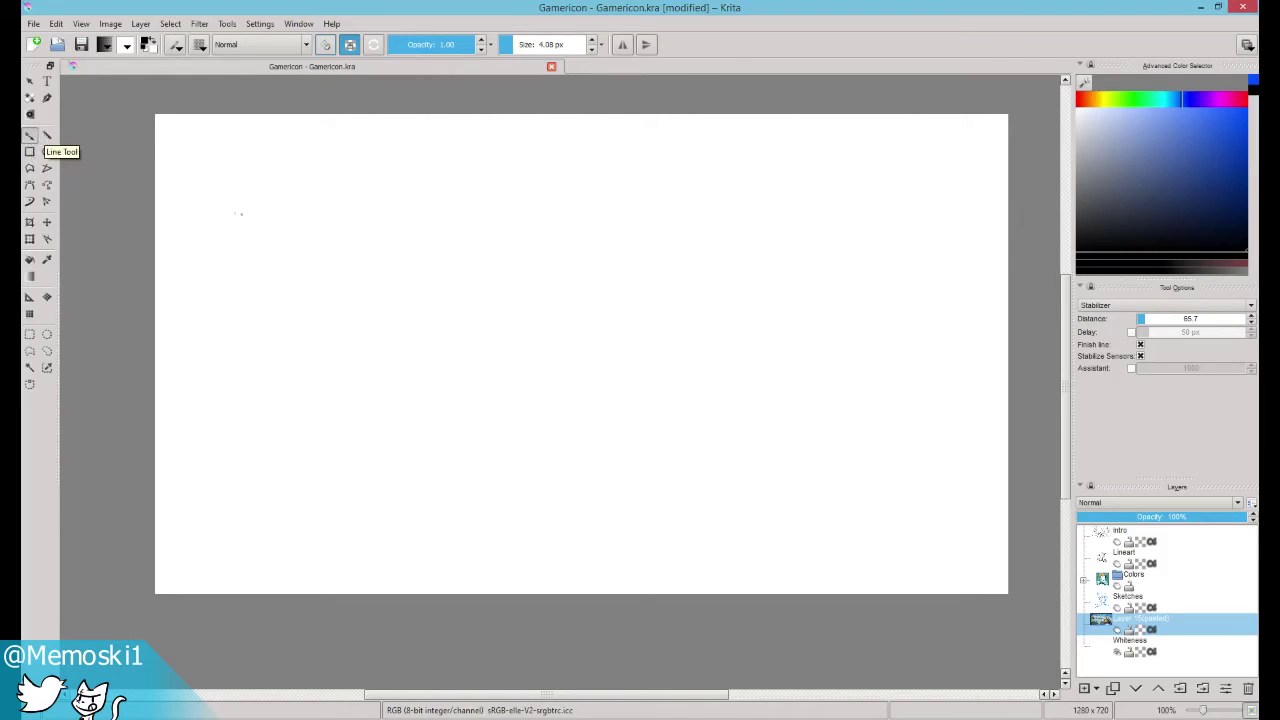
pyautogui.click(374, 236)
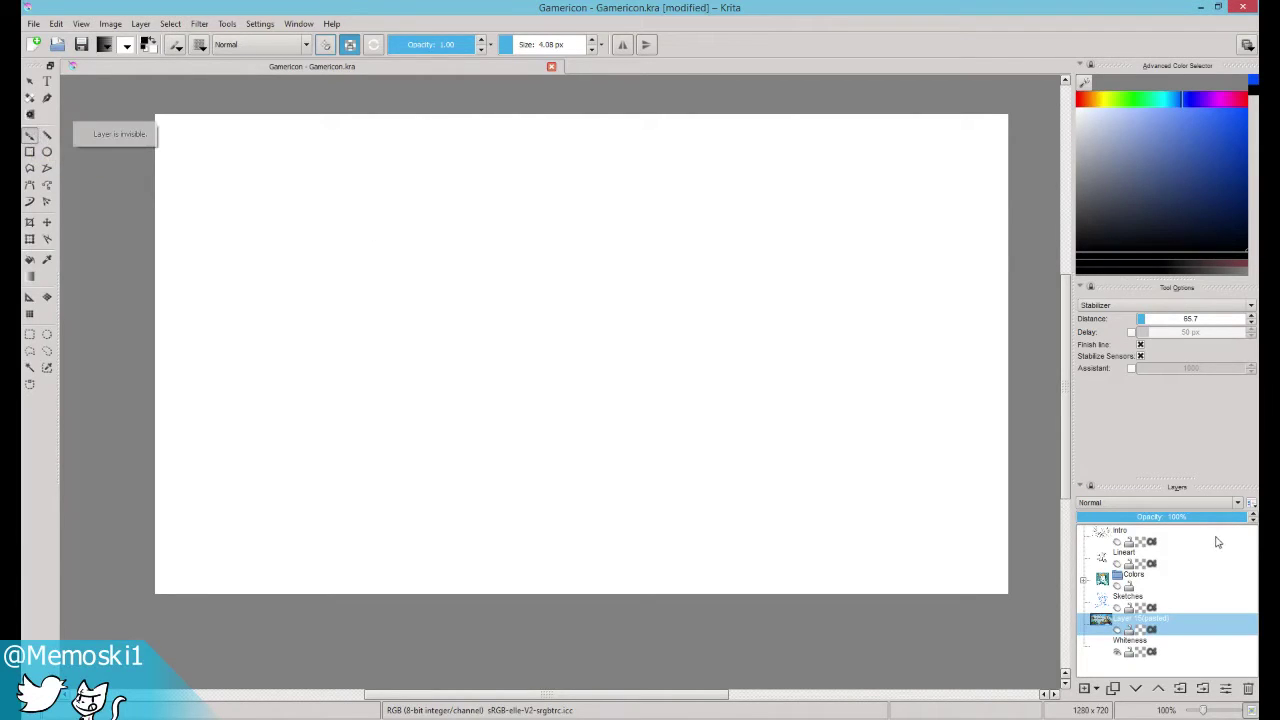
pyautogui.press('Insert')
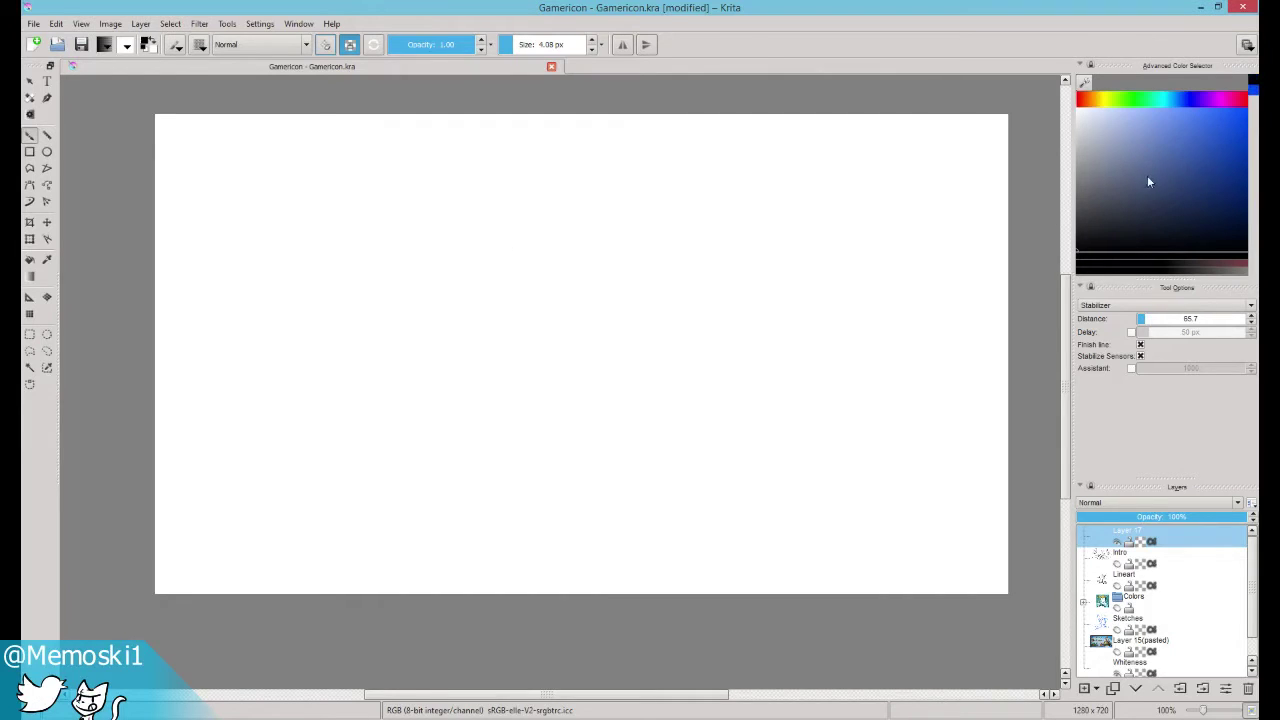
pyautogui.click(1253, 89)
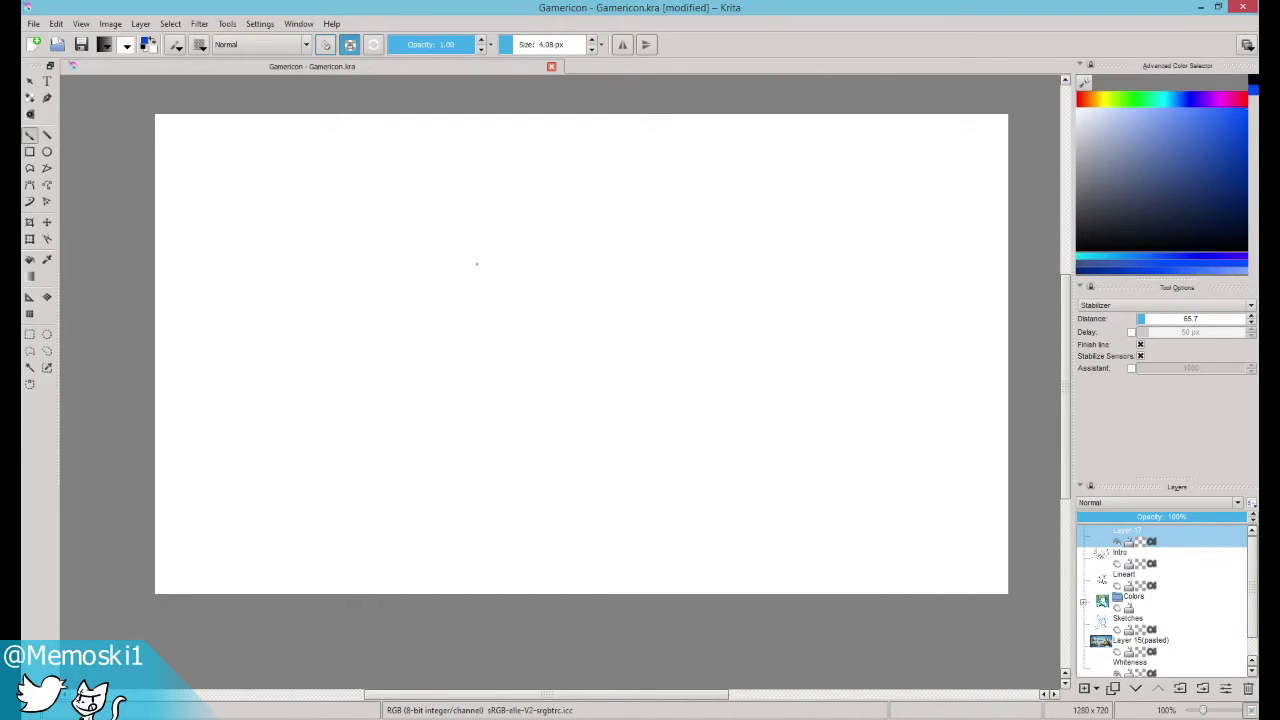
# Step: Draw a wavy test line and a rough eye with the blue brush, and undo all of these strokes
pyautogui.moveTo(440, 280)
pyautogui.mouseDown()
pyautogui.moveTo(477, 252)
pyautogui.moveTo(561, 262)
pyautogui.moveTo(544, 334)
pyautogui.moveTo(603, 317)
pyautogui.mouseUp()
pyautogui.moveTo(750, 266)
pyautogui.mouseDown()
pyautogui.moveTo(830, 215)
pyautogui.moveTo(790, 256)
pyautogui.moveTo(847, 228)
pyautogui.moveTo(792, 246)
pyautogui.moveTo(845, 235)
pyautogui.moveTo(862, 272)
pyautogui.moveTo(785, 280)
pyautogui.moveTo(842, 272)
pyautogui.mouseUp()
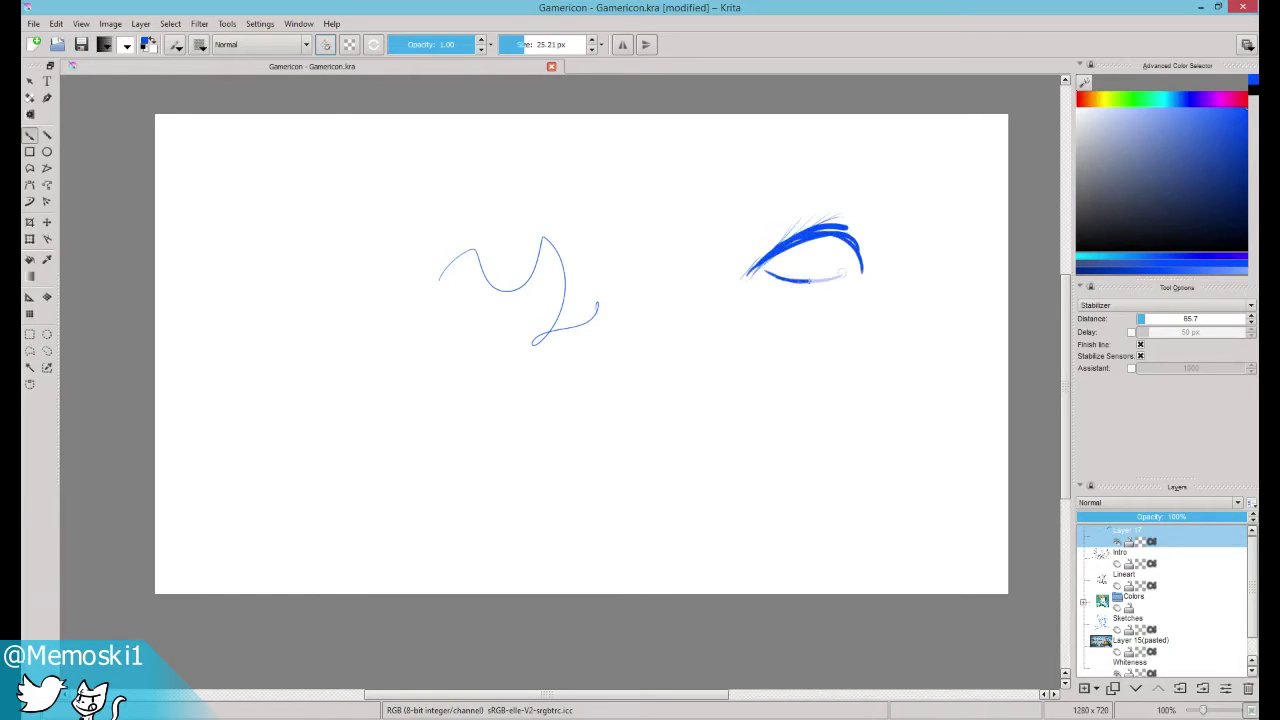
pyautogui.hotkey('ctrl', 'z')
pyautogui.hotkey('ctrl', 'z')
pyautogui.hotkey('ctrl', 'z')
pyautogui.hotkey('ctrl', 'z')
pyautogui.hotkey('ctrl', 'z')
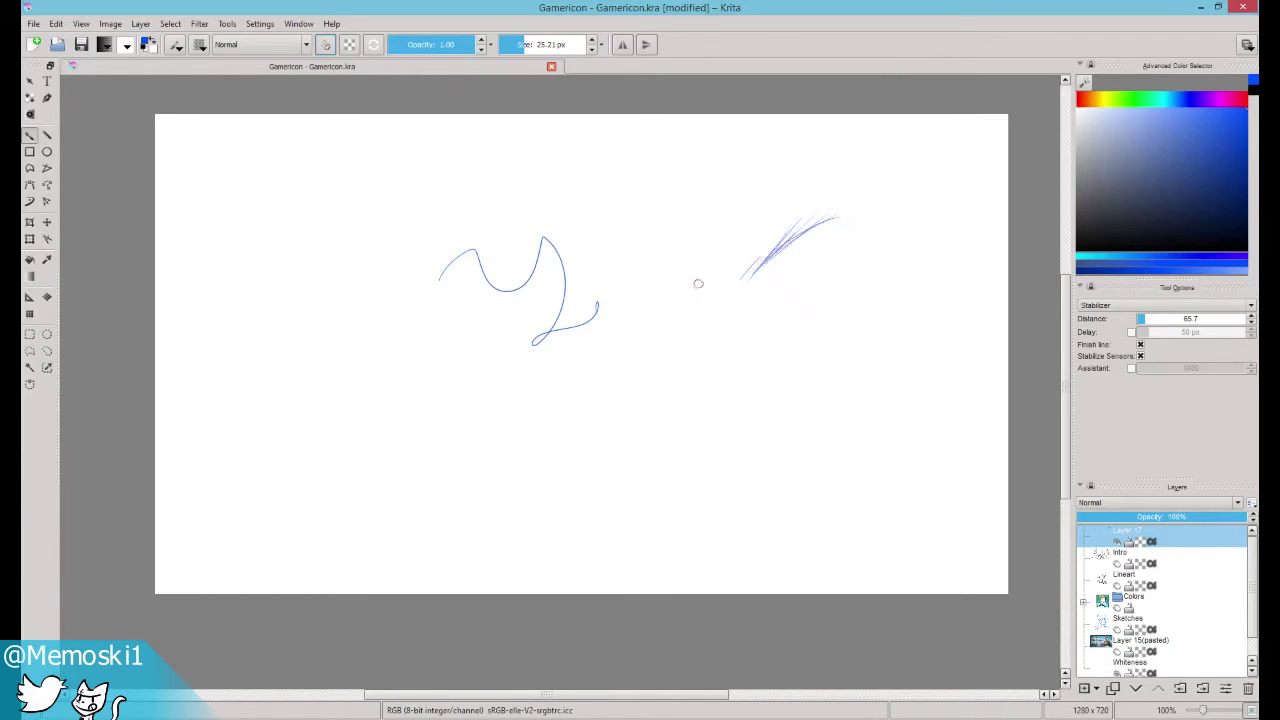
pyautogui.hotkey('ctrl', 'z')
pyautogui.hotkey('ctrl', 'z')
pyautogui.hotkey('ctrl', 'z')
pyautogui.hotkey('ctrl', 'z')
pyautogui.hotkey('ctrl', 'z')
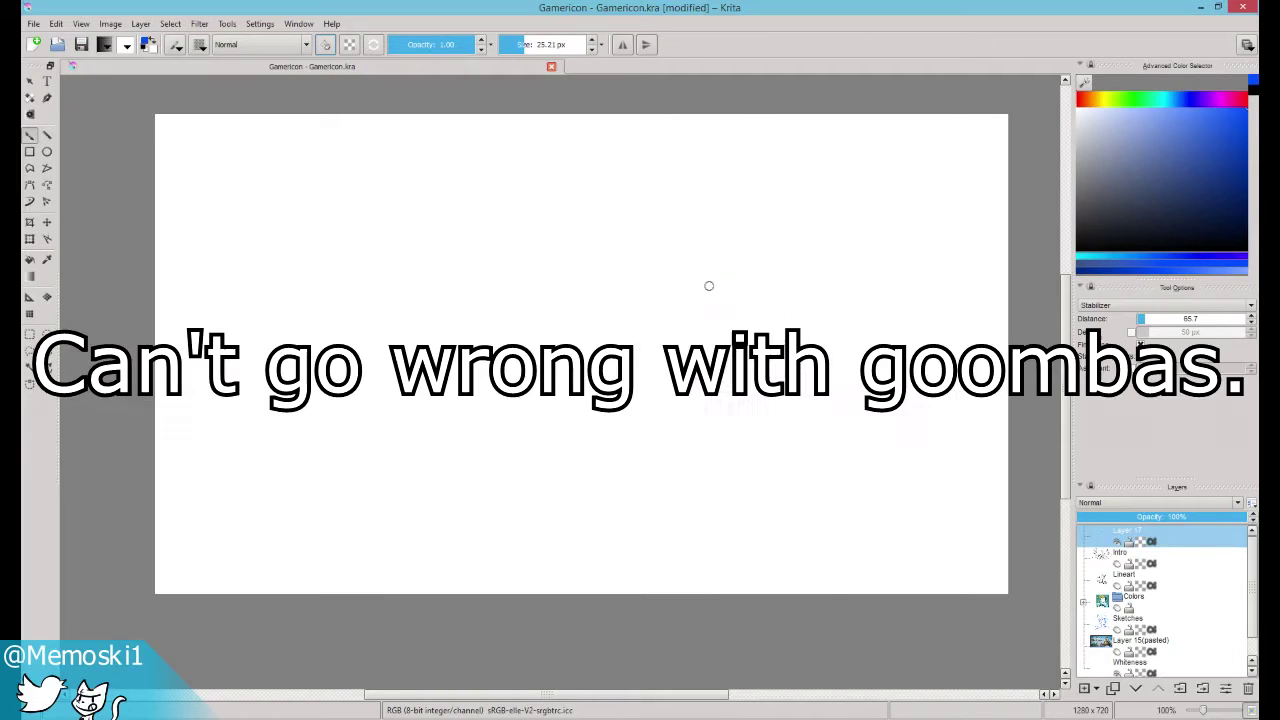
# Step: Sketch a small blue goomba with a 4.08 px brush: domed head, body, two feet, eyes, brow line and fanged mouth
pyautogui.rightClick(710, 282)
pyautogui.click(689, 355)
pyautogui.moveTo(696, 281)
pyautogui.mouseDown()
pyautogui.moveTo(730, 222)
pyautogui.moveTo(790, 258)
pyautogui.moveTo(796, 289)
pyautogui.mouseUp()
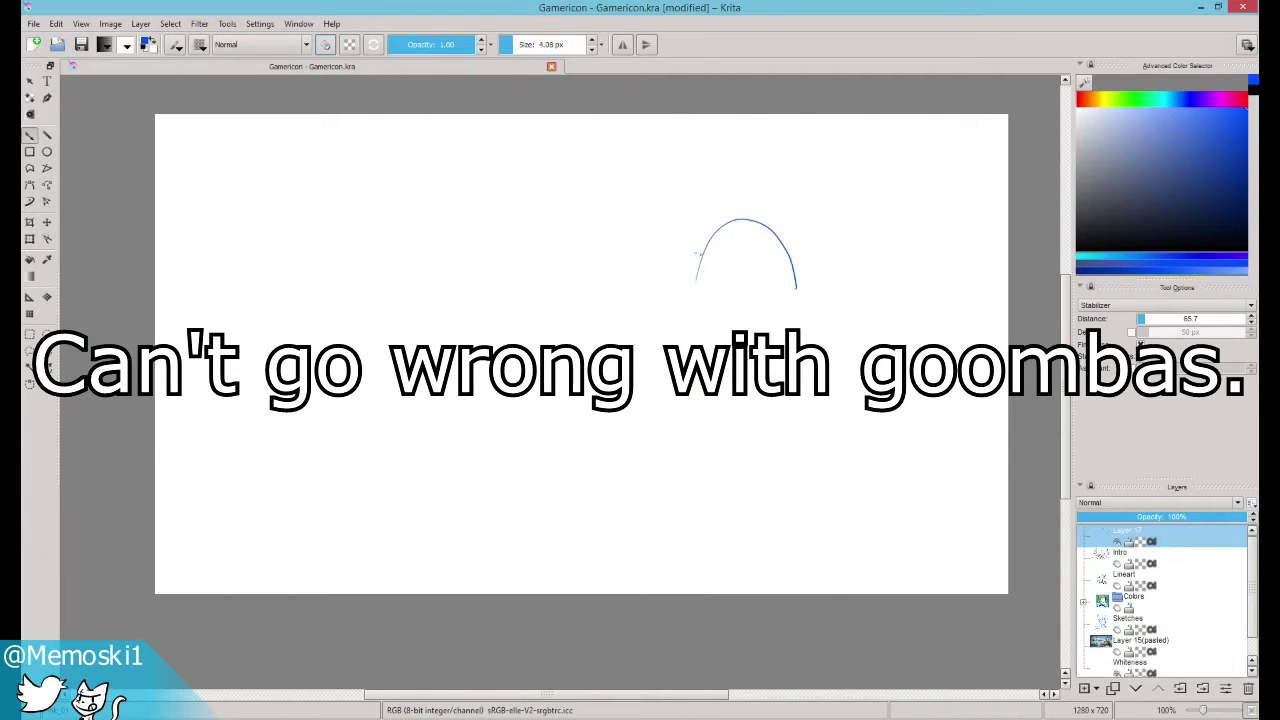
pyautogui.moveTo(697, 252)
pyautogui.mouseDown()
pyautogui.moveTo(695, 282)
pyautogui.moveTo(716, 314)
pyautogui.moveTo(796, 288)
pyautogui.mouseUp()
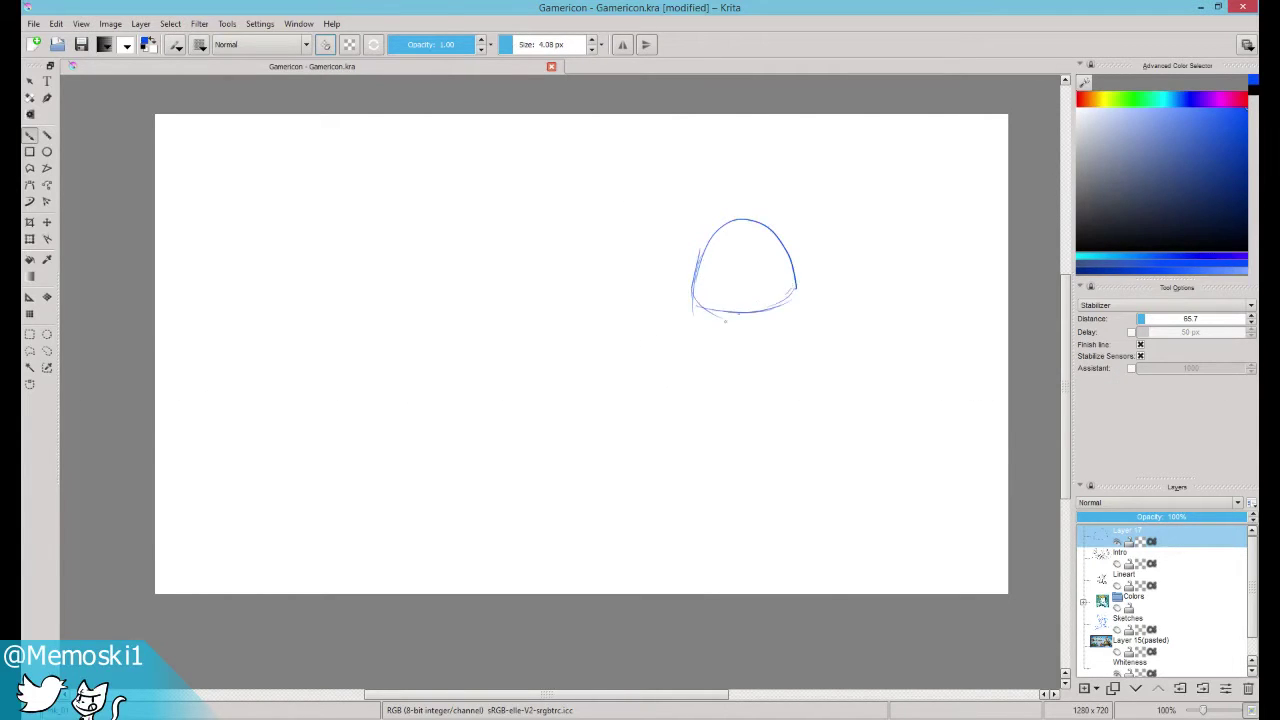
pyautogui.moveTo(720, 312)
pyautogui.mouseDown()
pyautogui.moveTo(747, 339)
pyautogui.moveTo(704, 356)
pyautogui.moveTo(729, 361)
pyautogui.mouseUp()
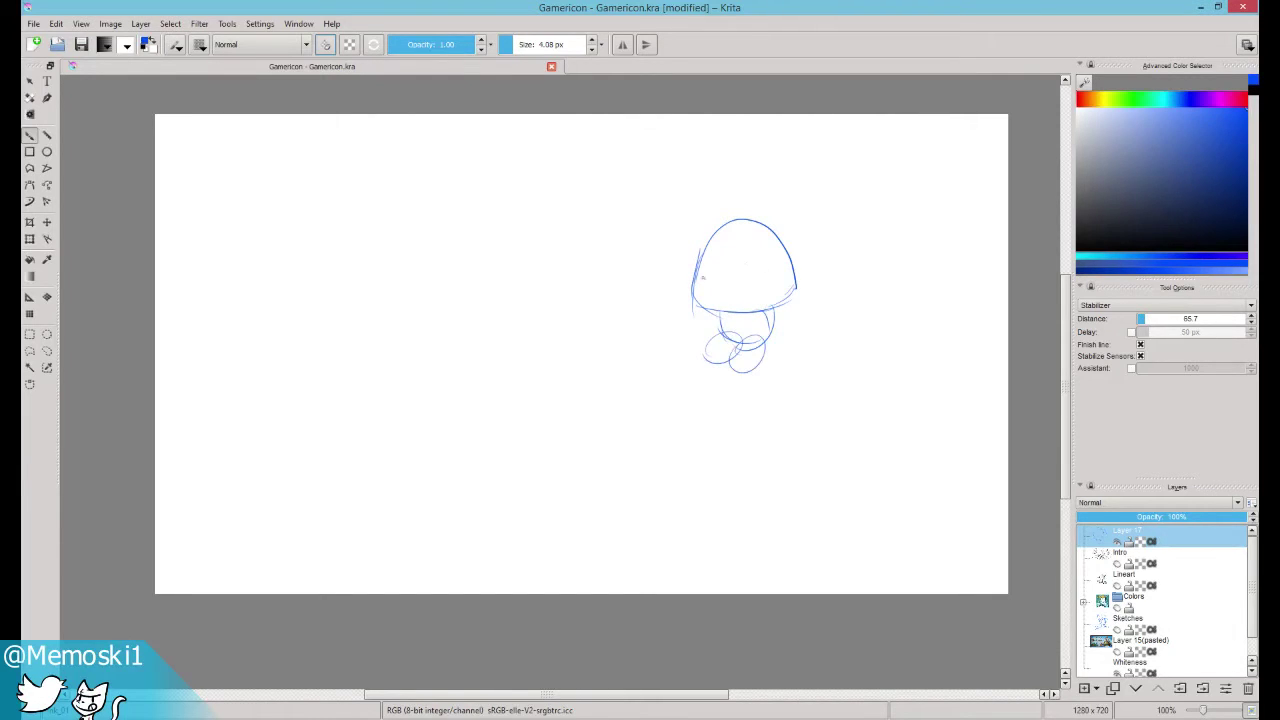
pyautogui.moveTo(716, 249)
pyautogui.mouseDown()
pyautogui.moveTo(699, 273)
pyautogui.moveTo(722, 252)
pyautogui.moveTo(788, 243)
pyautogui.moveTo(703, 258)
pyautogui.moveTo(716, 275)
pyautogui.moveTo(768, 285)
pyautogui.mouseUp()
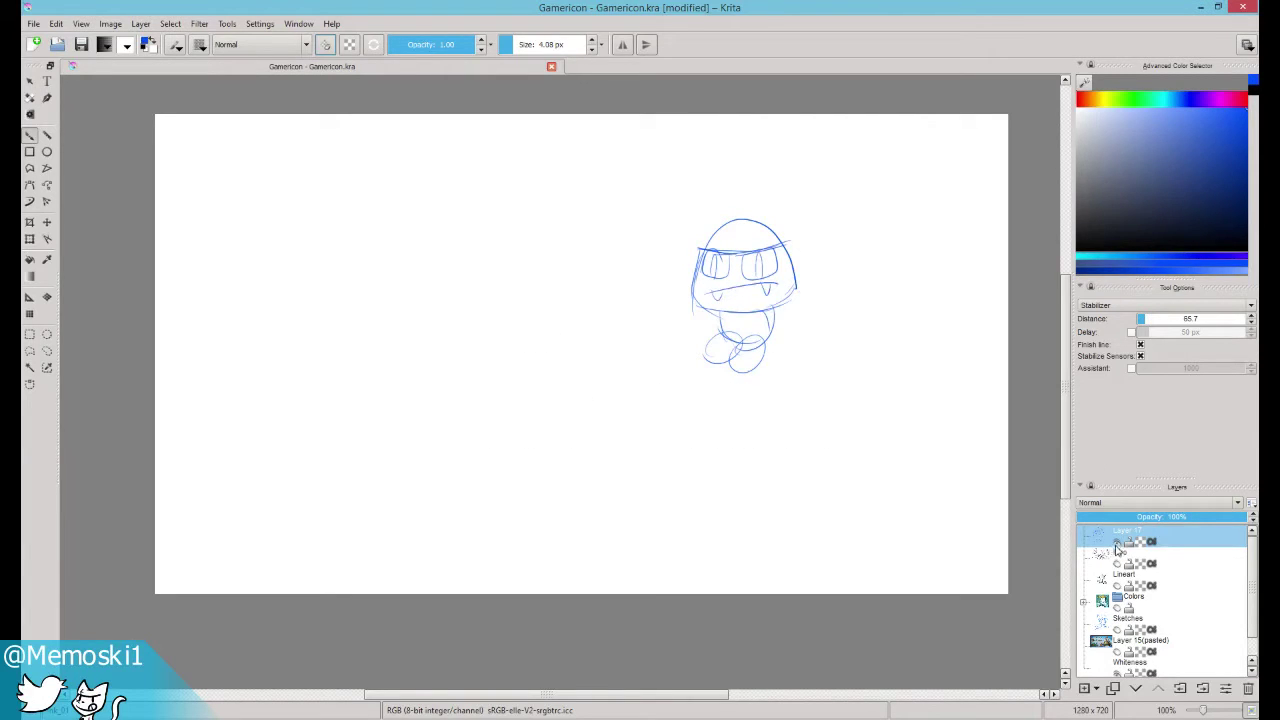
# Step: Briefly show the Lineart layer alongside the goomba, hide it, and clear the whole goomba sketch from its layer
pyautogui.click(1117, 586)
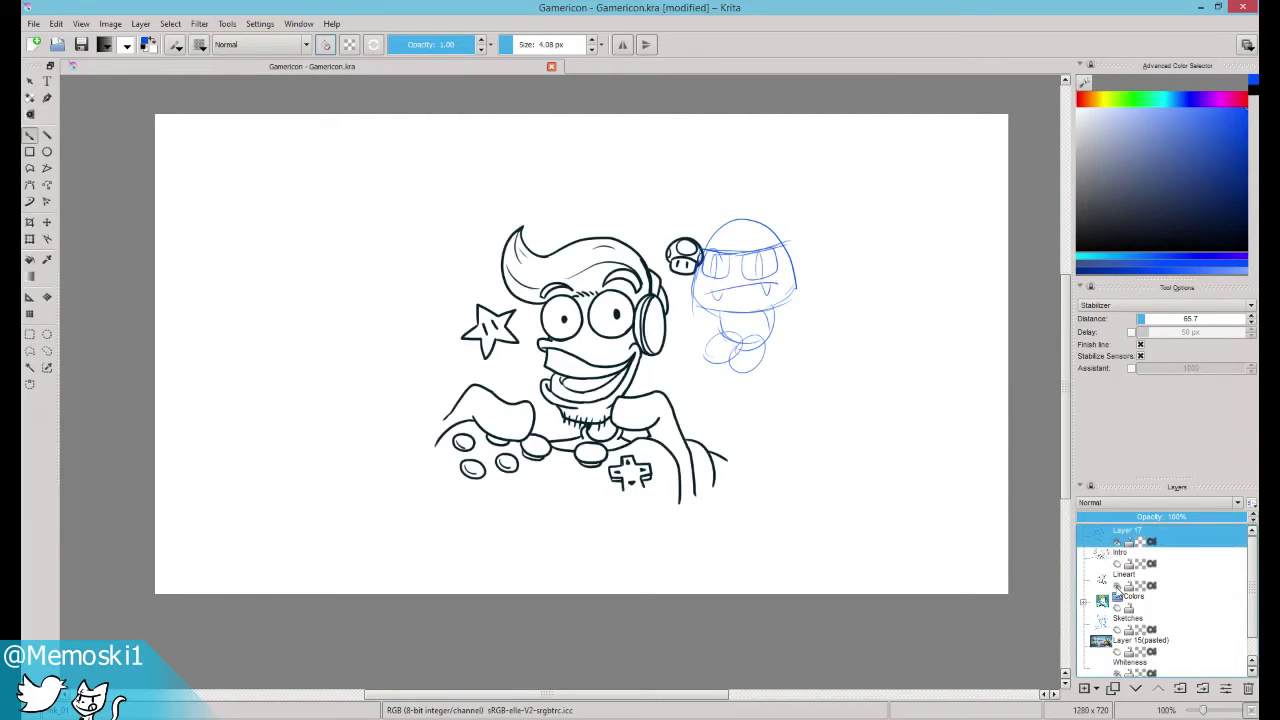
pyautogui.click(1117, 586)
pyautogui.hotkey('ctrl', 'a')
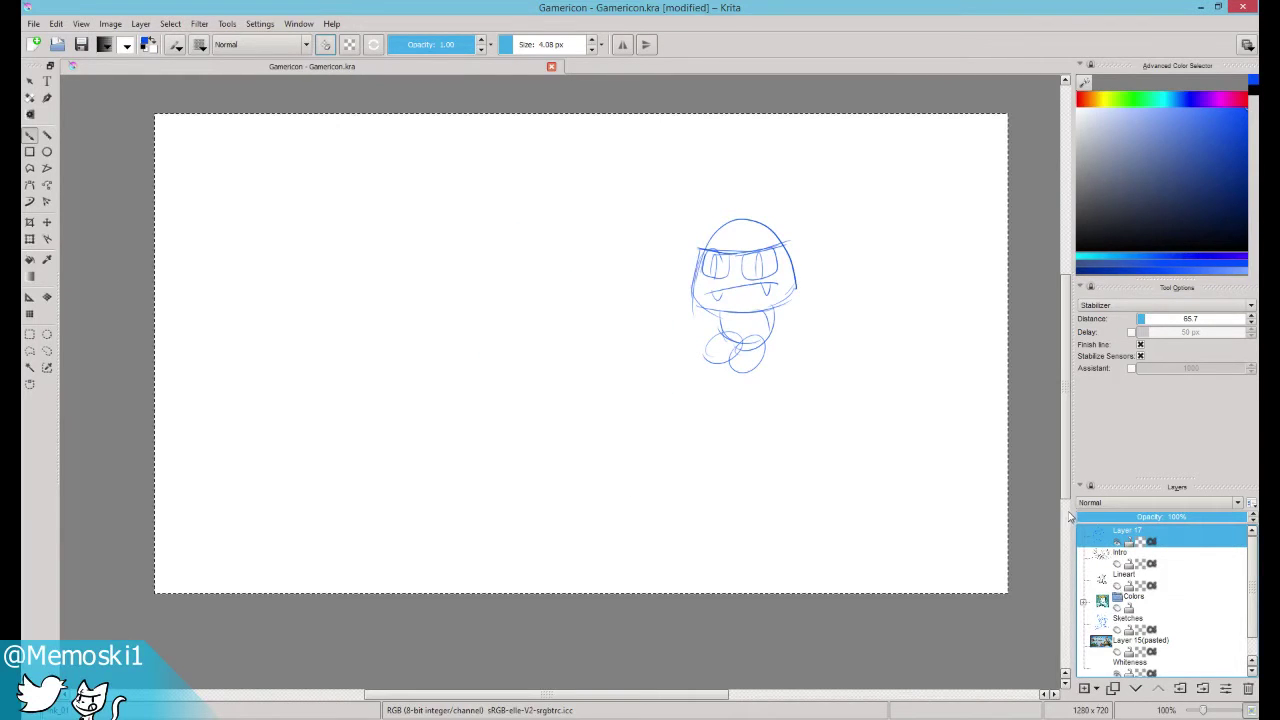
pyautogui.press('Delete')
pyautogui.hotkey('ctrl', 'shift', 'a')
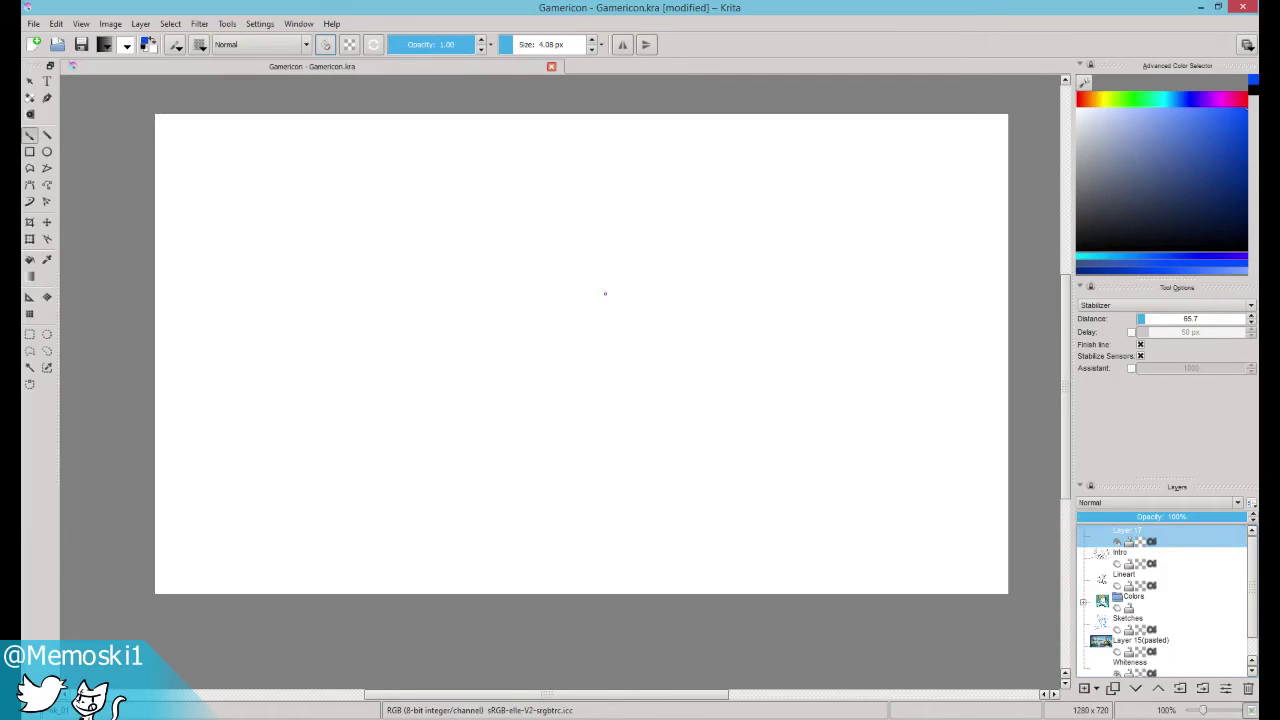
# Step: Set the brush colour to black
pyautogui.click(1147, 202)
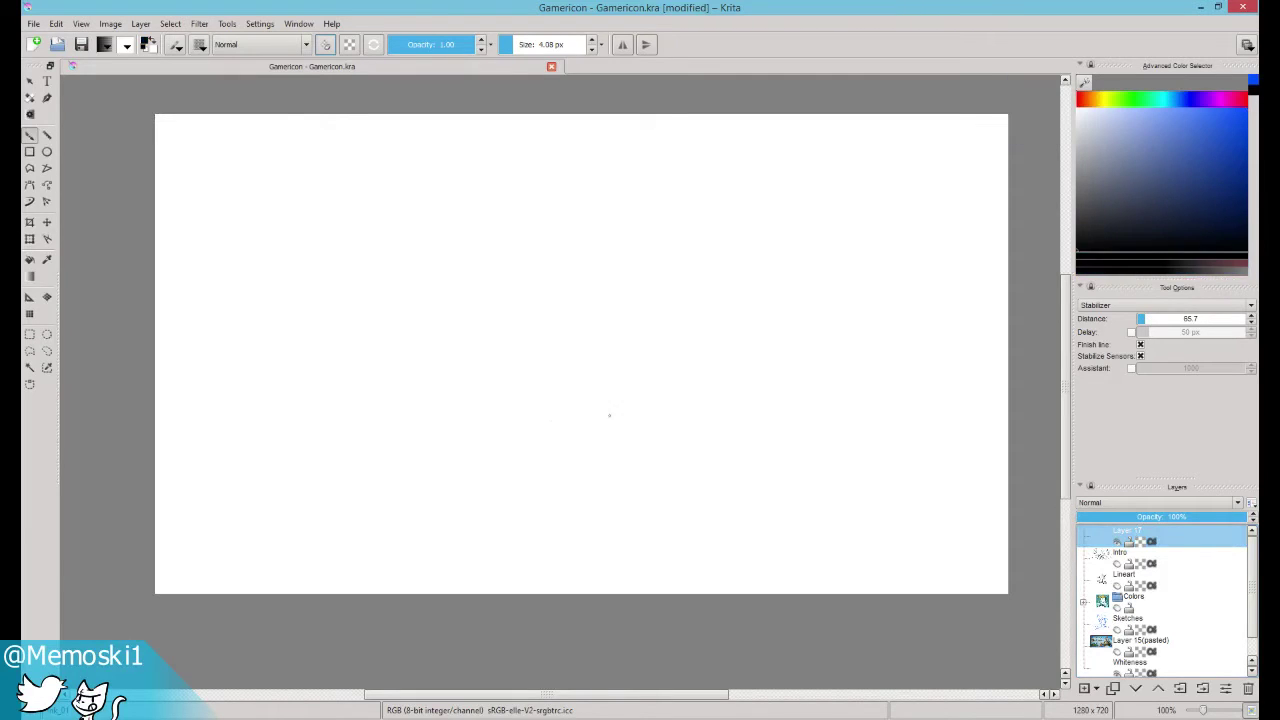
# Step: Set the brush colour to black and draw five wavy test strokes with brush sizes ranging from 4.08 px to 71.55 px
pyautogui.hotkey('ctrl', '-')
pyautogui.hotkey('ctrl', '+')
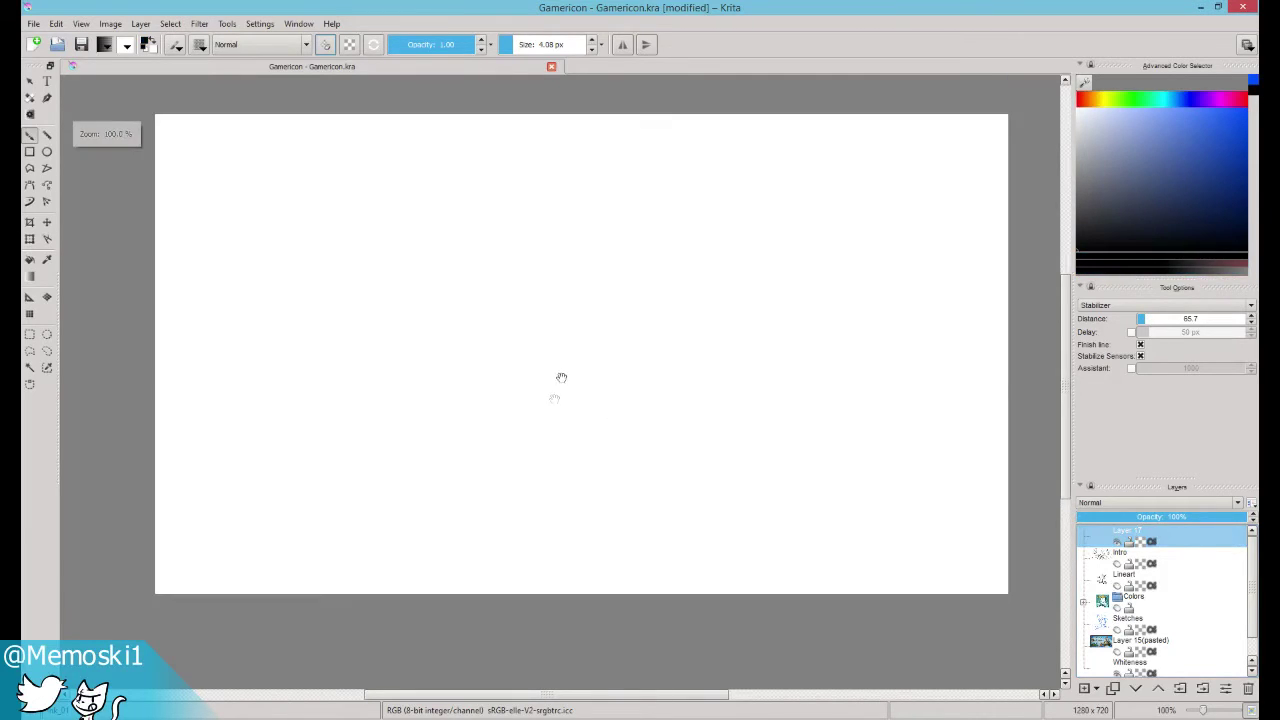
pyautogui.moveTo(566, 370)
pyautogui.mouseDown()
pyautogui.moveTo(540, 389)
pyautogui.moveTo(574, 398)
pyautogui.mouseUp()
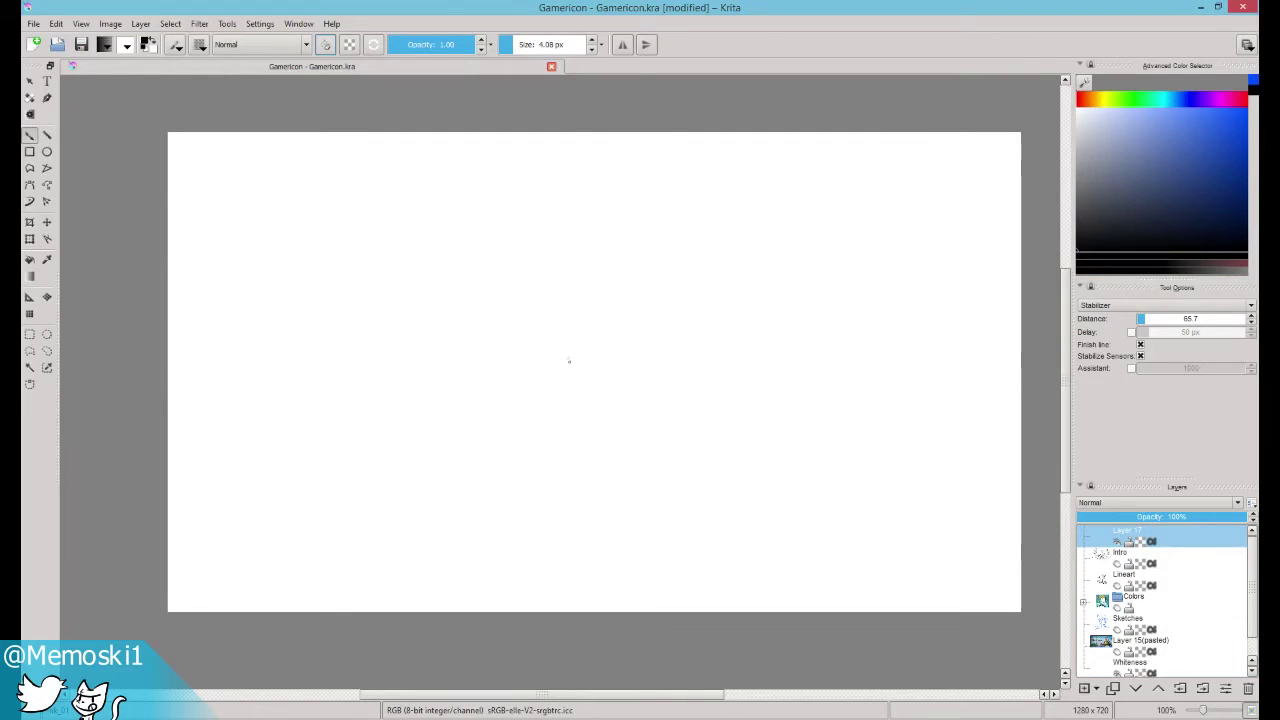
pyautogui.click(1157, 186)
pyautogui.moveTo(447, 257)
pyautogui.mouseDown()
pyautogui.moveTo(537, 297)
pyautogui.moveTo(588, 300)
pyautogui.mouseUp()
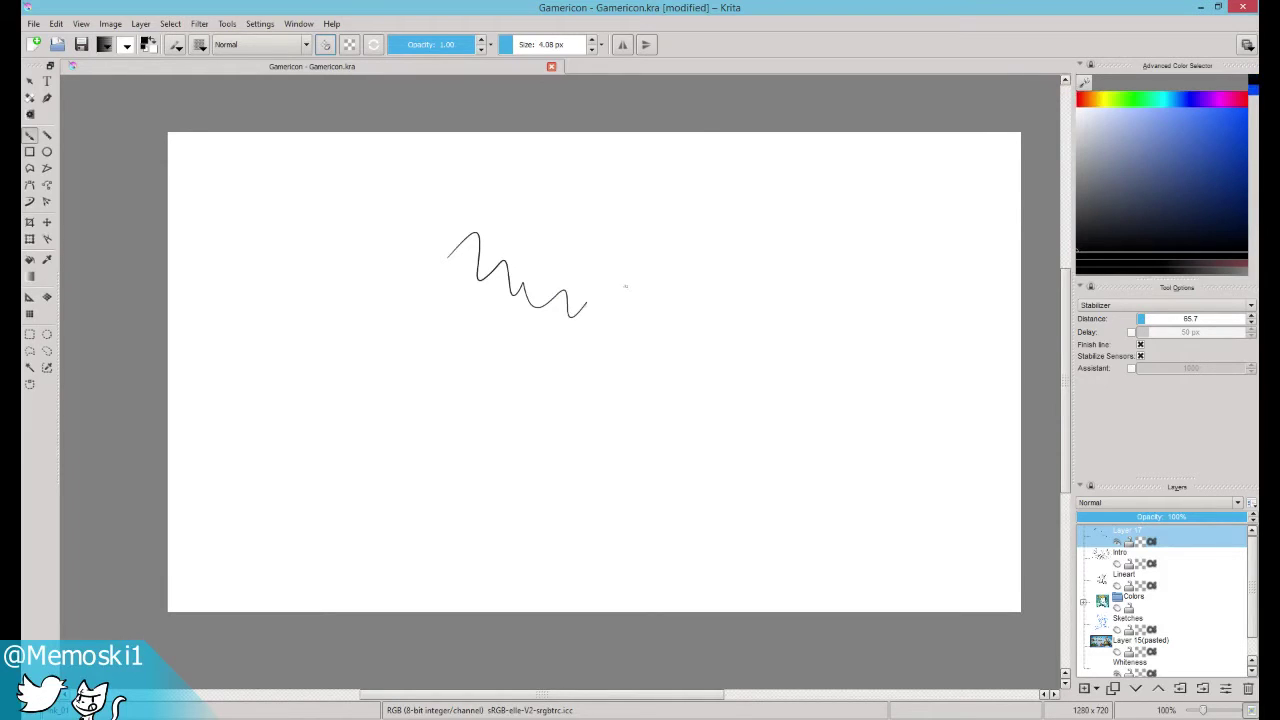
pyautogui.moveTo(617, 278)
pyautogui.keyDown('shift'); pyautogui.mouseDown()
pyautogui.moveTo(701, 278)
pyautogui.moveTo(614, 277)
pyautogui.moveTo(650, 236)
pyautogui.moveTo(695, 345)
pyautogui.moveTo(775, 316)
pyautogui.mouseUp(); pyautogui.keyUp('shift')
pyautogui.moveTo(734, 226); pyautogui.dragTo(810, 197)
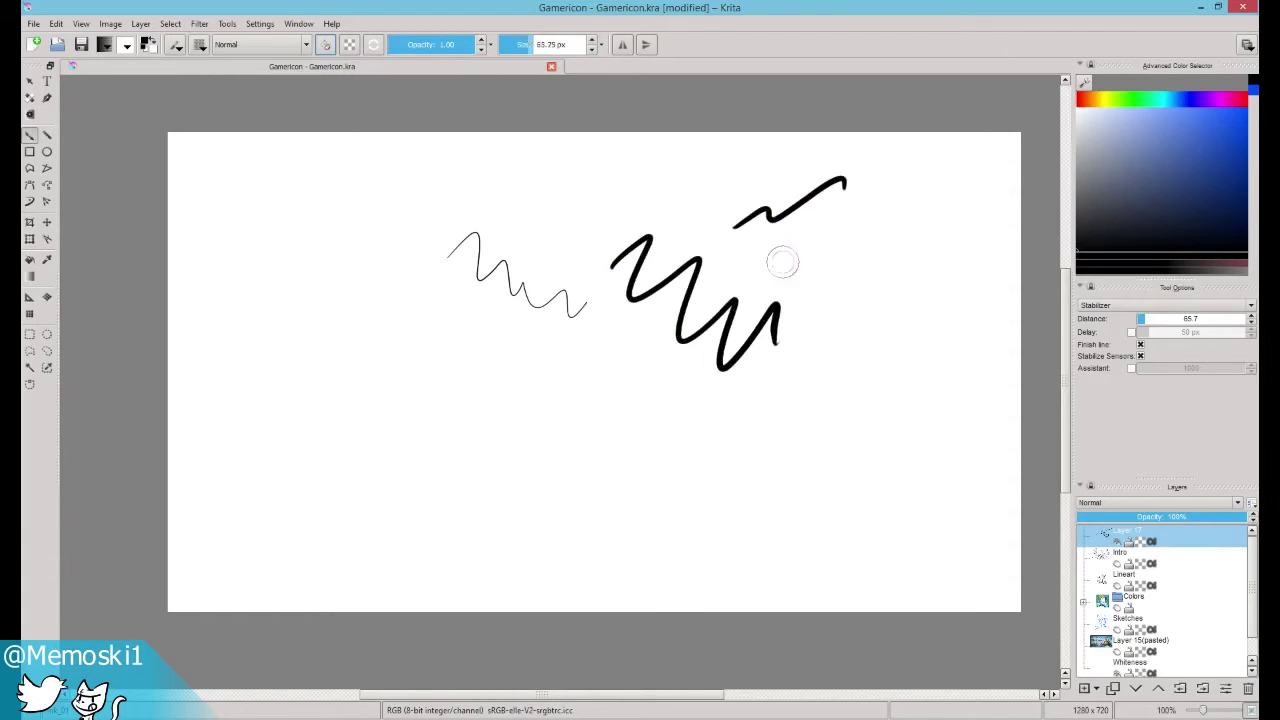
pyautogui.moveTo(812, 268)
pyautogui.mouseDown()
pyautogui.moveTo(857, 220)
pyautogui.moveTo(909, 388)
pyautogui.moveTo(905, 435)
pyautogui.mouseUp()
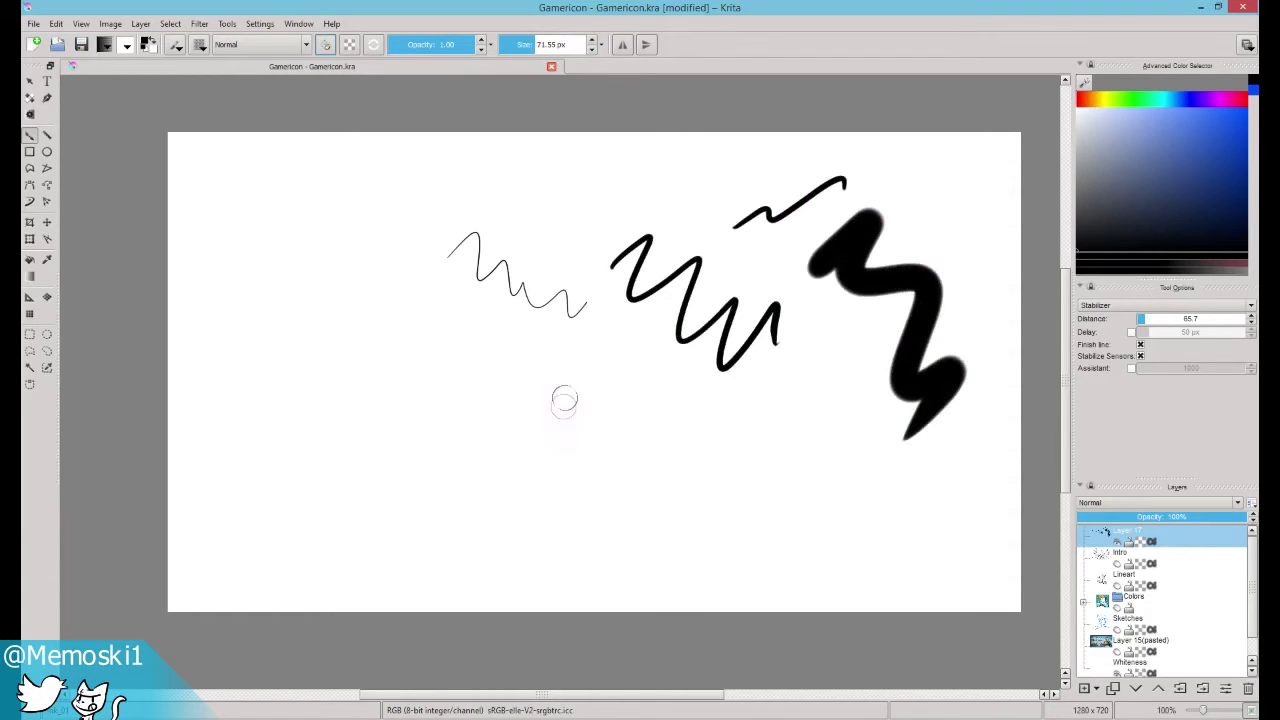
pyautogui.moveTo(564, 400); pyautogui.dragTo(653, 462)
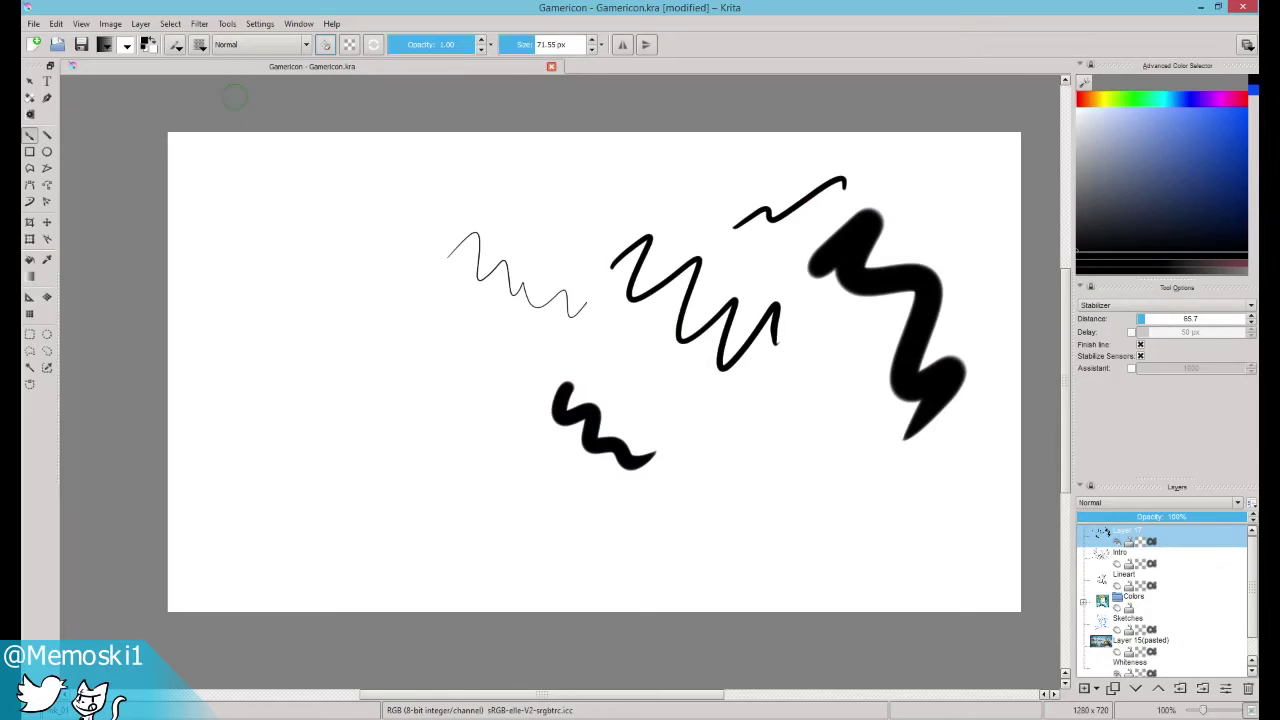
# Step: Browse the brush presets, choose a 64 px pen preset, and draw a long curving test stroke around the canvas
pyautogui.click(200, 47)
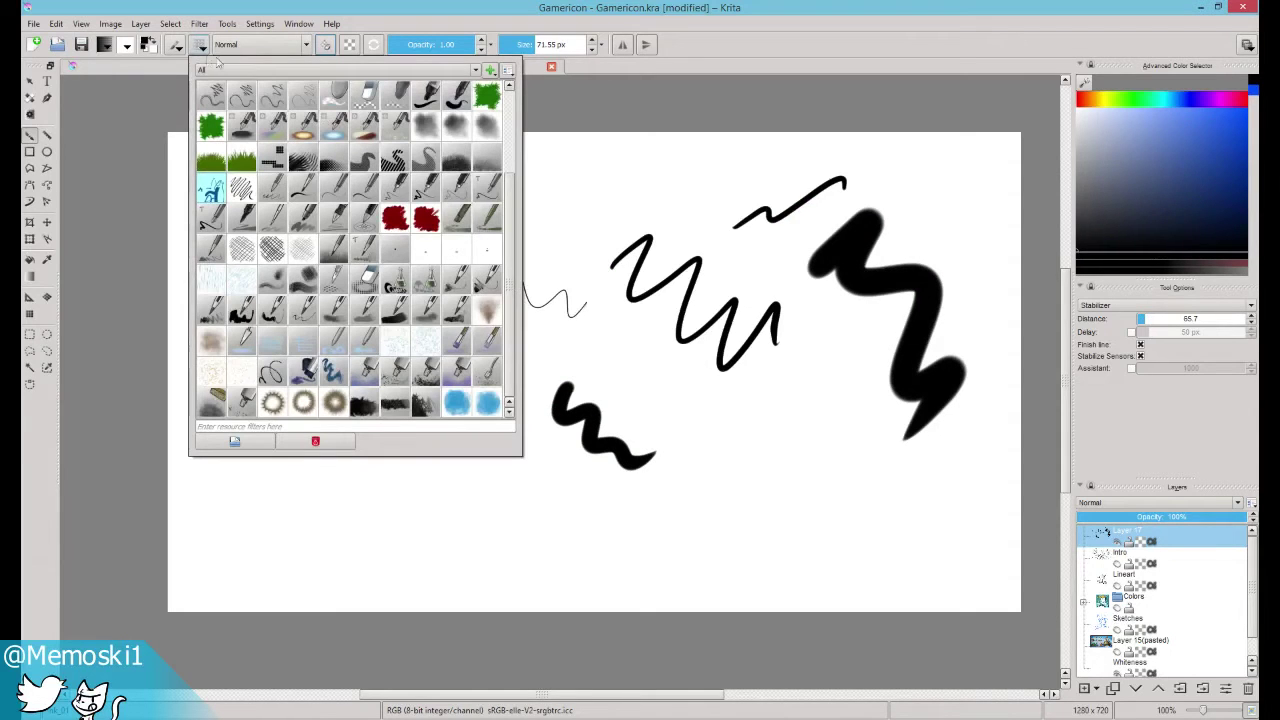
pyautogui.moveTo(516, 190); pyautogui.dragTo(511, 100)
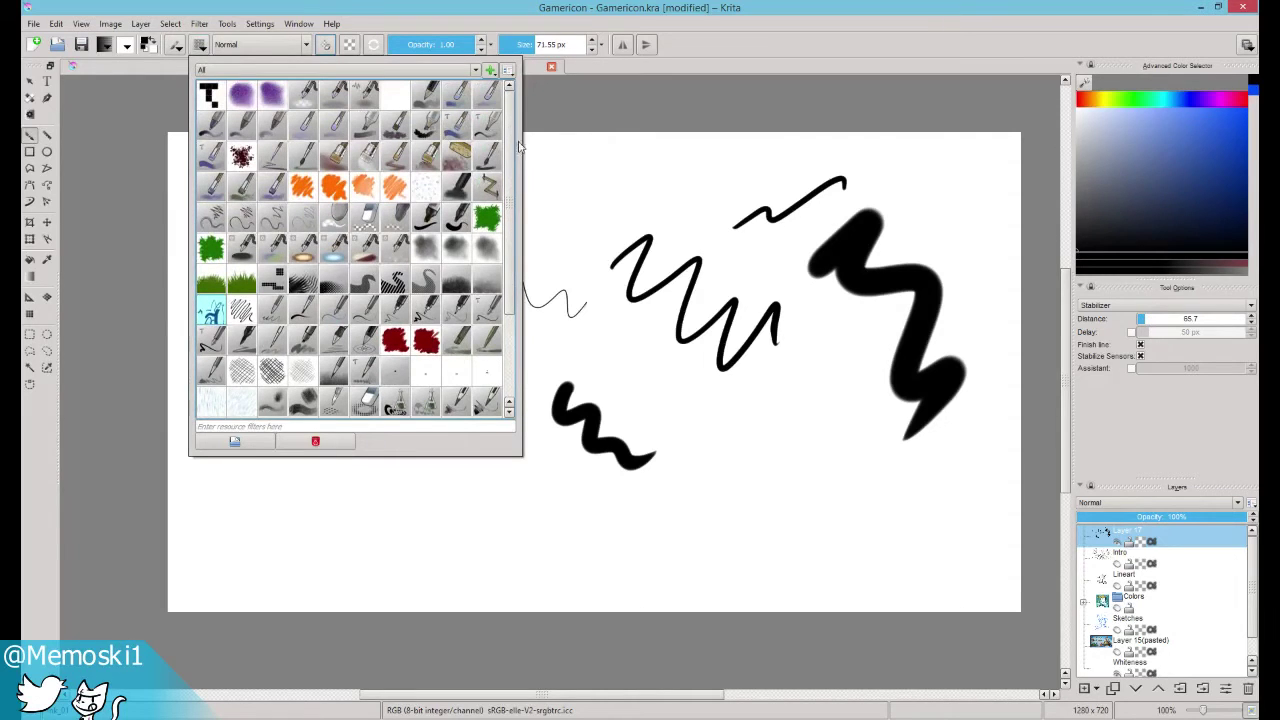
pyautogui.scroll(-4, 515, 230)
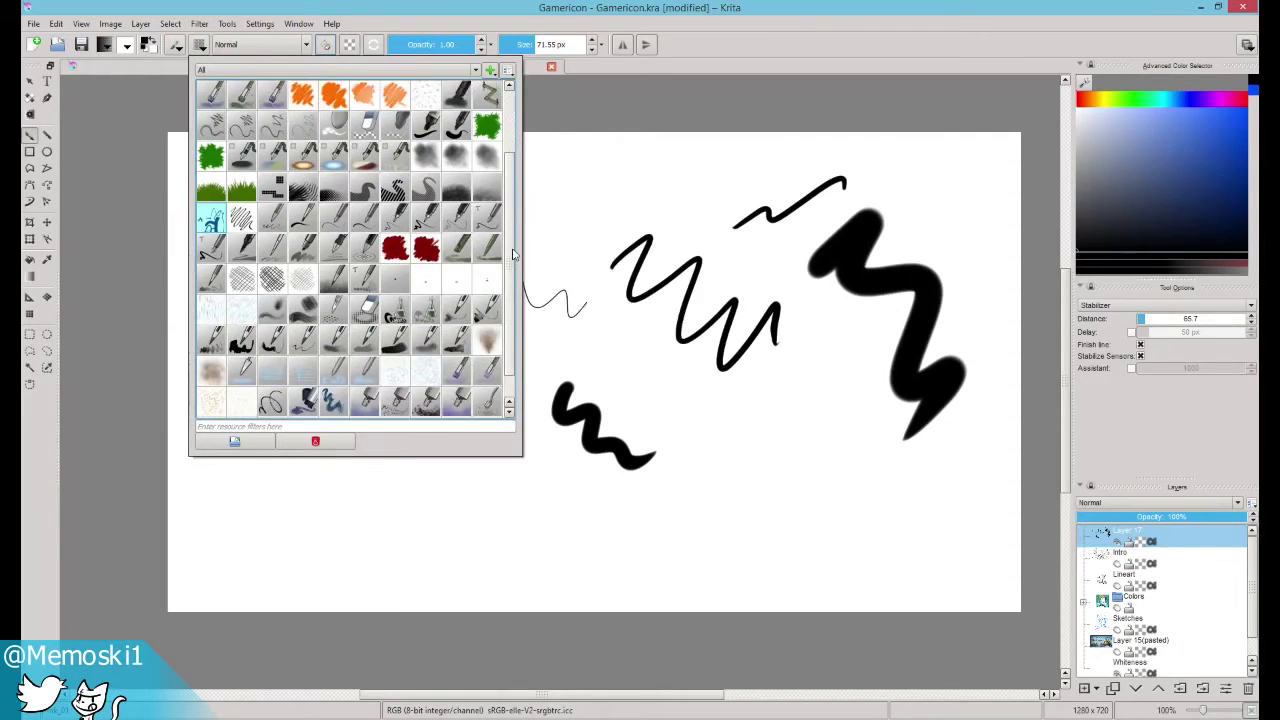
pyautogui.scroll(1, 511, 290)
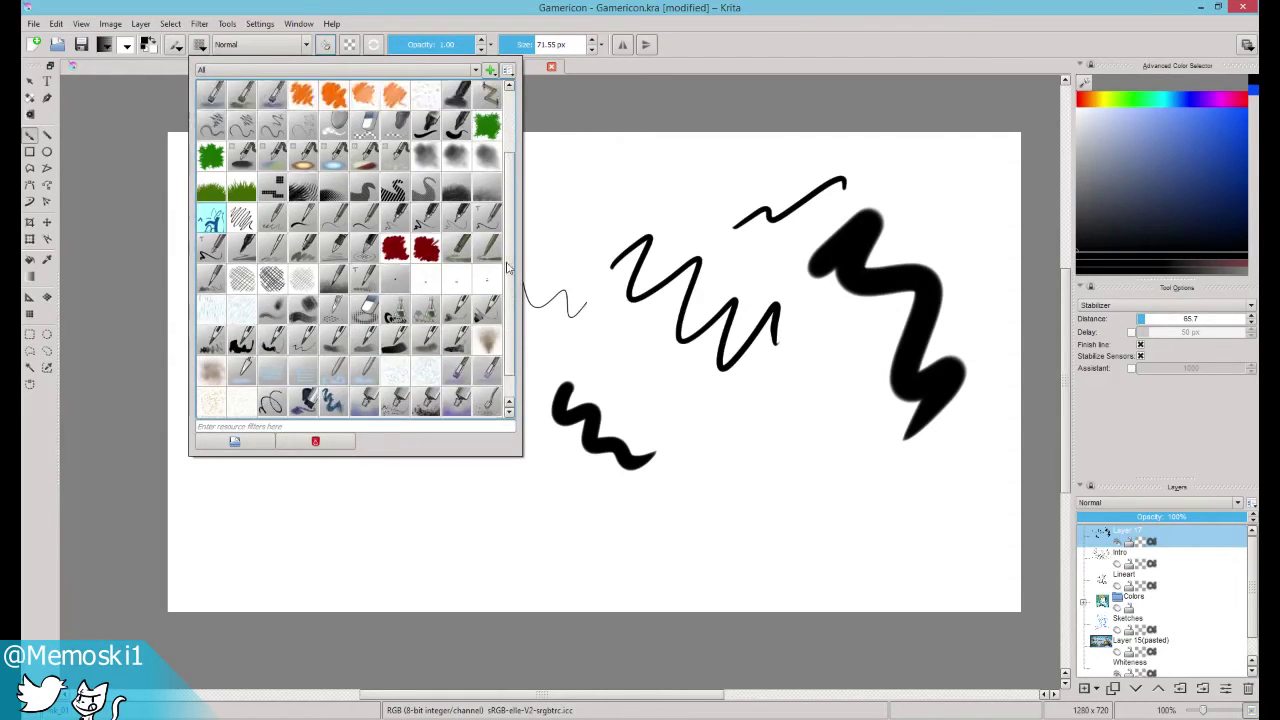
pyautogui.click(487, 314)
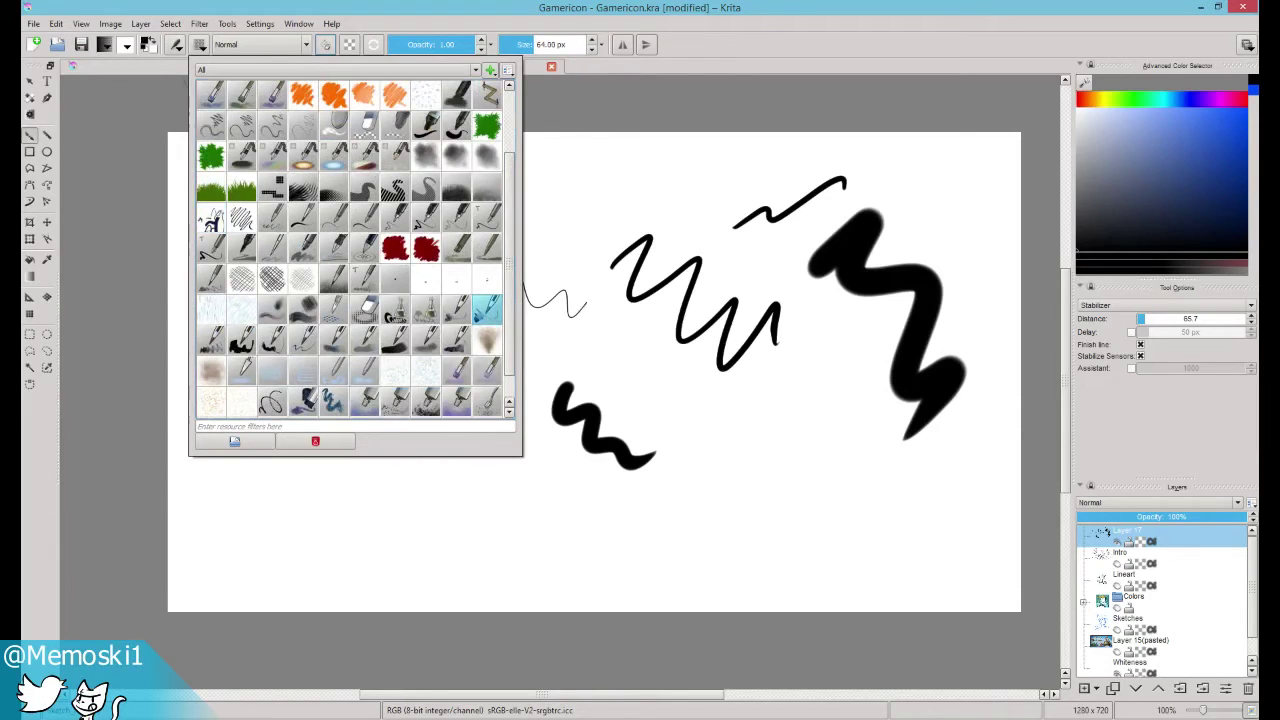
pyautogui.click(580, 203)
pyautogui.moveTo(583, 198)
pyautogui.mouseDown()
pyautogui.moveTo(617, 333)
pyautogui.moveTo(699, 378)
pyautogui.moveTo(807, 490)
pyautogui.moveTo(734, 529)
pyautogui.moveTo(533, 518)
pyautogui.moveTo(486, 406)
pyautogui.moveTo(480, 351)
pyautogui.mouseUp()
pyautogui.press('+')
pyautogui.press('+')
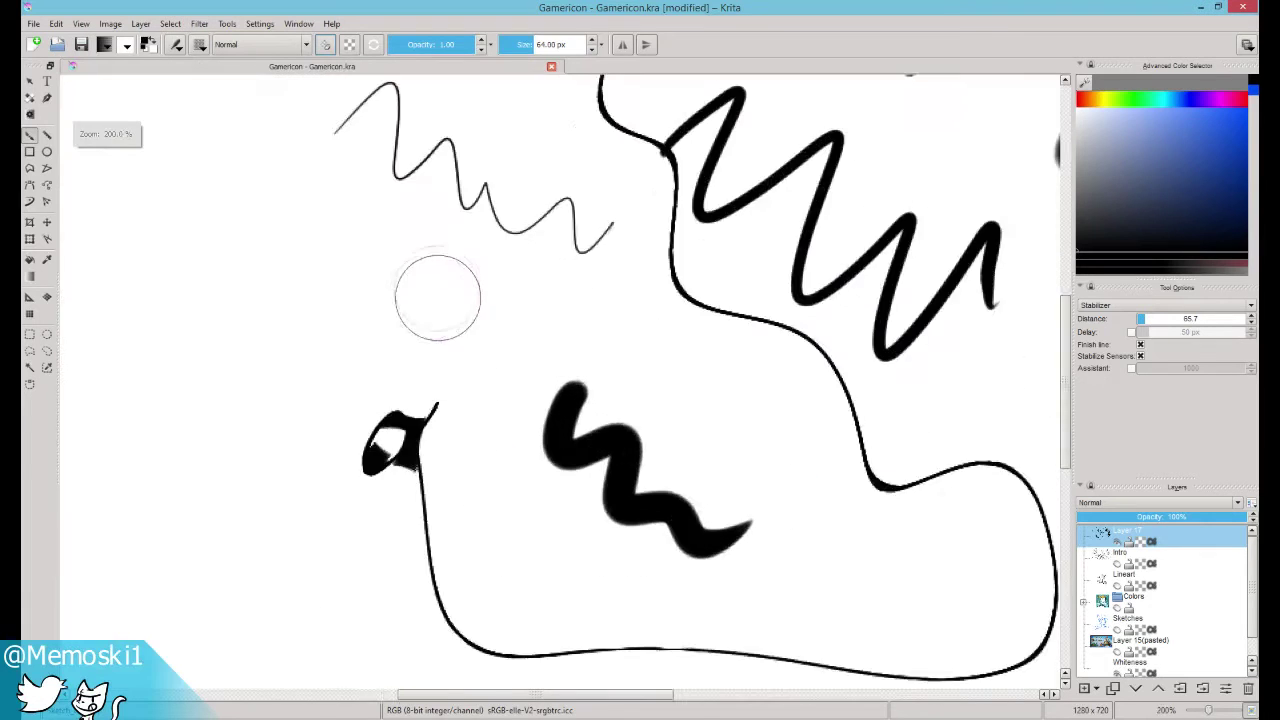
pyautogui.press('-')
pyautogui.press('-')
pyautogui.press('+')
pyautogui.press('-')
# Step: Switch to the 1 px curved-line preset and draw a long looping test line across the canvas
pyautogui.click(205, 46)
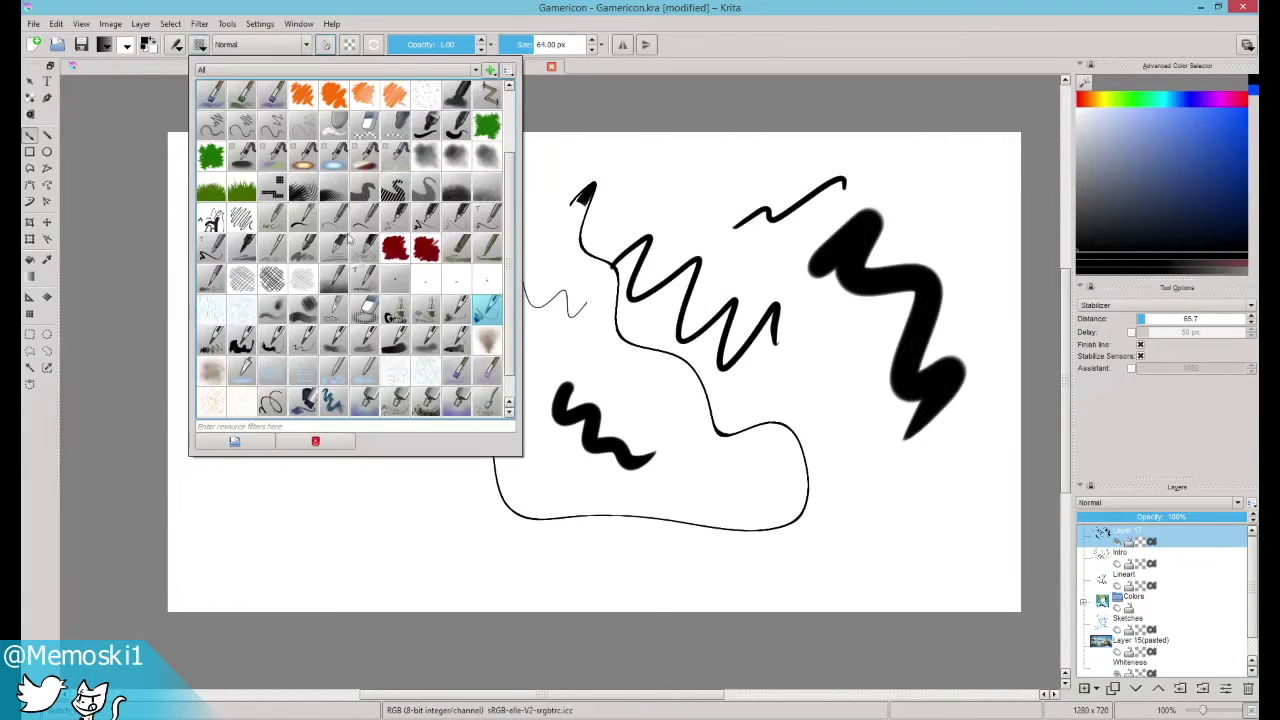
pyautogui.click(276, 404)
pyautogui.moveTo(350, 520)
pyautogui.mouseDown()
pyautogui.moveTo(340, 292)
pyautogui.moveTo(410, 349)
pyautogui.moveTo(546, 418)
pyautogui.moveTo(834, 418)
pyautogui.moveTo(821, 368)
pyautogui.mouseUp()
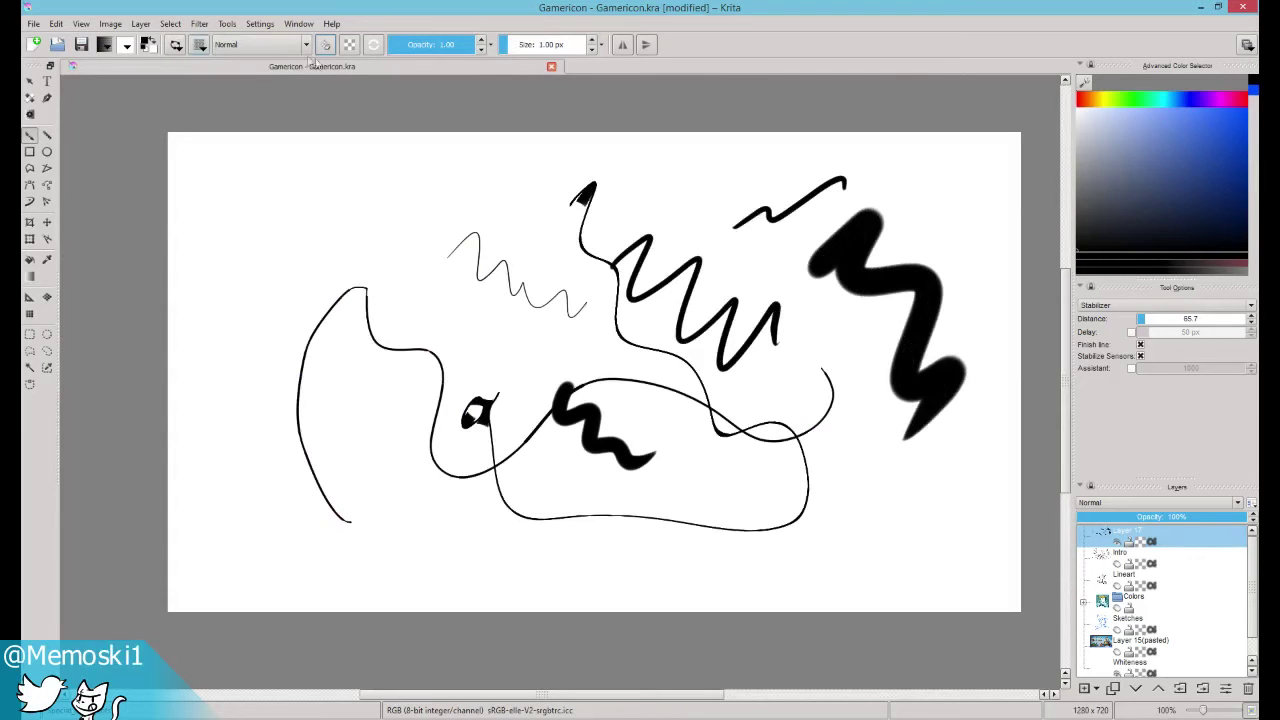
# Step: Choose the soft grainy 300 px brush preset with 0.20 opacity and shade over the upper part of the canvas
pyautogui.click(201, 46)
pyautogui.scroll(2, 509, 185)
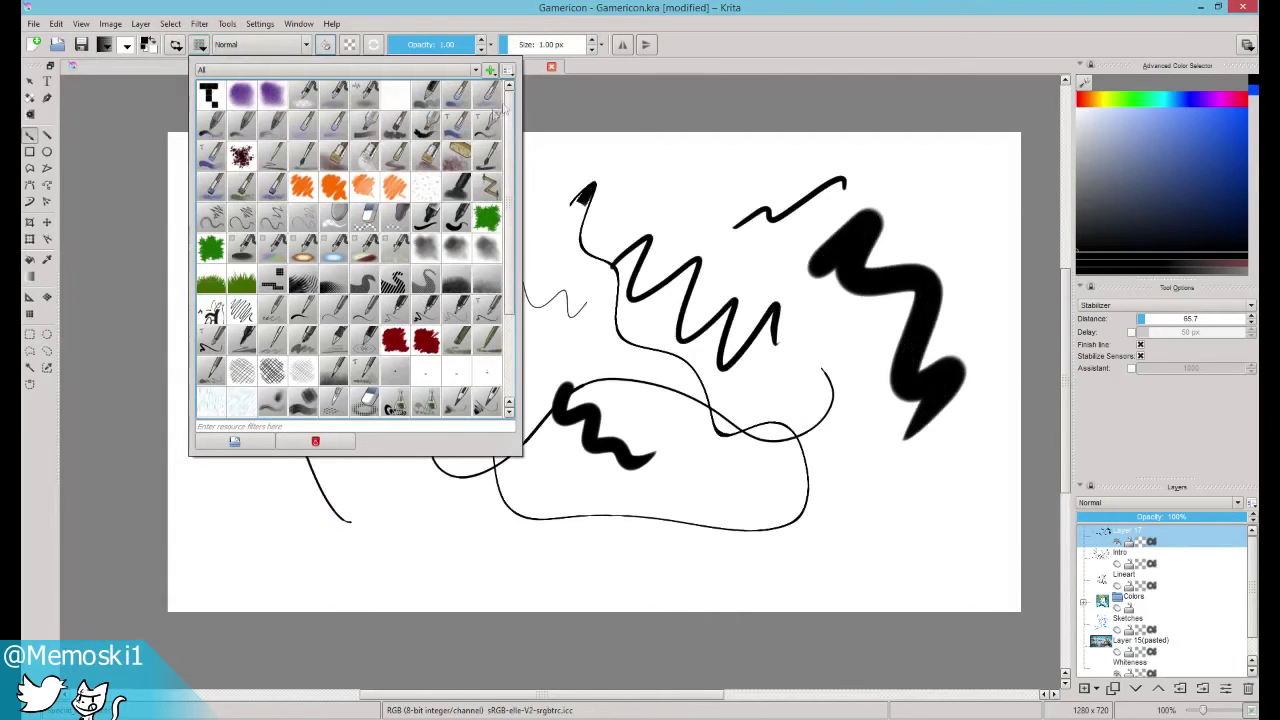
pyautogui.click(365, 93)
pyautogui.click(598, 222)
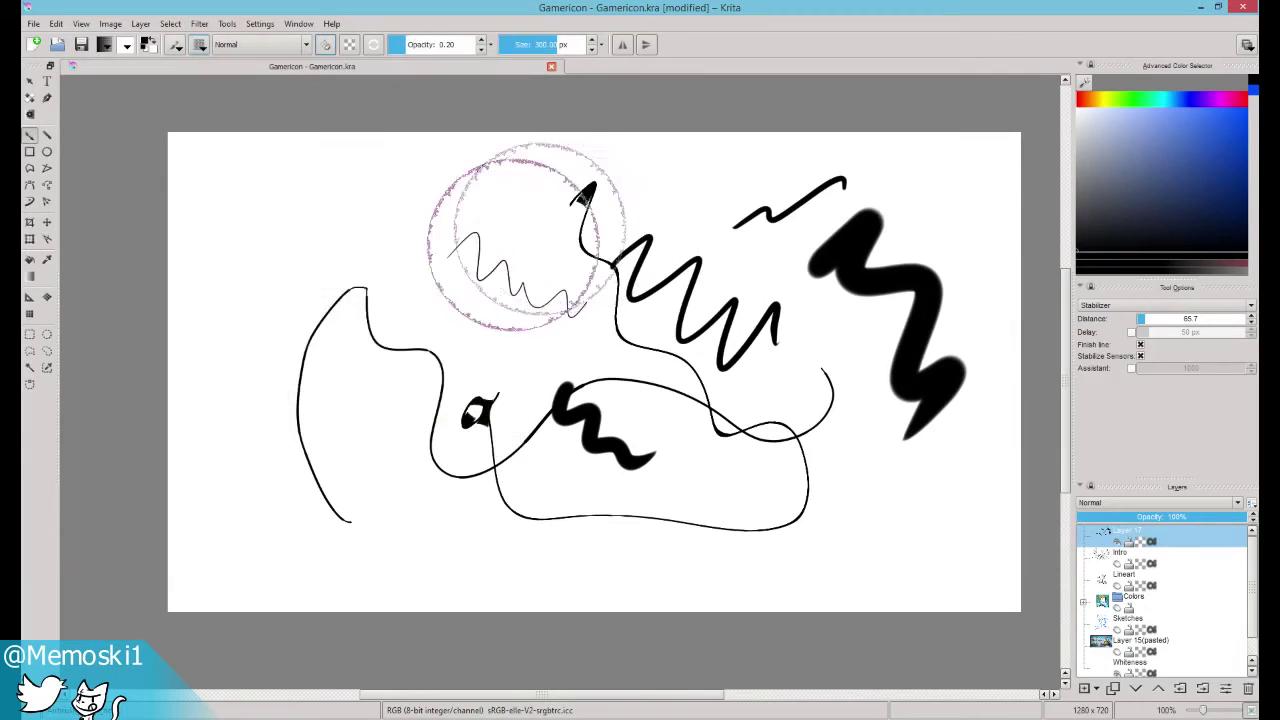
pyautogui.moveTo(523, 235)
pyautogui.mouseDown()
pyautogui.moveTo(605, 258)
pyautogui.moveTo(465, 305)
pyautogui.moveTo(797, 207)
pyautogui.moveTo(371, 157)
pyautogui.mouseUp()
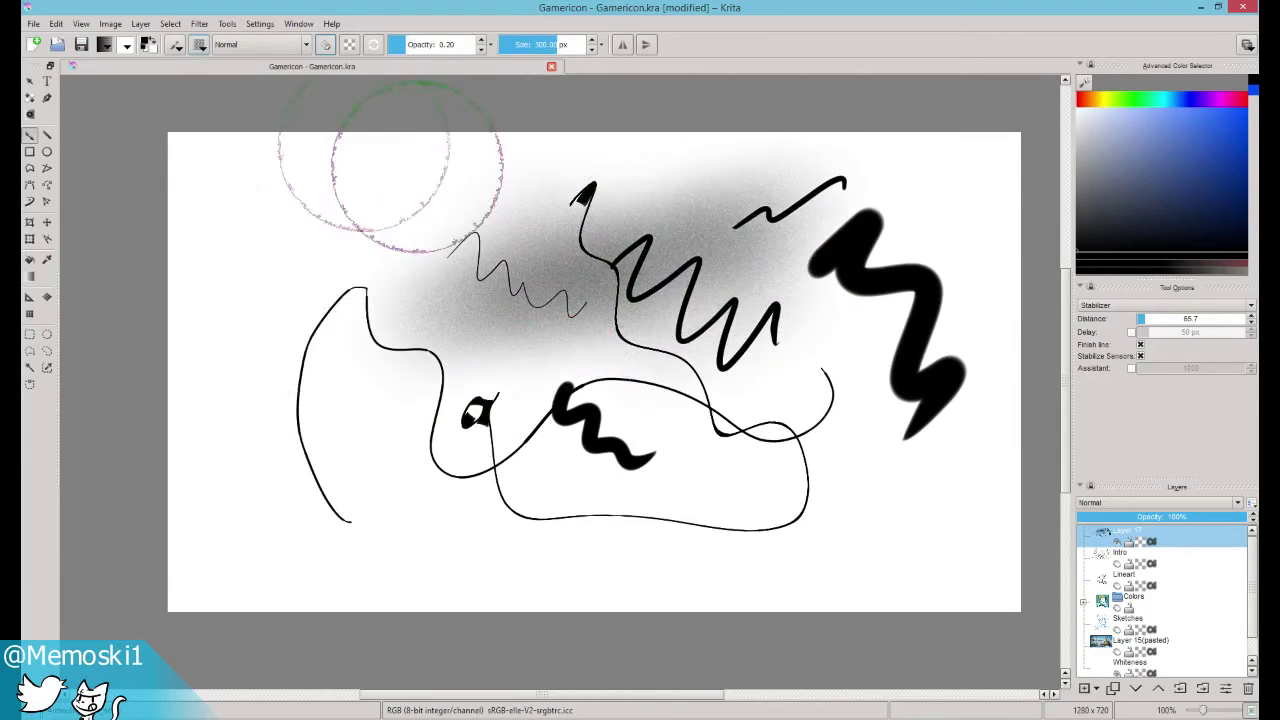
# Step: Select the whole canvas and clear all test strokes from the layer
pyautogui.click(201, 46)
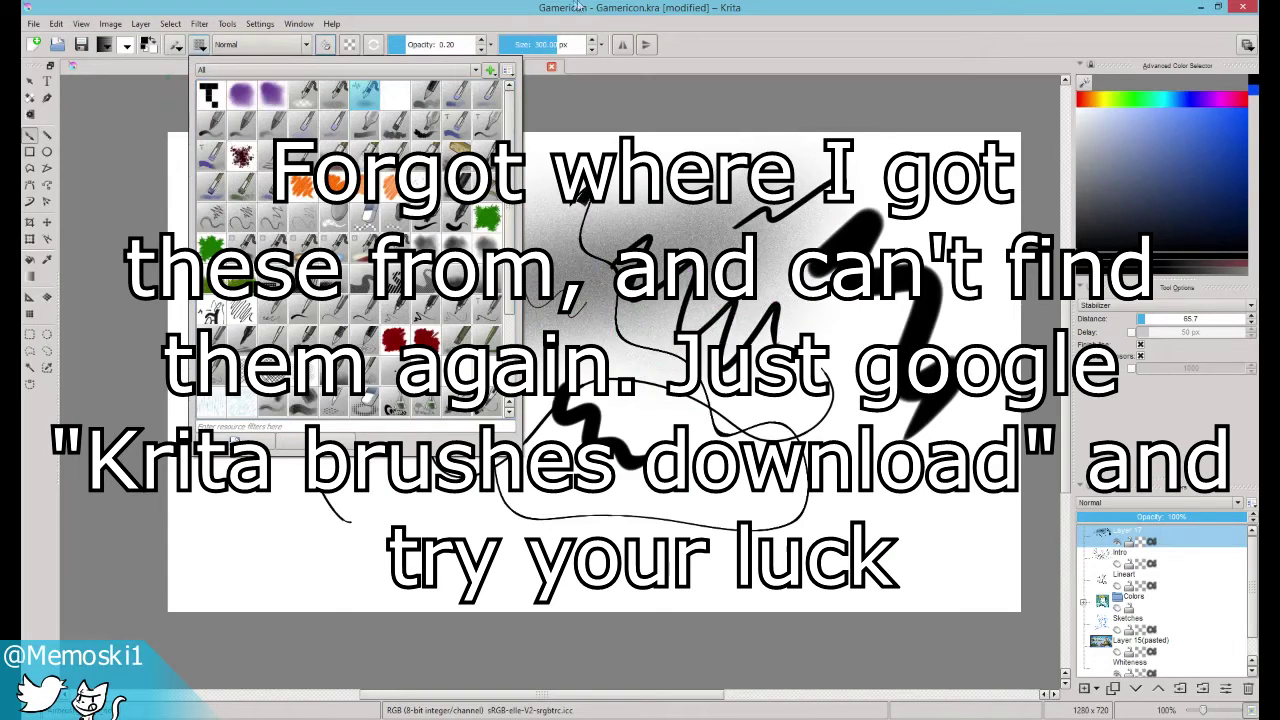
pyautogui.click(701, 15)
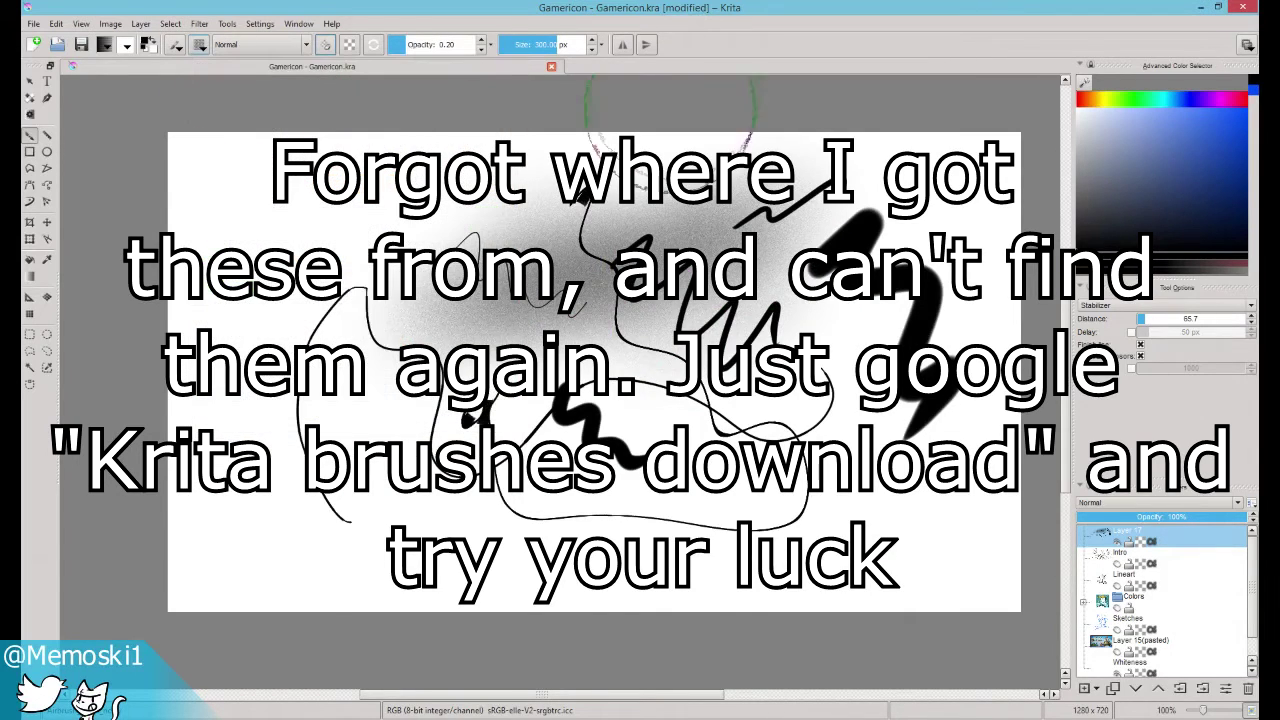
pyautogui.hotkey('ctrl', 'a')
pyautogui.press('Delete')
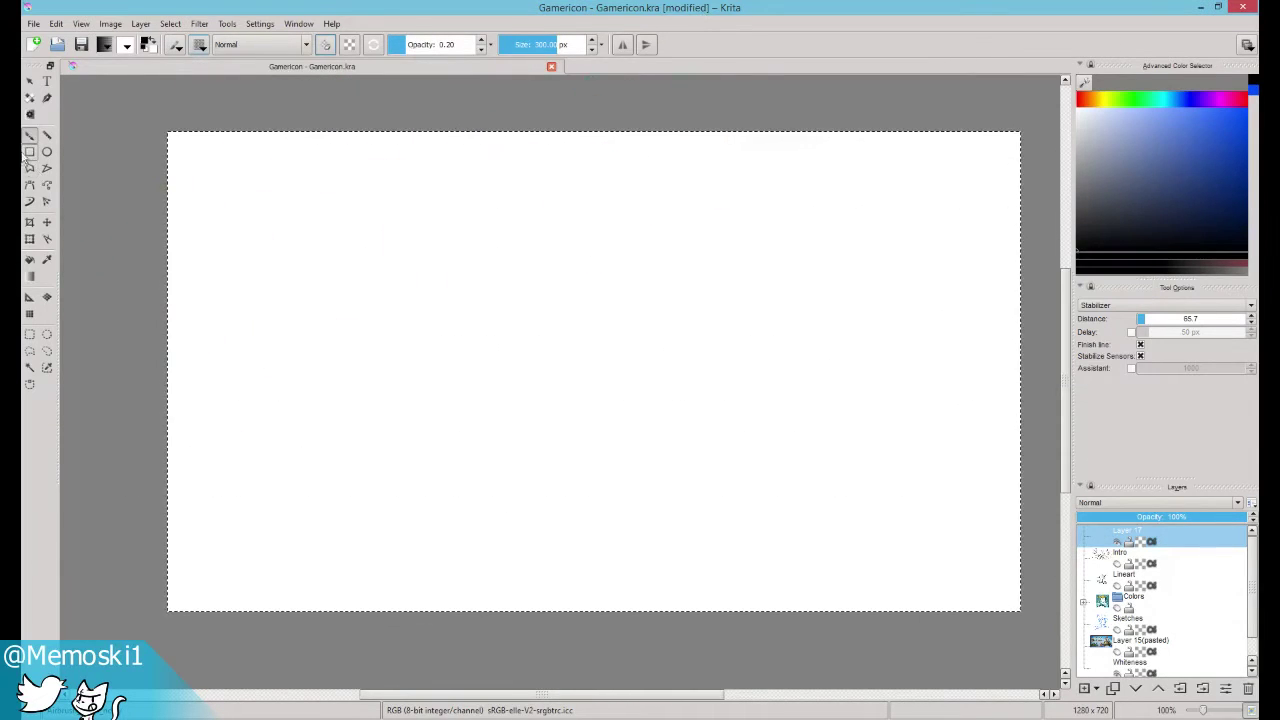
# Step: Pick the pen-like lineart preset from the pop-up palette at 12.82 px, and draw and undo a wavy test stroke
pyautogui.click(31, 136)
pyautogui.rightClick(290, 255)
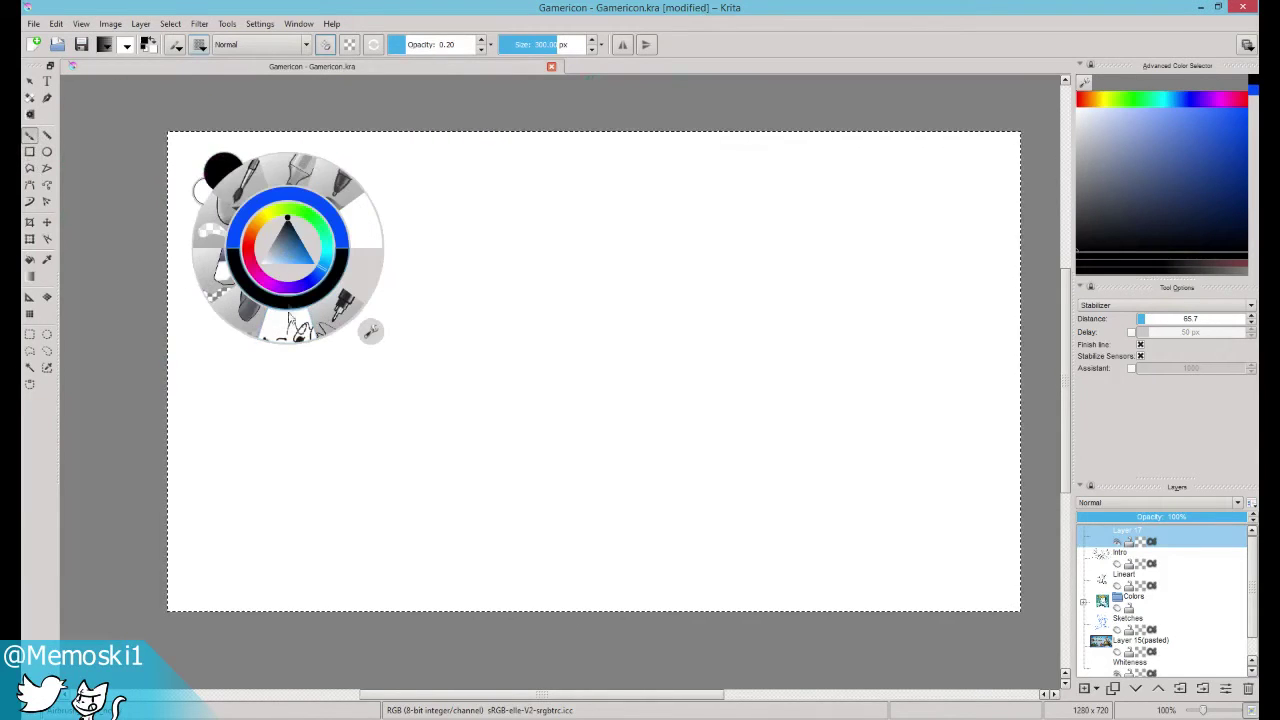
pyautogui.click(294, 297)
pyautogui.rightClick(350, 229)
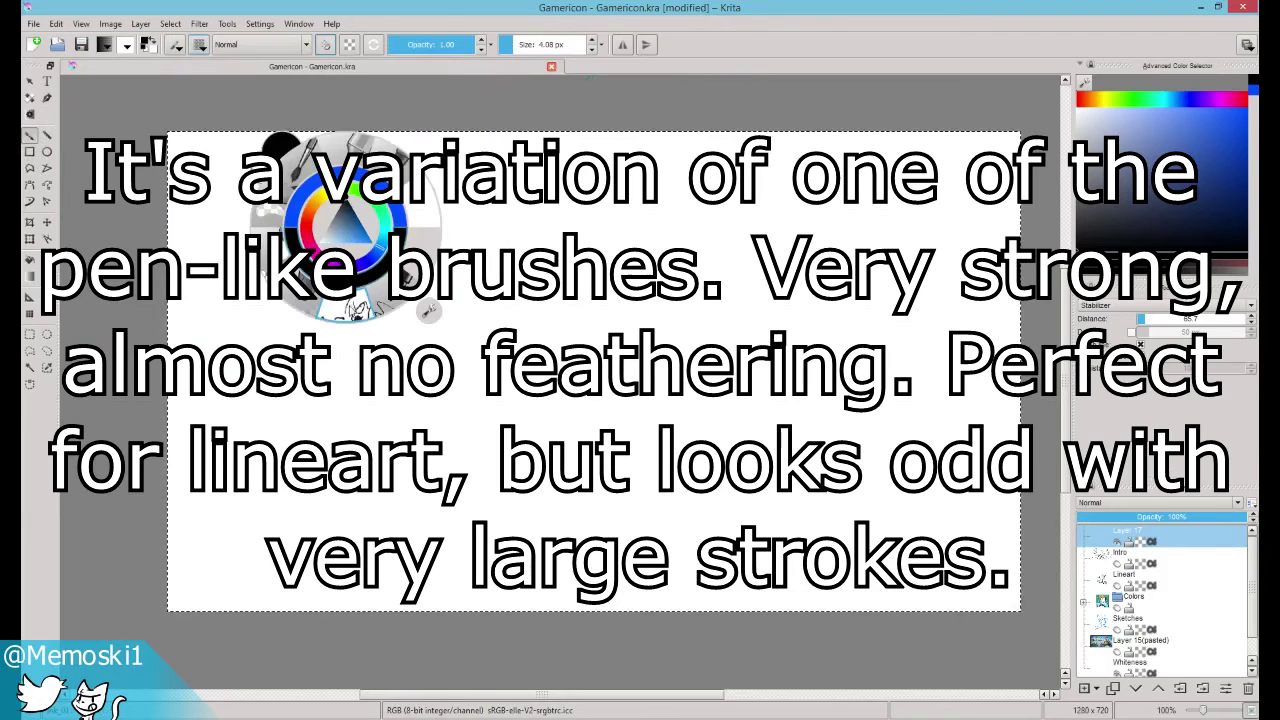
pyautogui.click(349, 307)
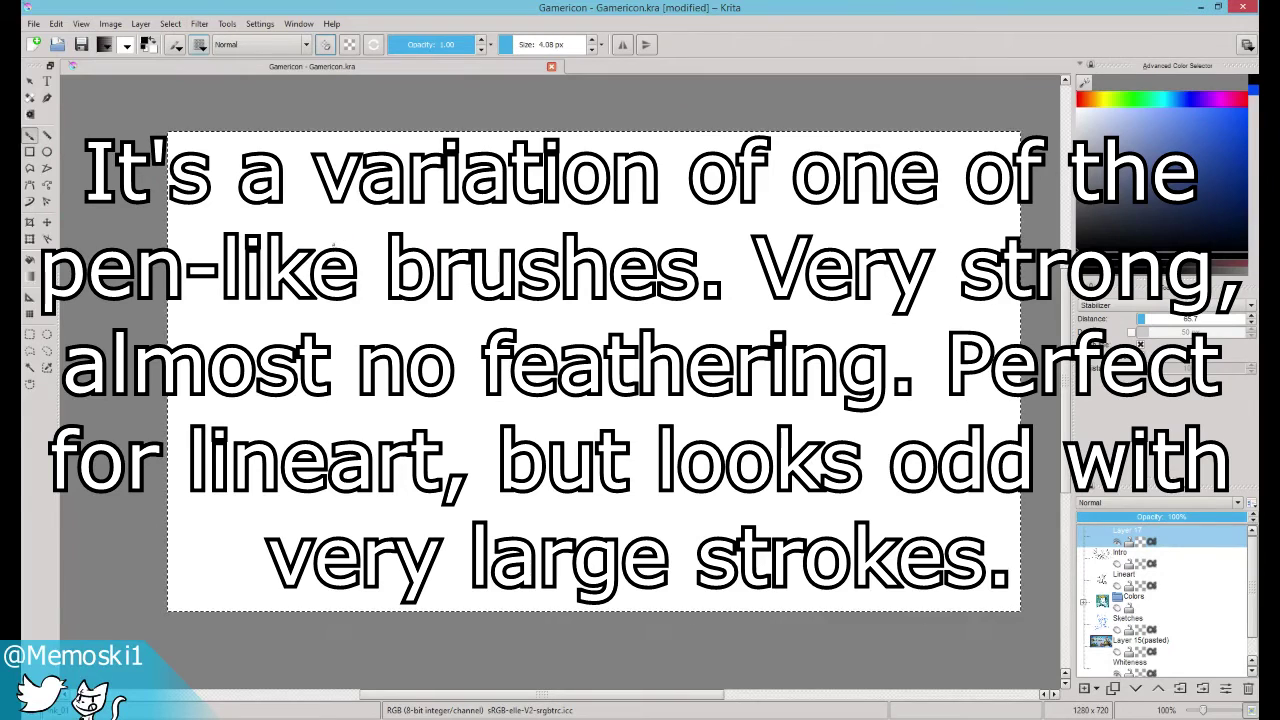
pyautogui.keyDown('shift'); pyautogui.moveTo(319, 237); pyautogui.dragTo(445, 270); pyautogui.keyUp('shift')
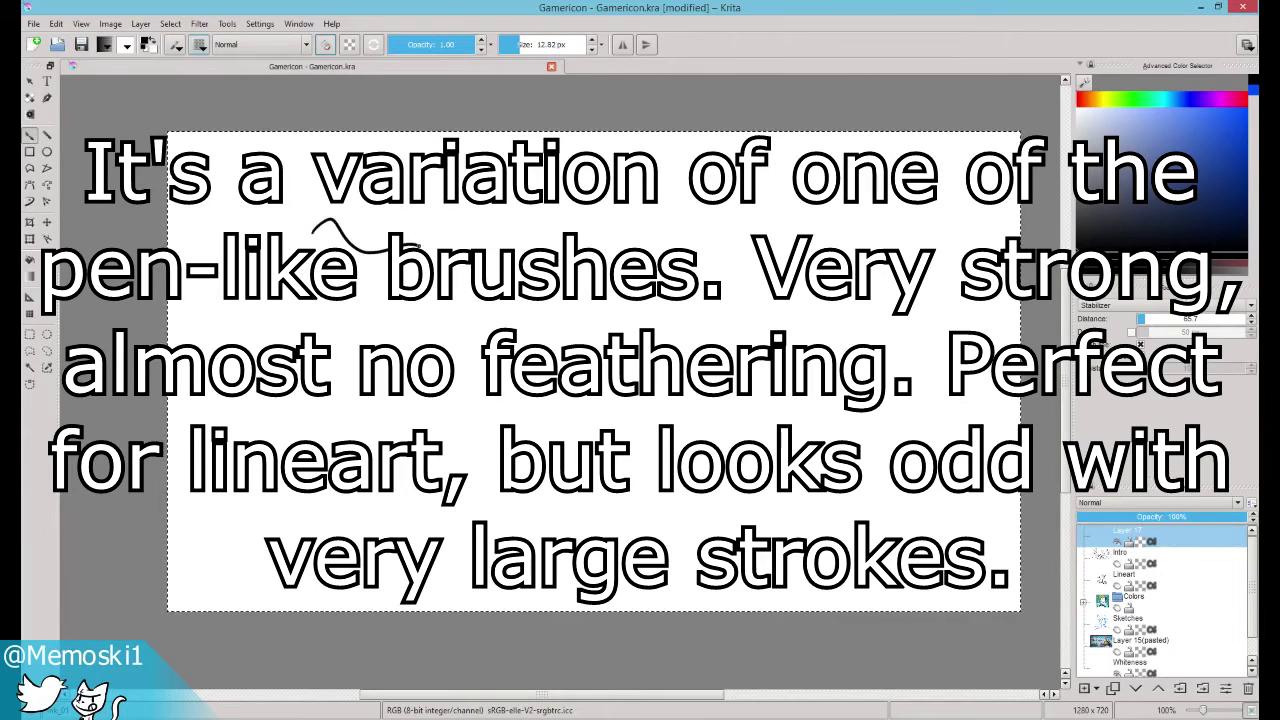
pyautogui.hotkey('ctrl', 'z')
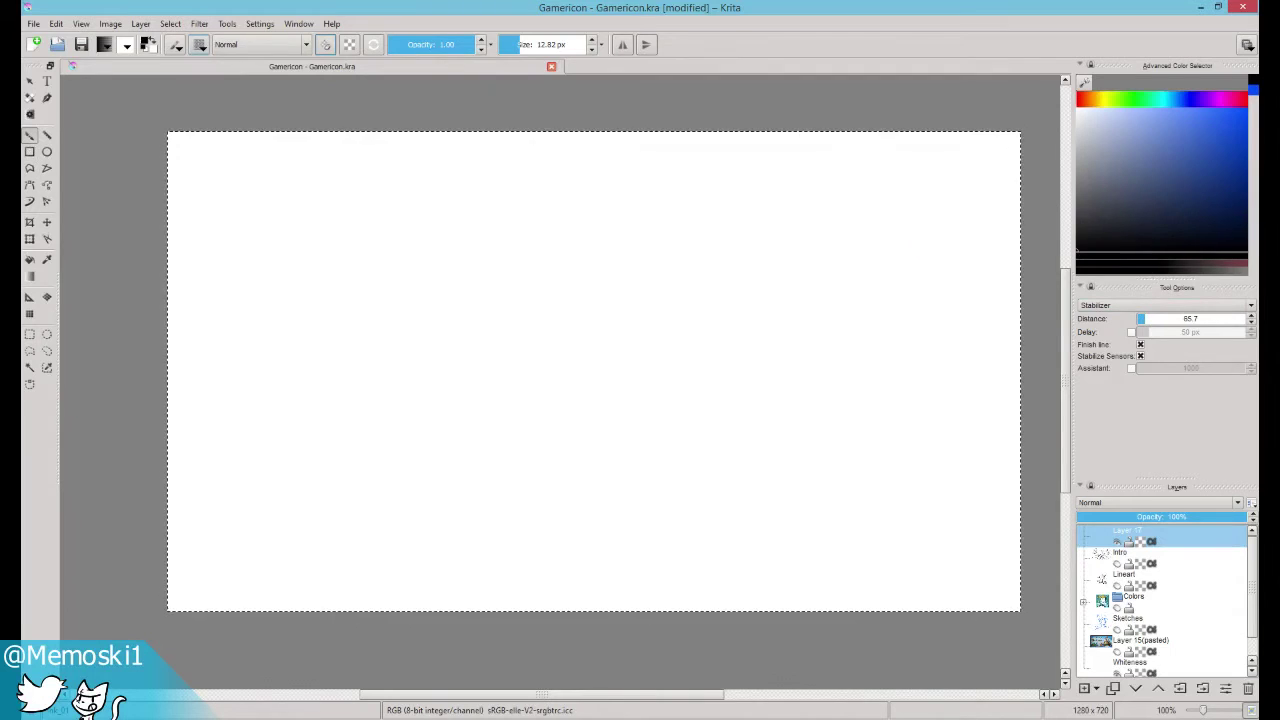
pyautogui.click(301, 23)
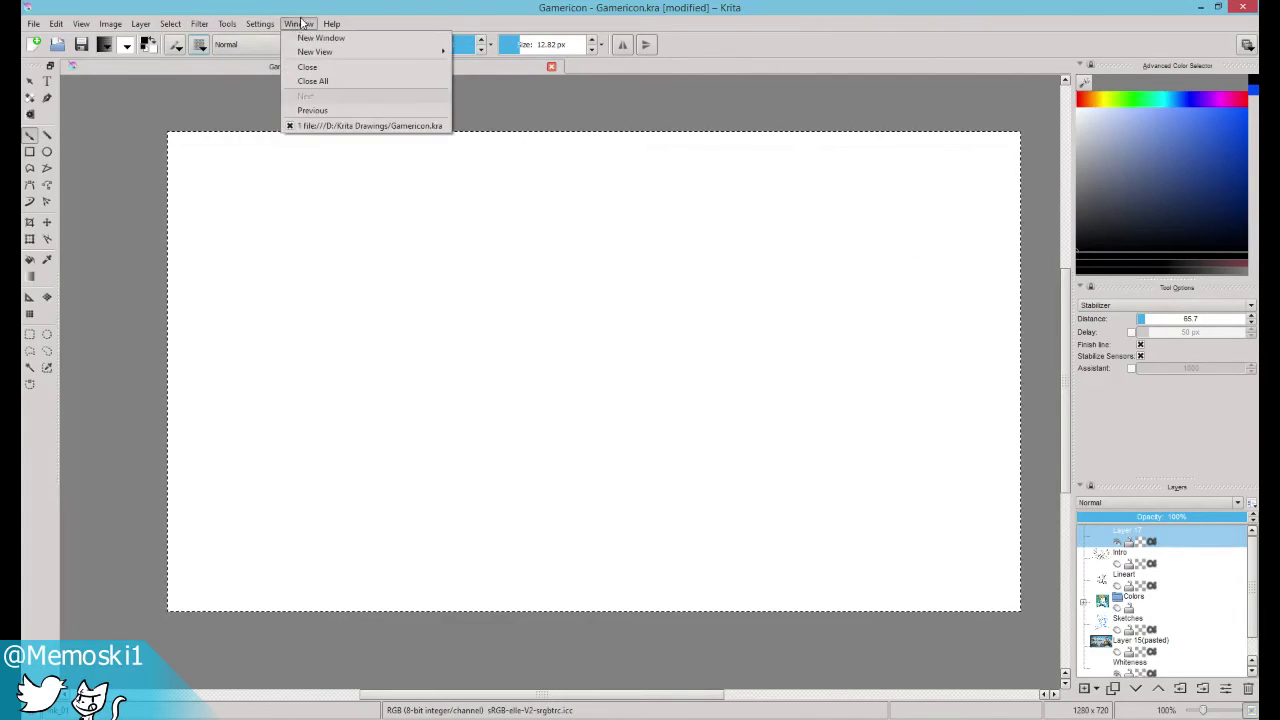
pyautogui.click(298, 23)
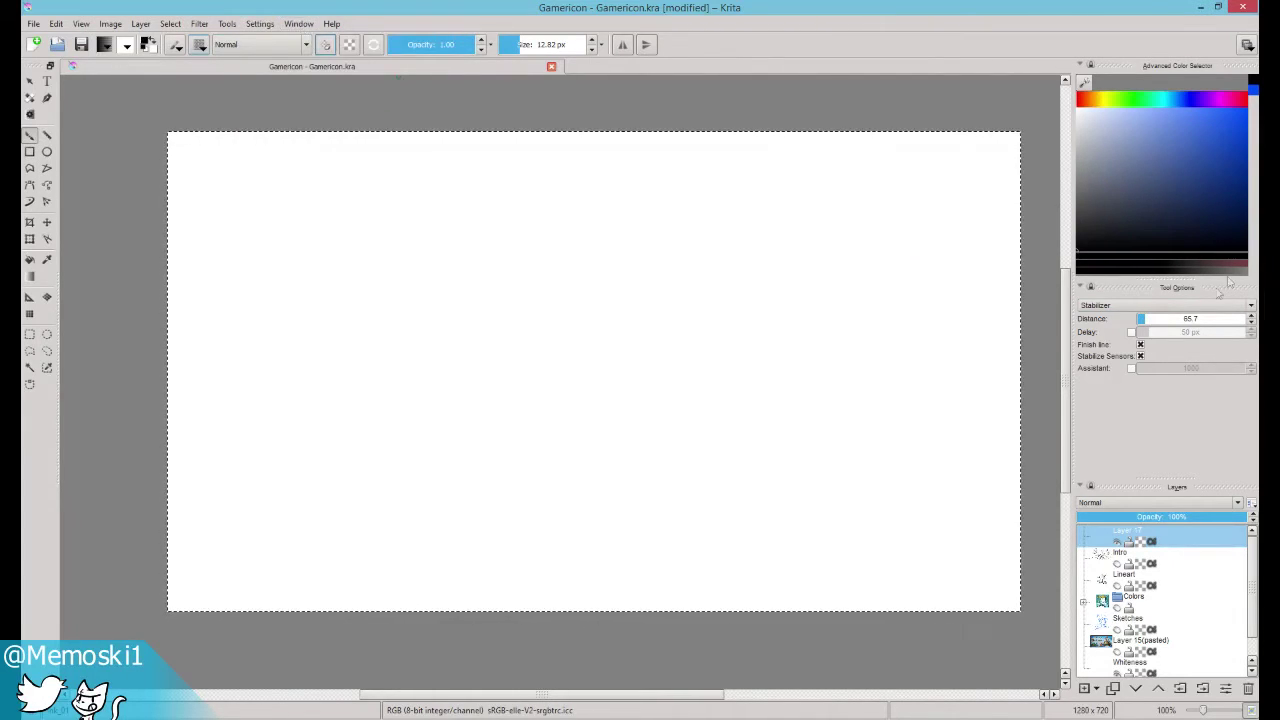
# Step: Set the brush smoothing to No Smoothing and draw a looping curve and two long vertical lines
pyautogui.click(1110, 306)
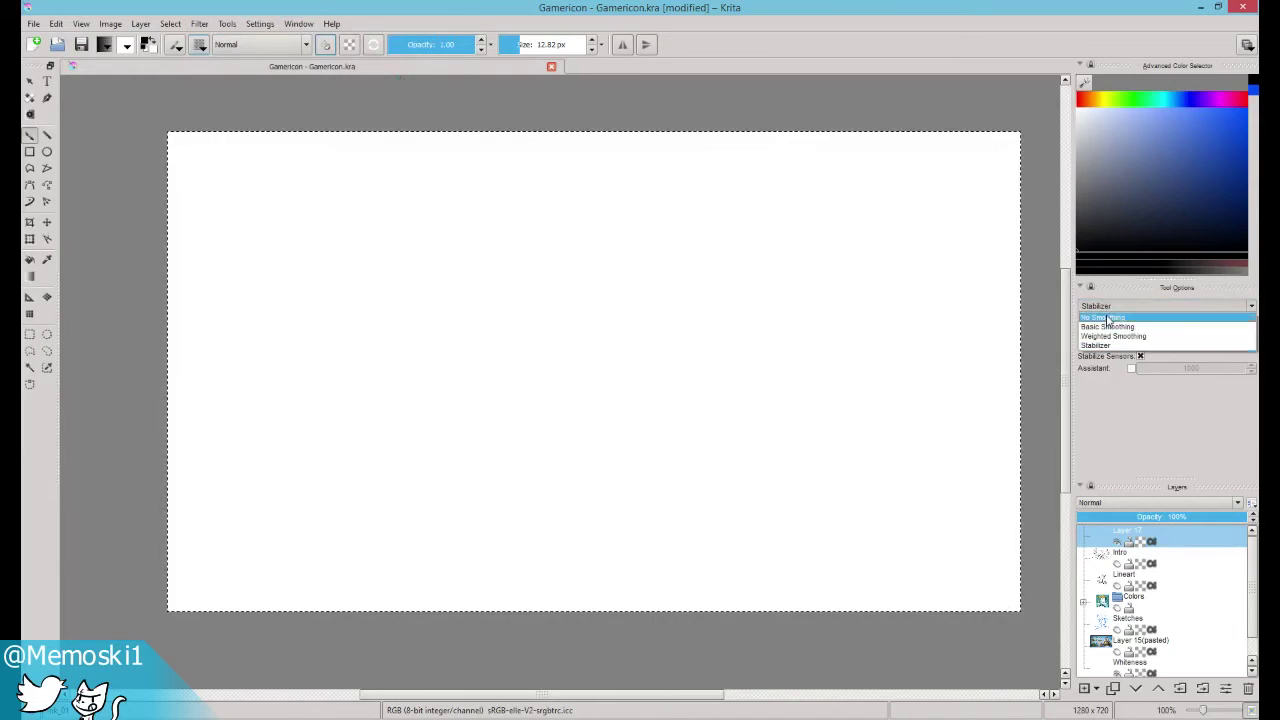
pyautogui.click(1108, 318)
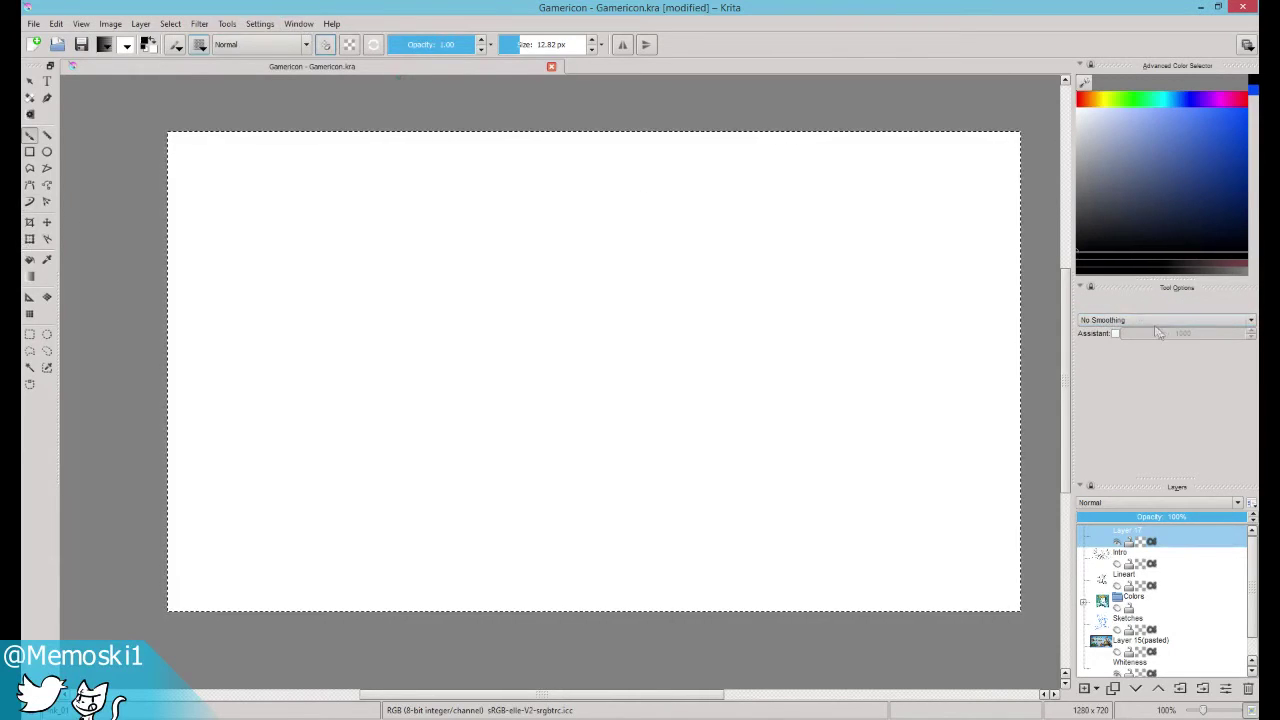
pyautogui.moveTo(451, 230)
pyautogui.mouseDown()
pyautogui.moveTo(506, 316)
pyautogui.moveTo(660, 420)
pyautogui.moveTo(612, 450)
pyautogui.moveTo(606, 494)
pyautogui.mouseUp()
pyautogui.moveTo(774, 165); pyautogui.dragTo(746, 458)
pyautogui.moveTo(870, 185); pyautogui.dragTo(865, 482)
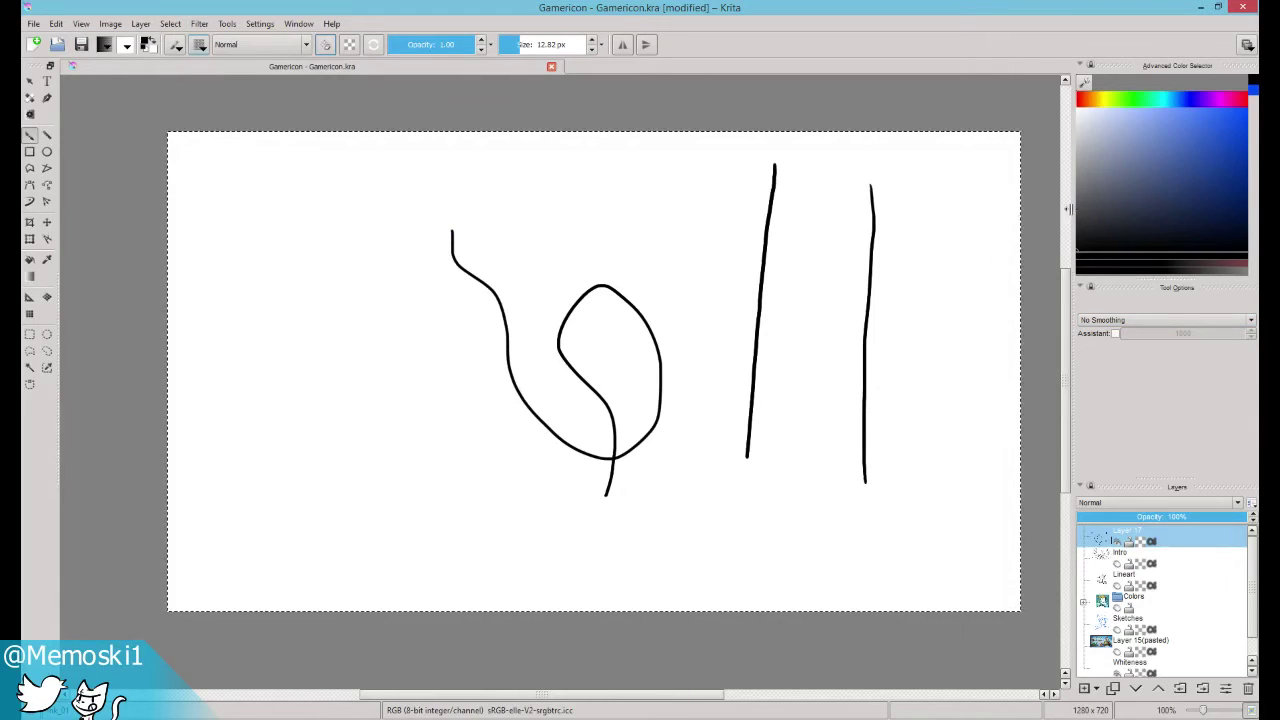
# Step: Switch the brush smoothing to Stabilizer with a distance of 140.9, and draw a spiral curl and two vertical test lines
pyautogui.click(1133, 321)
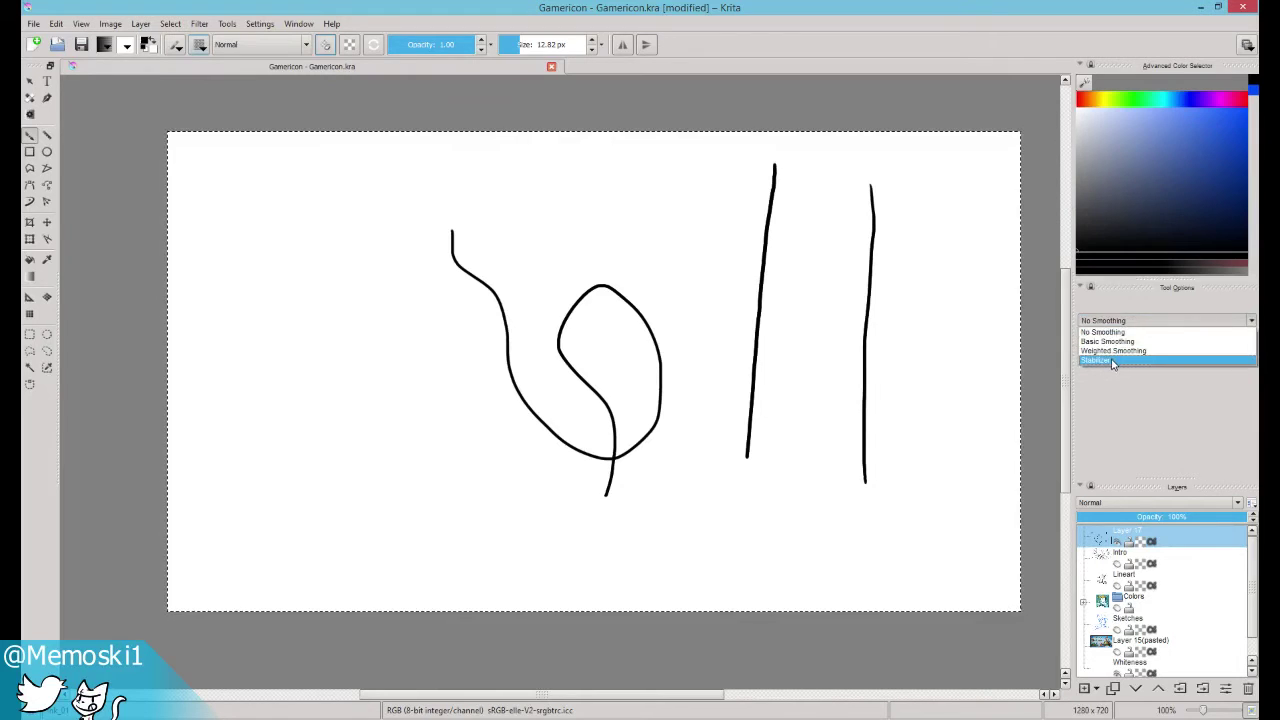
pyautogui.click(1111, 355)
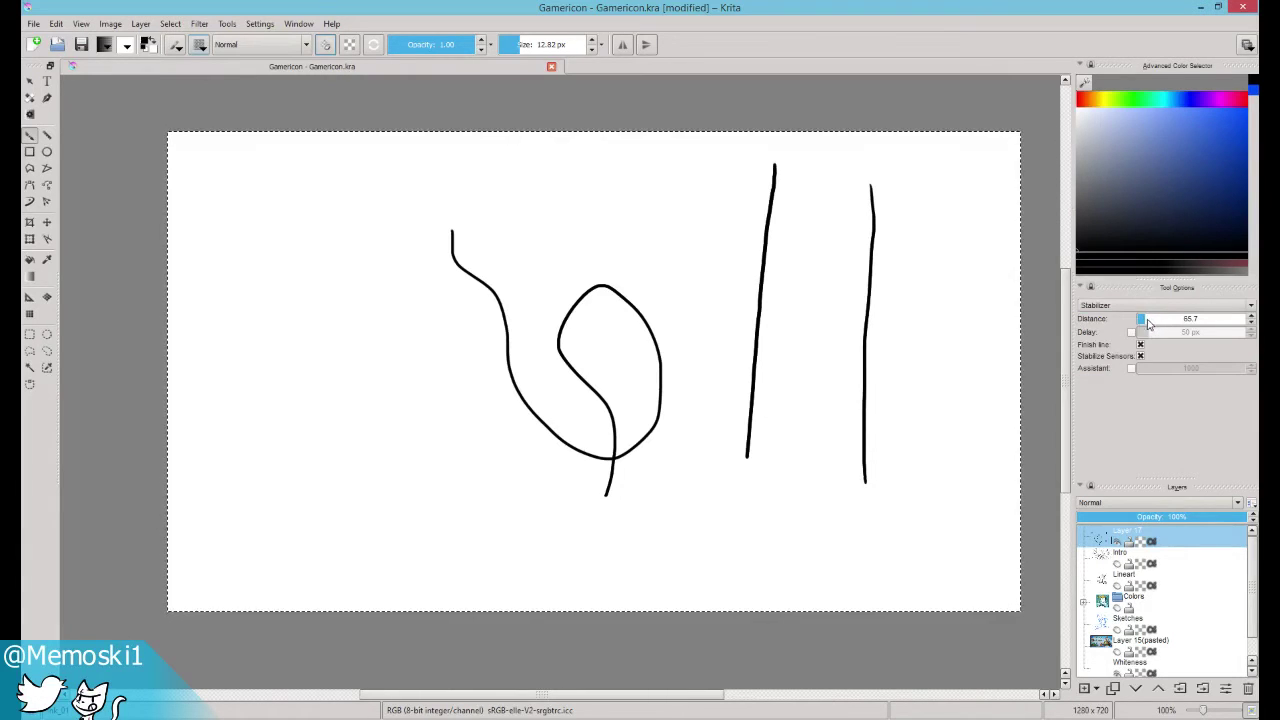
pyautogui.moveTo(1147, 323); pyautogui.dragTo(1153, 321)
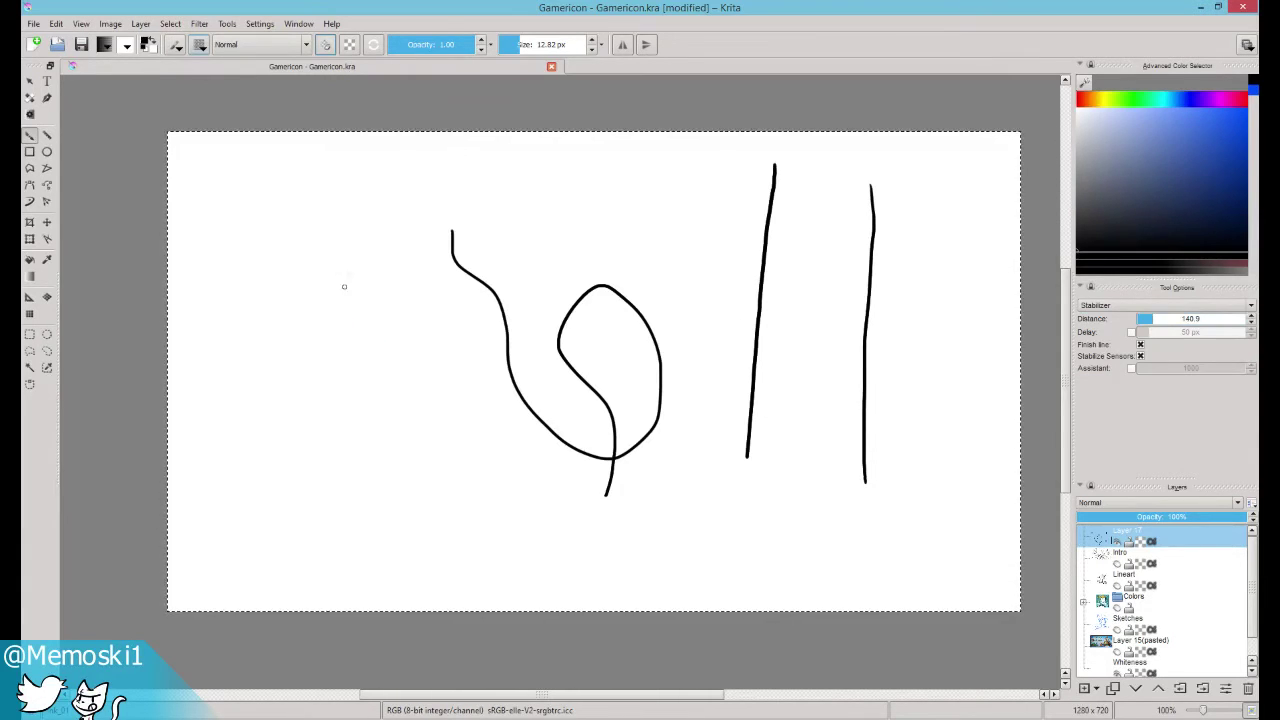
pyautogui.moveTo(363, 257)
pyautogui.mouseDown()
pyautogui.moveTo(404, 416)
pyautogui.moveTo(504, 390)
pyautogui.moveTo(470, 342)
pyautogui.mouseUp()
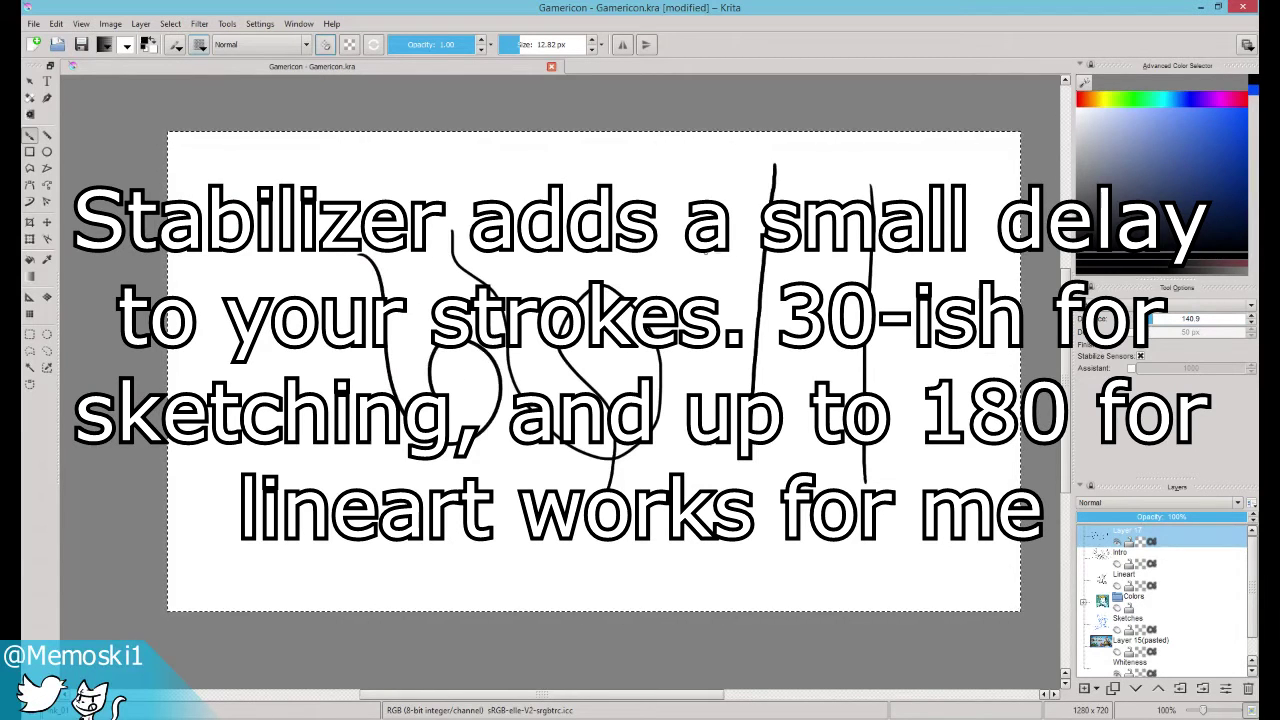
pyautogui.moveTo(707, 228); pyautogui.dragTo(704, 468)
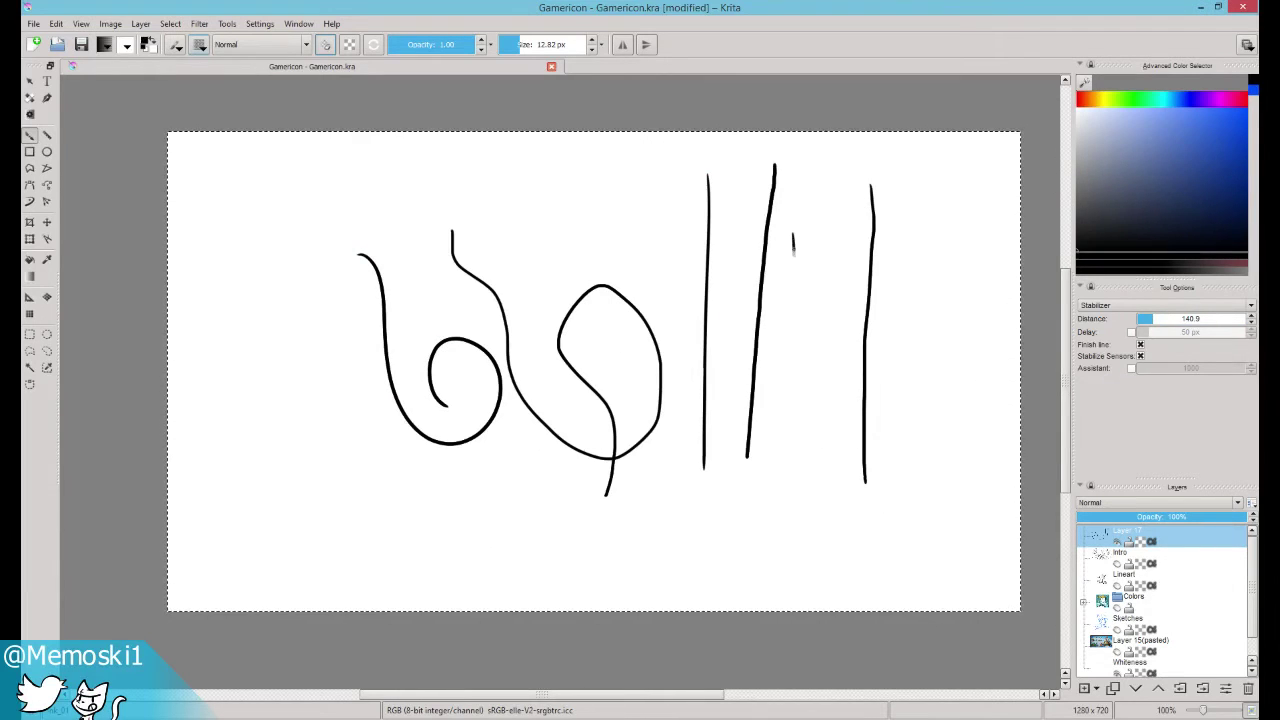
pyautogui.moveTo(793, 255); pyautogui.dragTo(794, 338)
# Step: Clear the test strokes from the layer and make the Sketches layer visible as a tracing guide
pyautogui.click(1148, 320)
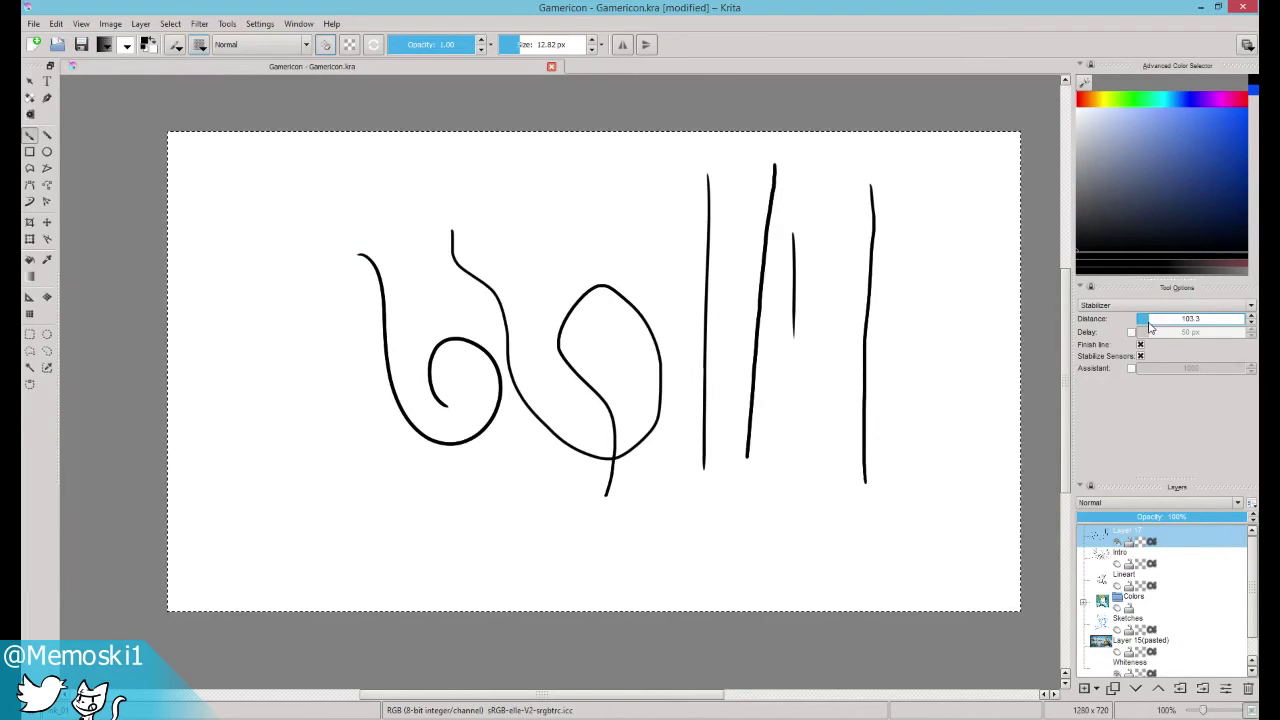
pyautogui.press('Delete')
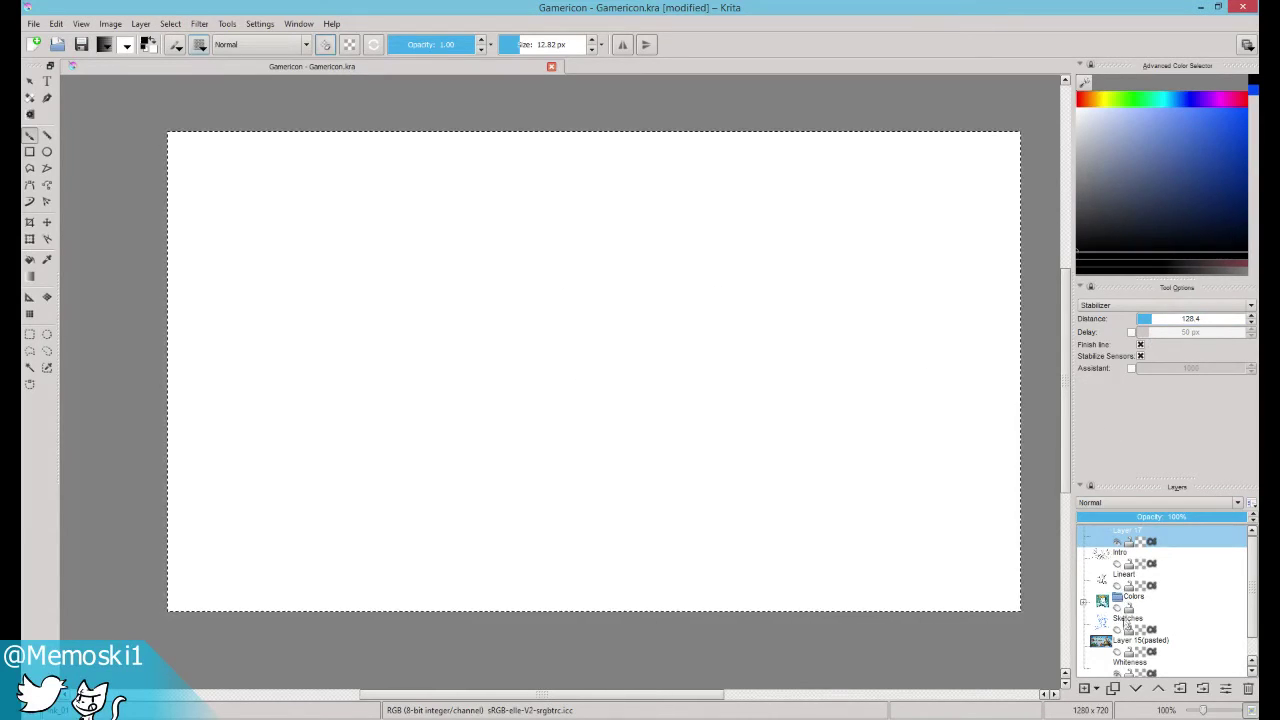
pyautogui.click(1118, 630)
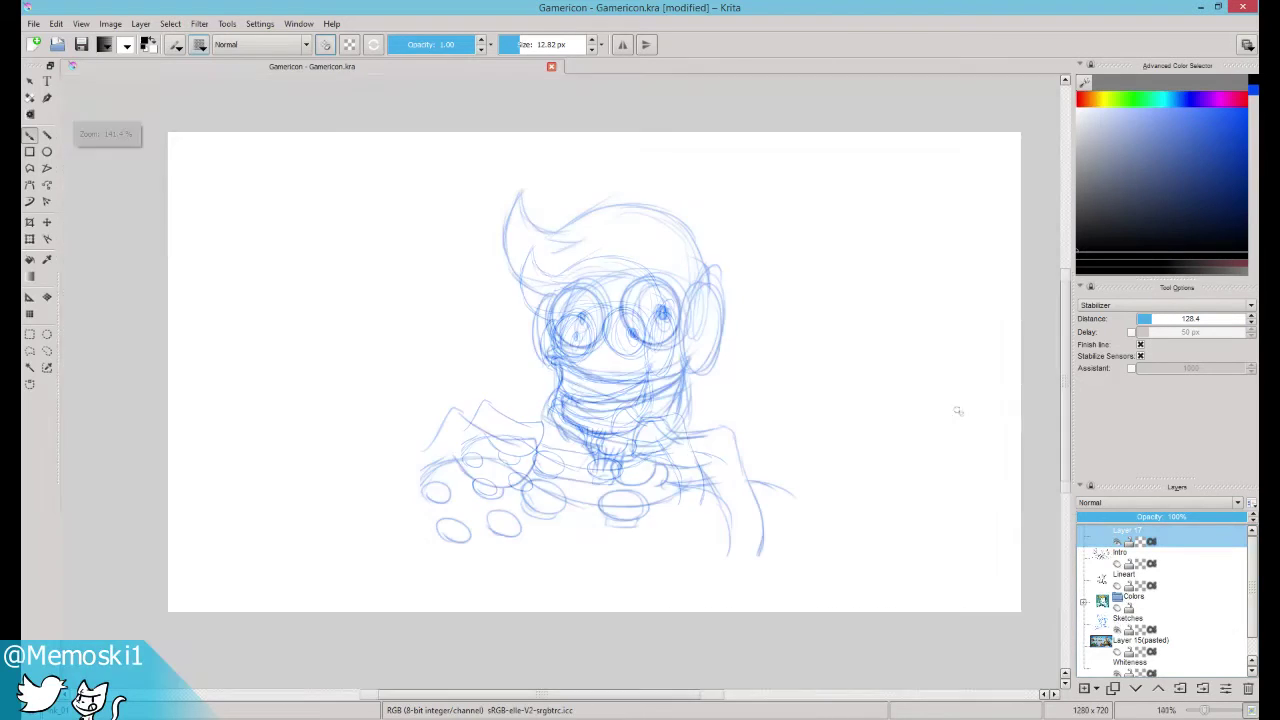
pyautogui.press('+')
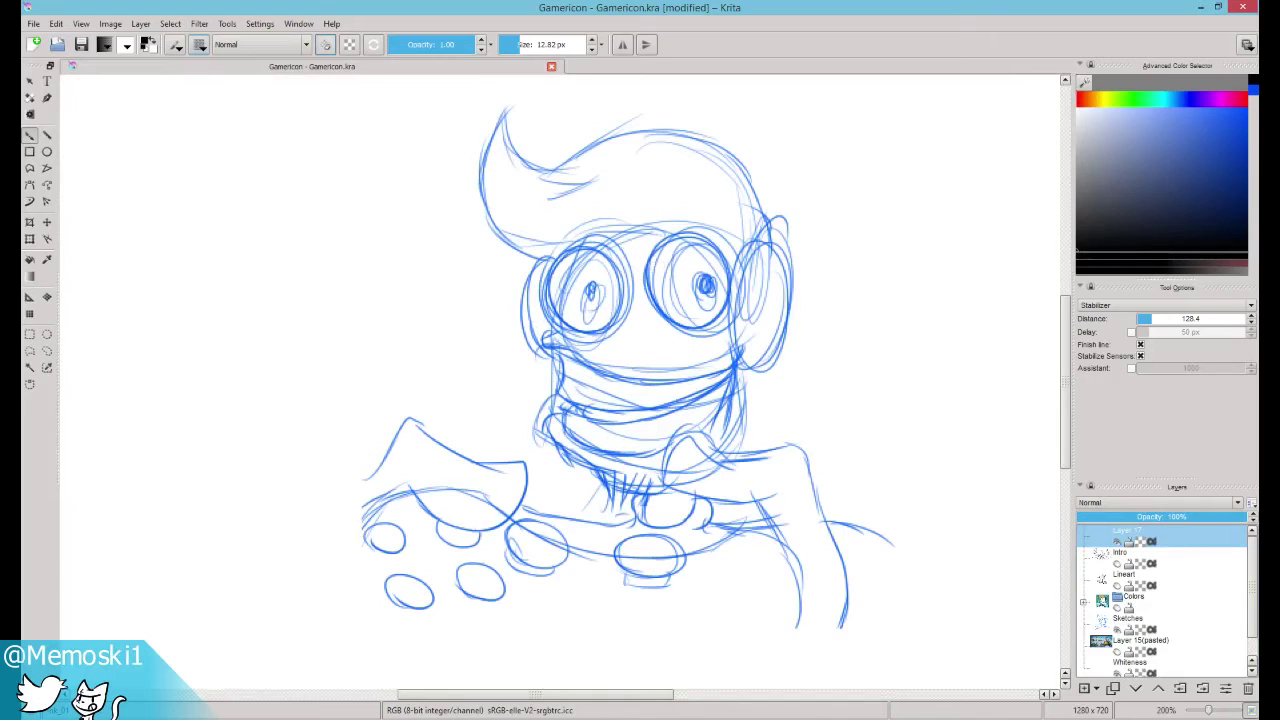
# Step: Trace the character's hair outline over the blue sketch, raising the Stabilizer distance to 178.5 for the top curve
pyautogui.moveTo(1151, 320); pyautogui.dragTo(1145, 320)
pyautogui.moveTo(506, 117)
pyautogui.mouseDown()
pyautogui.moveTo(489, 192)
pyautogui.moveTo(514, 239)
pyautogui.moveTo(550, 255)
pyautogui.mouseUp()
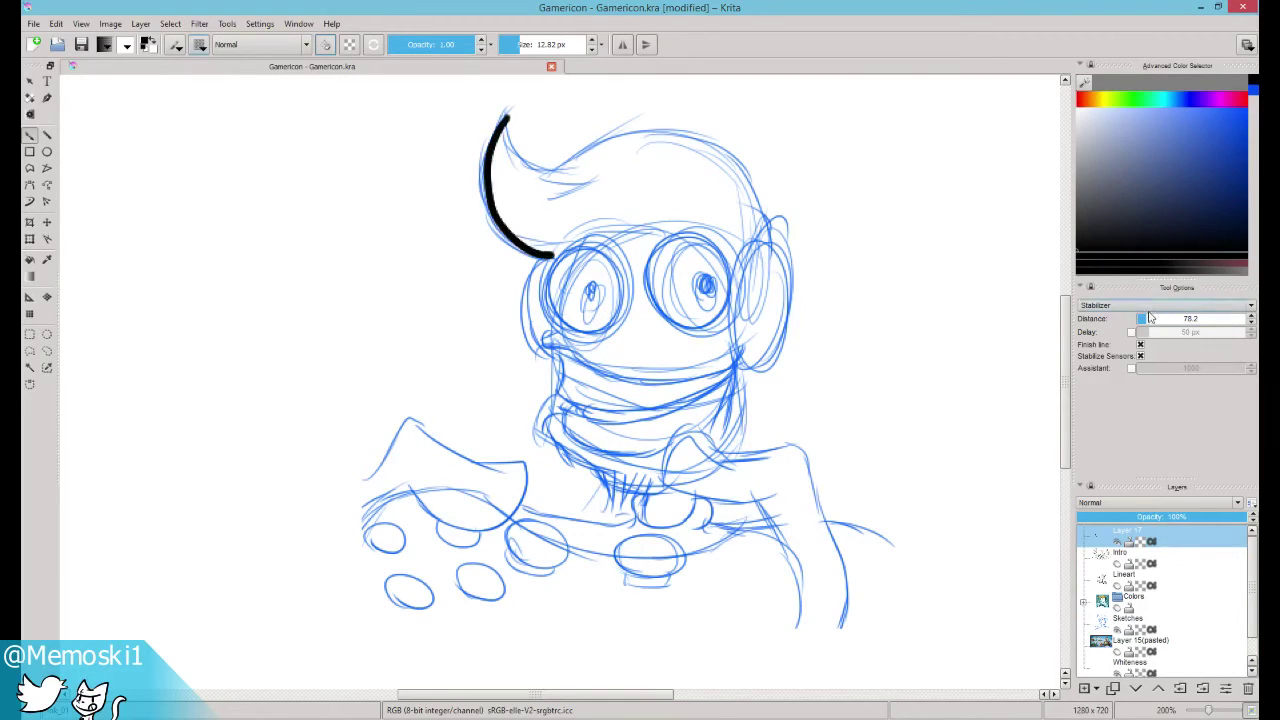
pyautogui.moveTo(1148, 320); pyautogui.dragTo(1155, 320)
pyautogui.moveTo(508, 119)
pyautogui.mouseDown()
pyautogui.moveTo(560, 165)
pyautogui.moveTo(680, 145)
pyautogui.moveTo(858, 205)
pyautogui.mouseUp()
pyautogui.hotkey('ctrl', 'z')
pyautogui.moveTo(1160, 318); pyautogui.dragTo(1166, 318)
pyautogui.moveTo(508, 119)
pyautogui.mouseDown()
pyautogui.moveTo(539, 164)
pyautogui.moveTo(639, 133)
pyautogui.moveTo(700, 146)
pyautogui.moveTo(740, 182)
pyautogui.moveTo(760, 238)
pyautogui.mouseUp()
# Step: Trace the two round eyes with their pupils and the grinning mouth with its inner lines over the sketch
pyautogui.moveTo(592, 243)
pyautogui.mouseDown()
pyautogui.moveTo(551, 288)
pyautogui.moveTo(585, 326)
pyautogui.moveTo(625, 313)
pyautogui.moveTo(626, 262)
pyautogui.moveTo(591, 243)
pyautogui.mouseUp()
pyautogui.moveTo(697, 234)
pyautogui.mouseDown()
pyautogui.moveTo(667, 240)
pyautogui.moveTo(654, 290)
pyautogui.moveTo(693, 327)
pyautogui.moveTo(736, 297)
pyautogui.moveTo(729, 245)
pyautogui.moveTo(674, 224)
pyautogui.mouseUp()
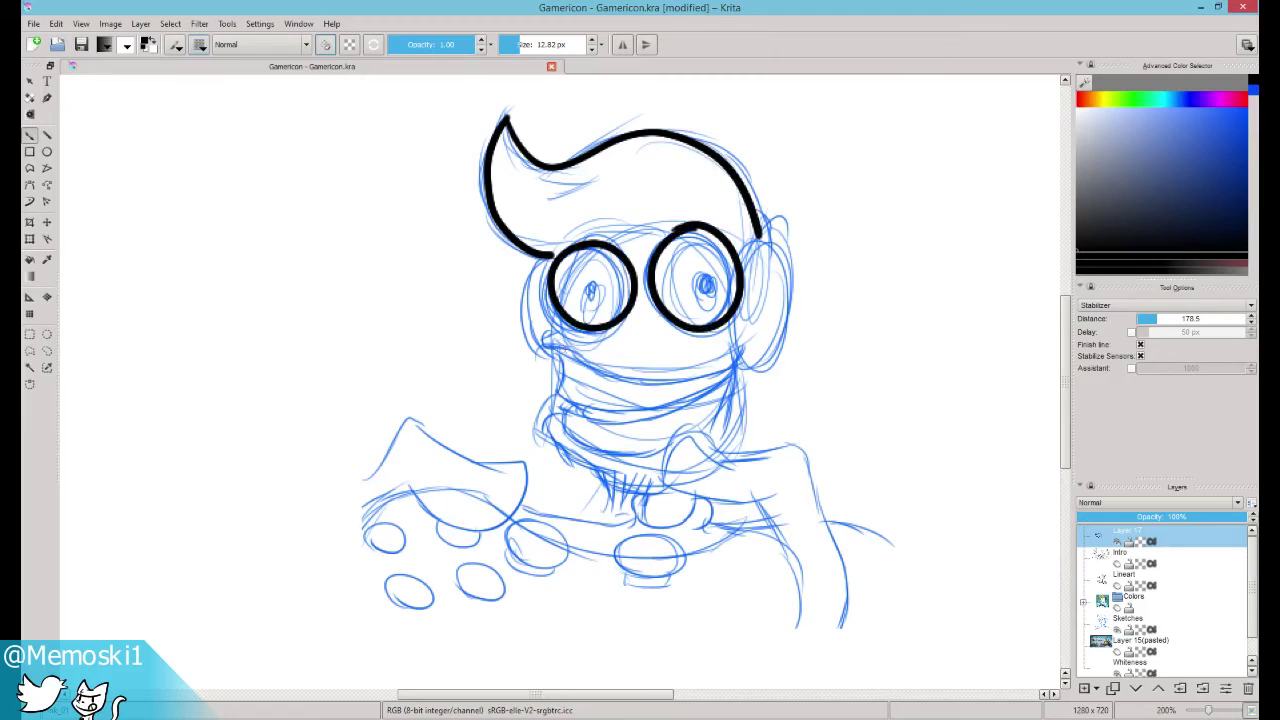
pyautogui.moveTo(558, 348)
pyautogui.mouseDown()
pyautogui.moveTo(617, 370)
pyautogui.moveTo(742, 352)
pyautogui.mouseUp()
pyautogui.moveTo(562, 410)
pyautogui.mouseDown()
pyautogui.moveTo(584, 443)
pyautogui.moveTo(638, 453)
pyautogui.moveTo(693, 436)
pyautogui.moveTo(733, 392)
pyautogui.moveTo(742, 352)
pyautogui.mouseUp()
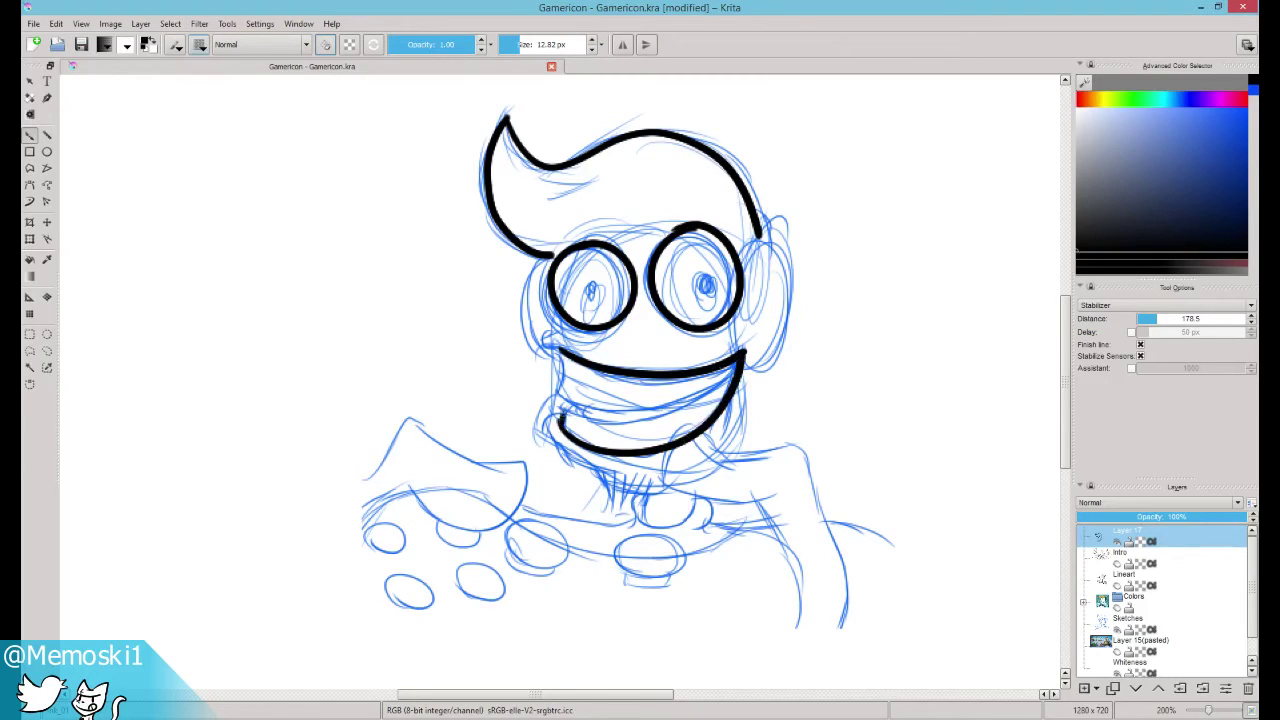
pyautogui.moveTo(560, 412)
pyautogui.mouseDown()
pyautogui.moveTo(600, 414)
pyautogui.moveTo(716, 370)
pyautogui.mouseUp()
pyautogui.hotkey('ctrl', 'z')
pyautogui.moveTo(563, 410)
pyautogui.mouseDown()
pyautogui.moveTo(694, 398)
pyautogui.moveTo(740, 362)
pyautogui.mouseUp()
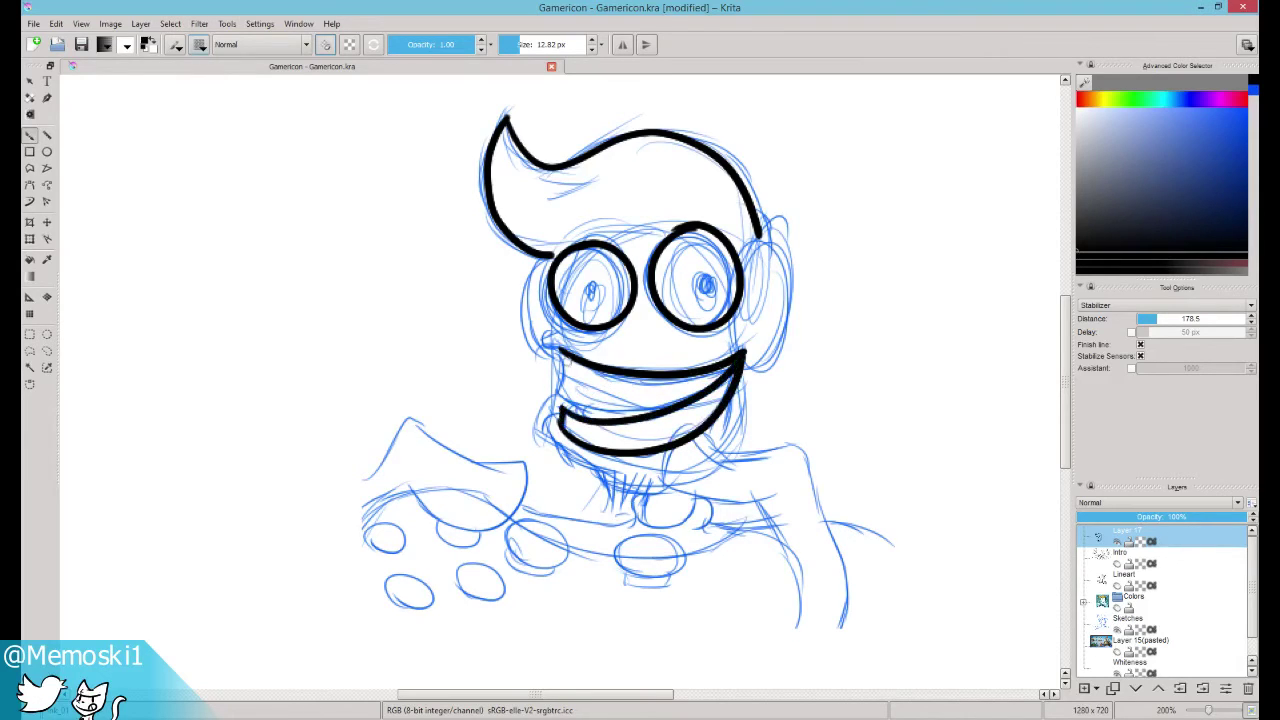
pyautogui.moveTo(560, 369)
pyautogui.mouseDown()
pyautogui.moveTo(610, 399)
pyautogui.moveTo(720, 368)
pyautogui.mouseUp()
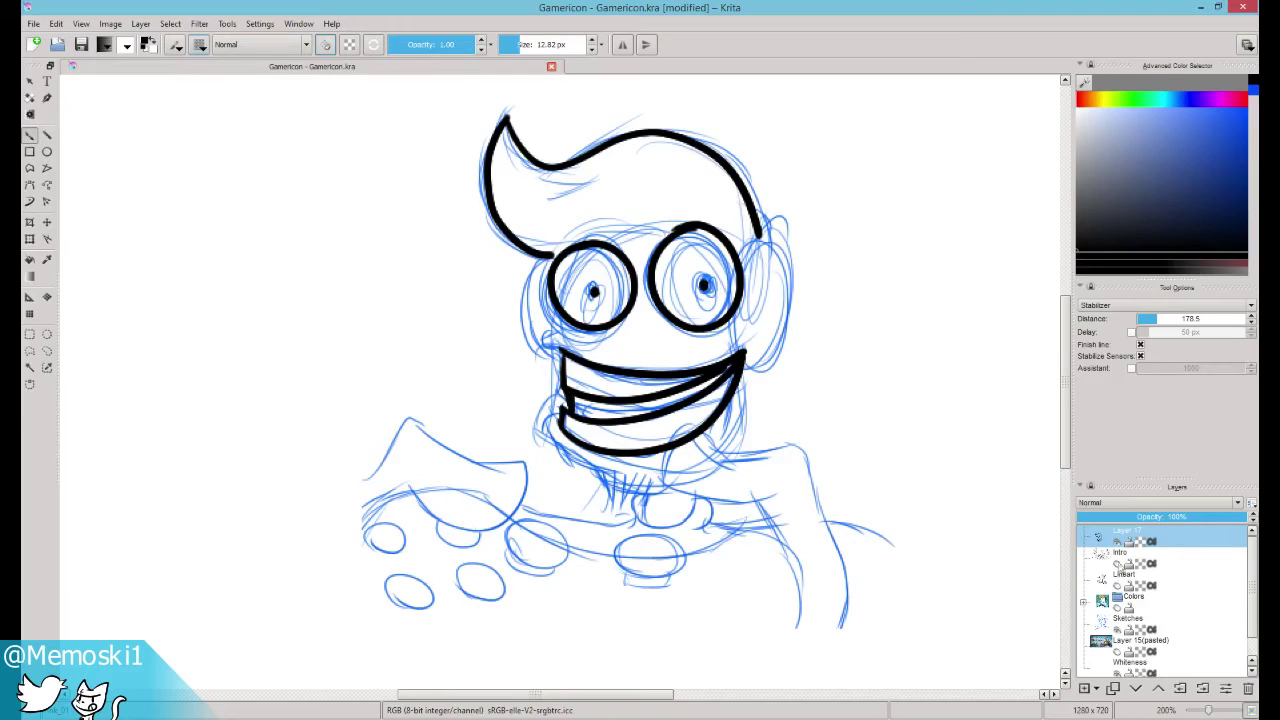
# Step: Hide the Sketches layer to check the traced face on its own
pyautogui.click(1118, 630)
pyautogui.press('-')
pyautogui.press('-')
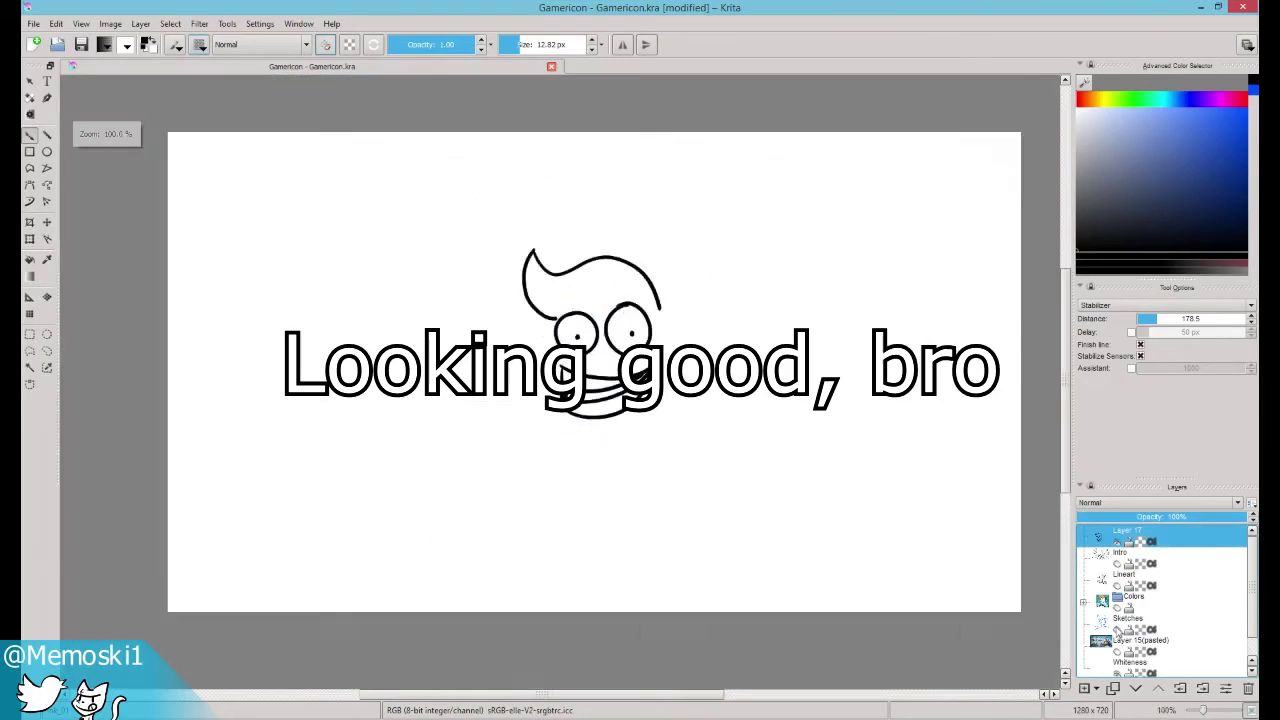
pyautogui.press('-')
pyautogui.press('+')
pyautogui.press('+')
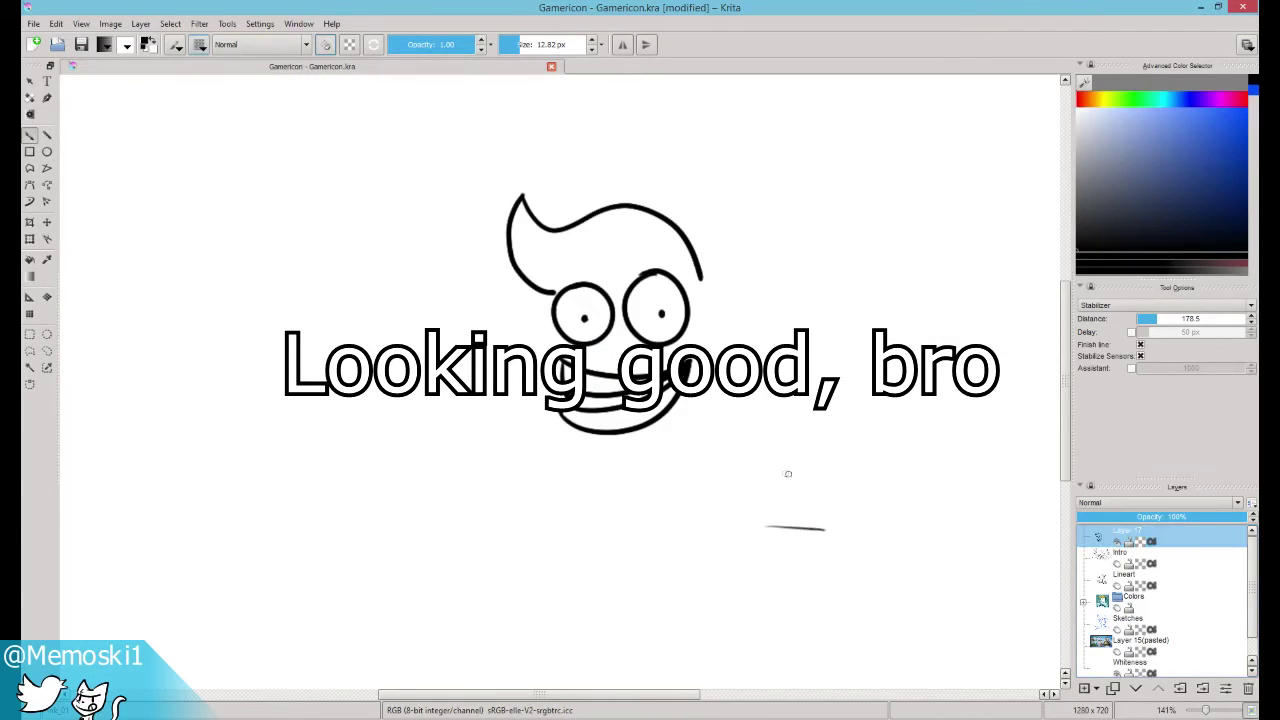
pyautogui.press('-')
pyautogui.press('-')
pyautogui.press('+')
pyautogui.moveTo(783, 450); pyautogui.dragTo(760, 511)
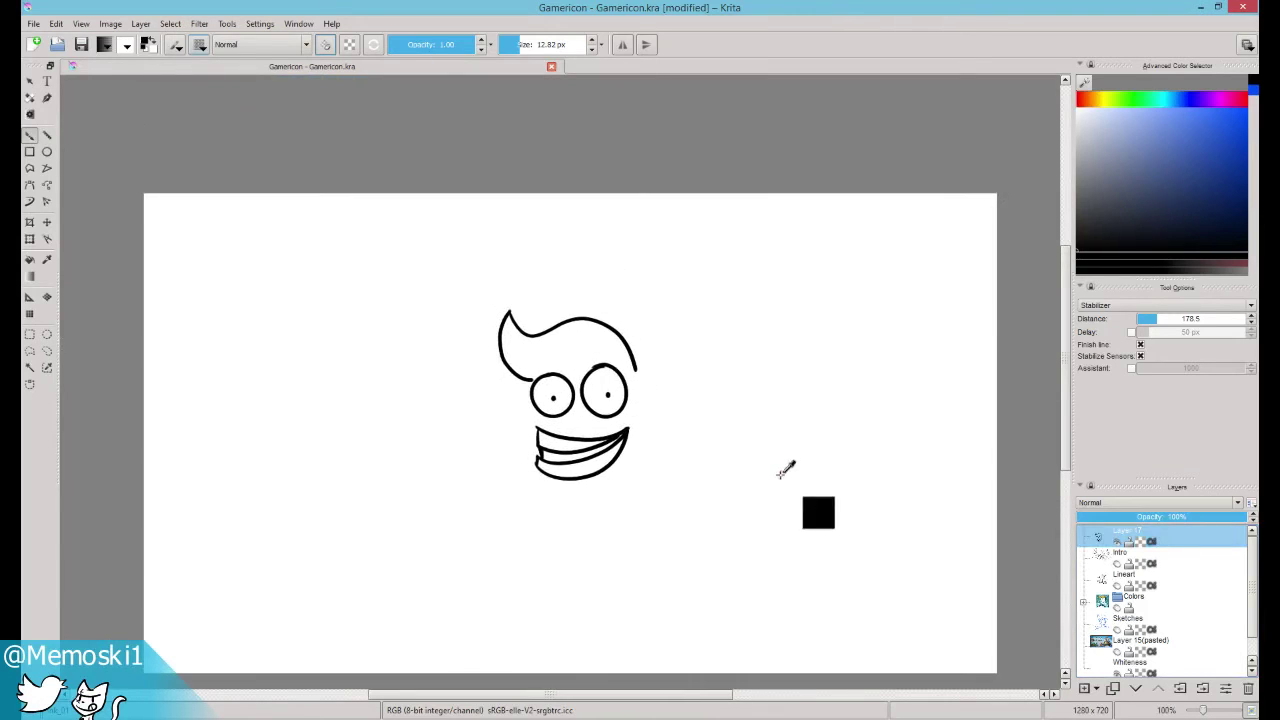
# Step: Select the whole canvas, clear the traced face from the layer, and remove the selection
pyautogui.hotkey('ctrl', 'a')
pyautogui.press('Delete')
pyautogui.hotkey('ctrl', 'shift', 'a')
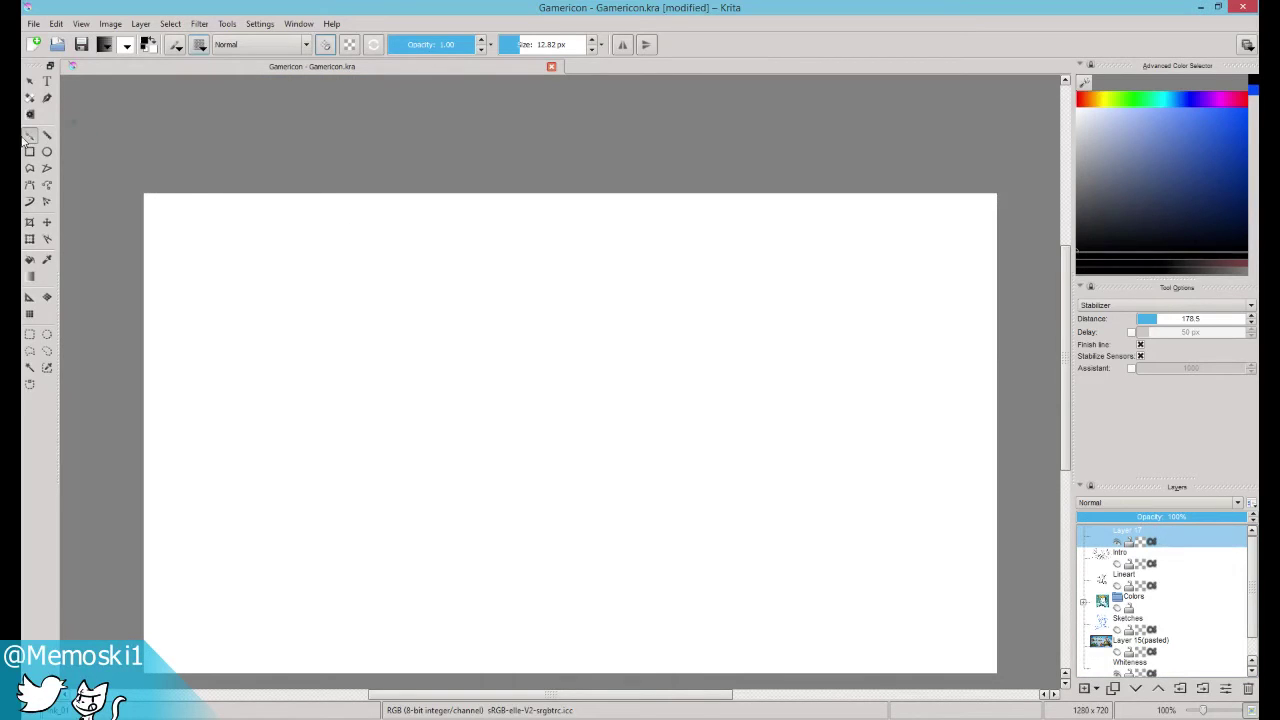
# Step: Examine the list of brush presets and the brush engine settings of the current ink brush
pyautogui.click(200, 44)
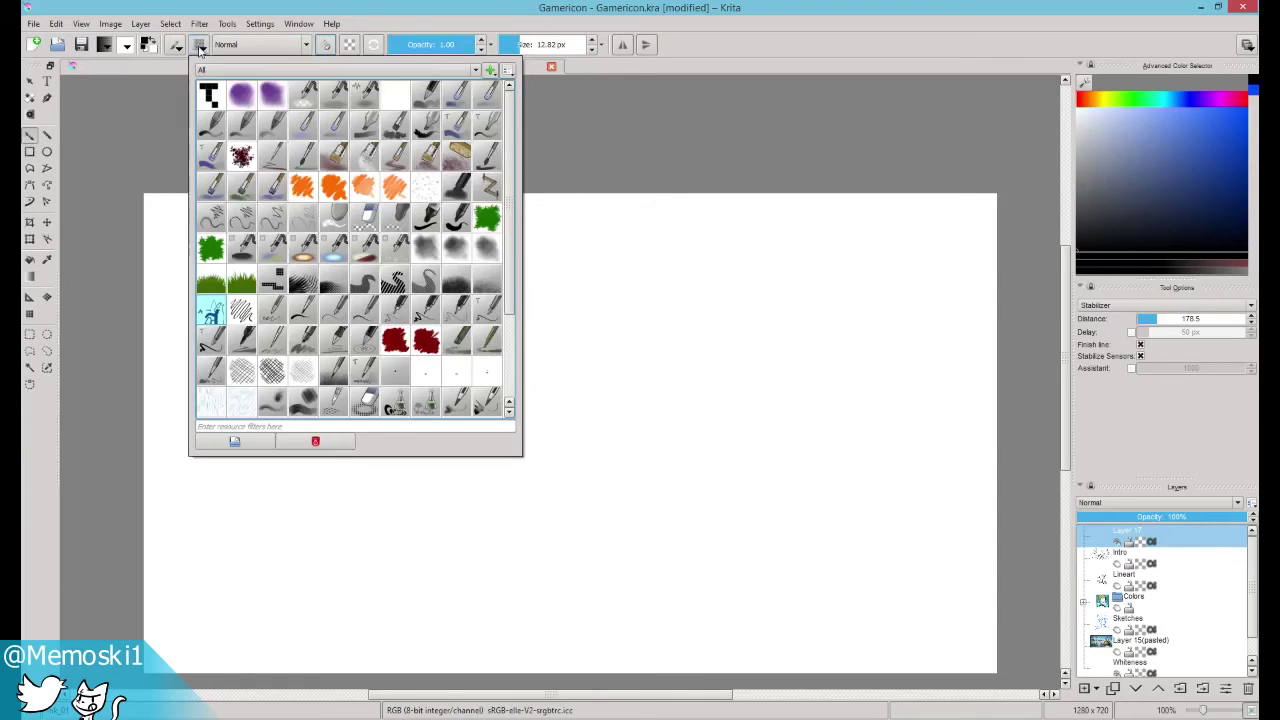
pyautogui.click(176, 45)
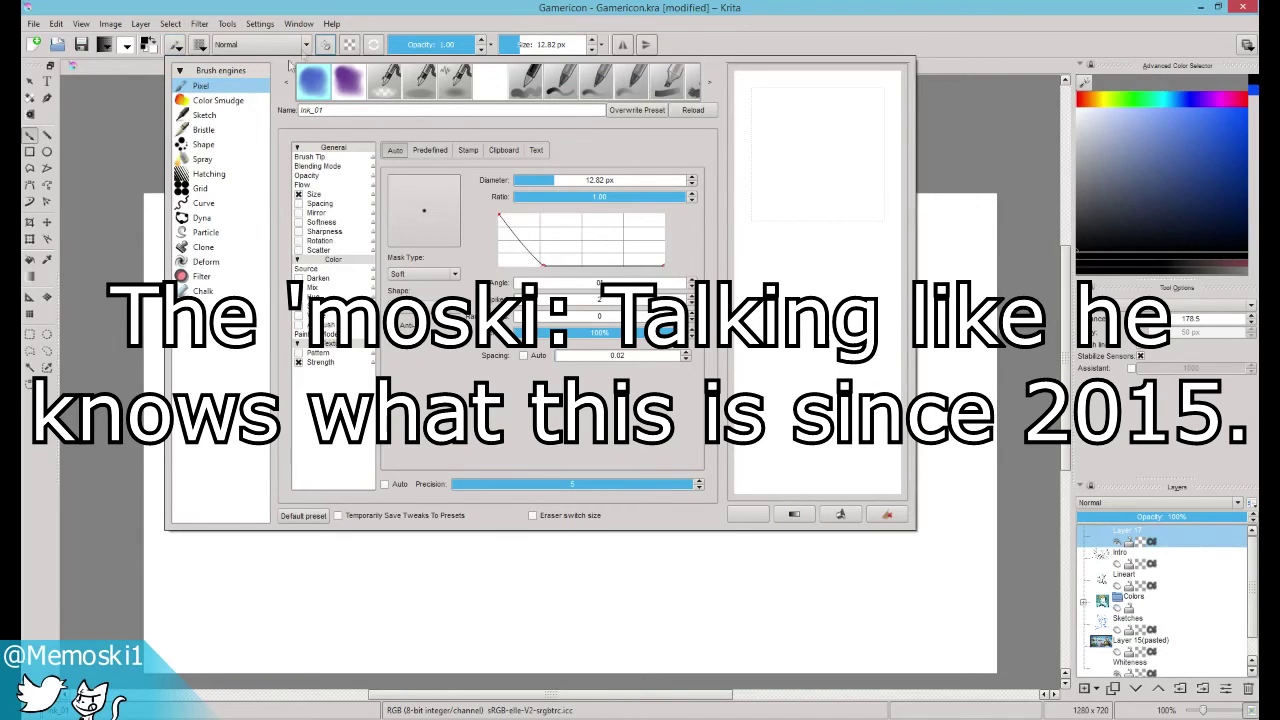
pyautogui.click(205, 46)
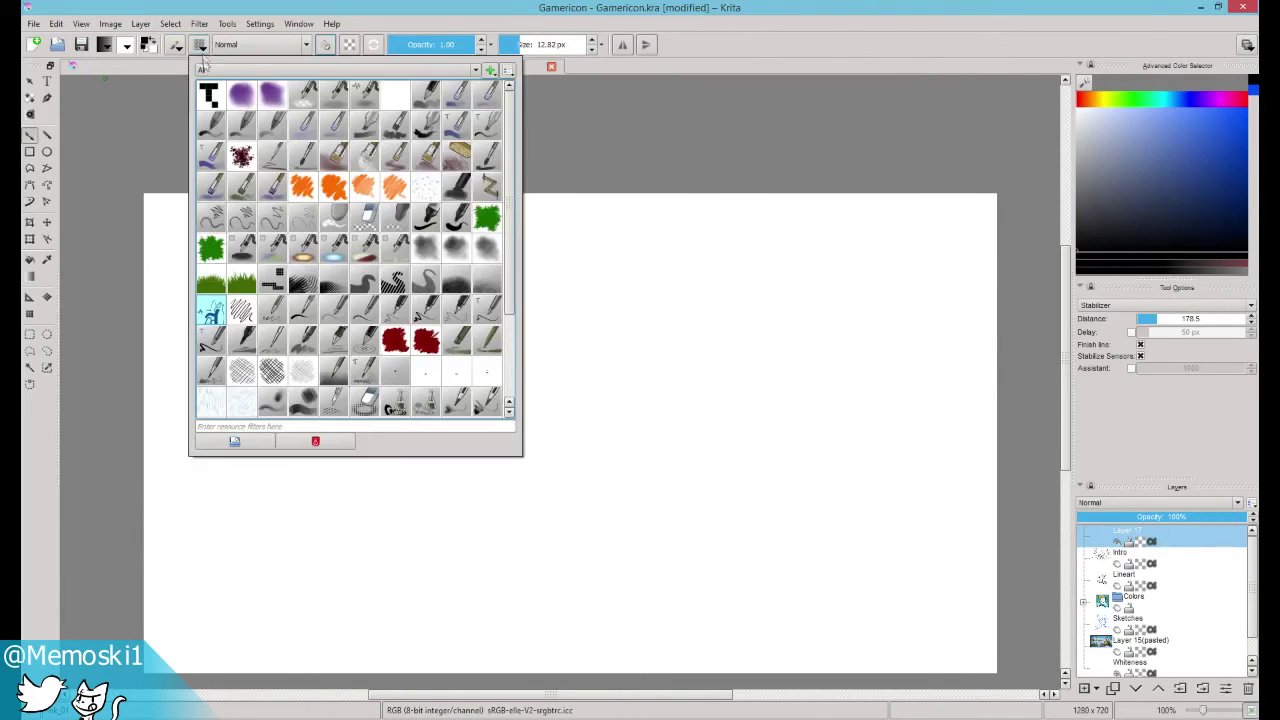
pyautogui.click(716, 72)
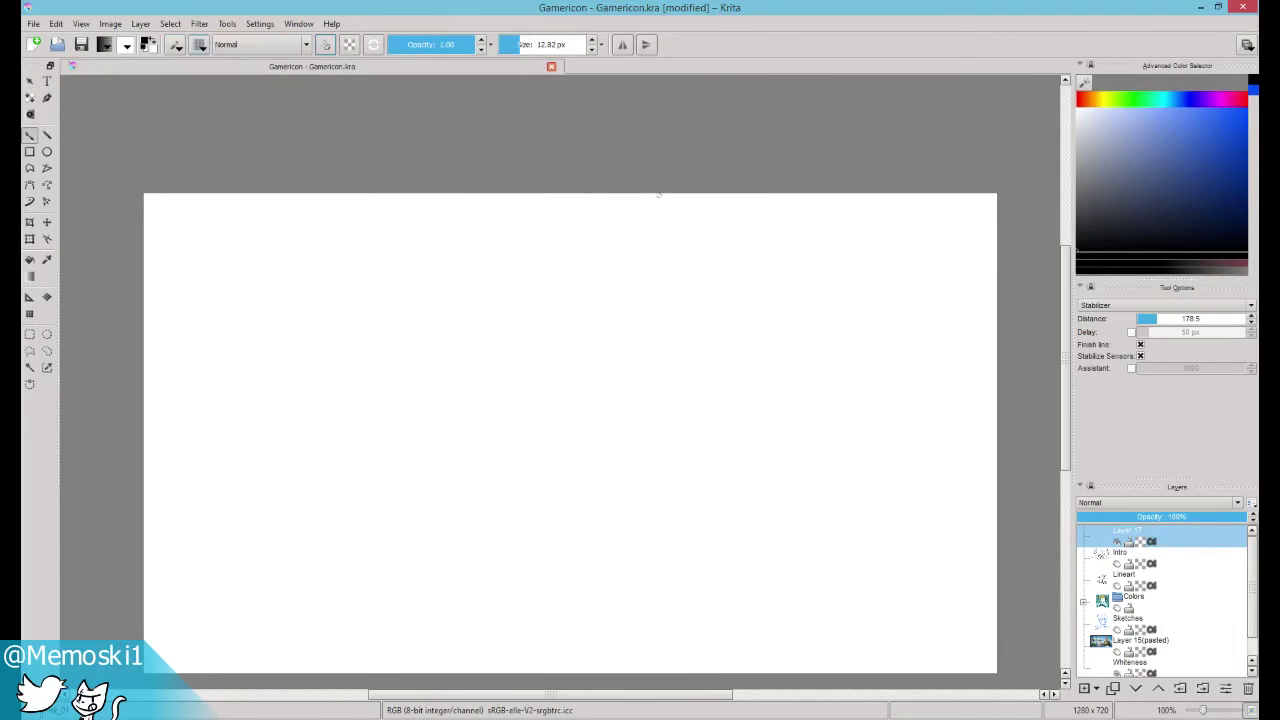
# Step: Choose the ink preset with the black line-drawing thumbnail from the pop-up palette, at 4.08 px
pyautogui.rightClick(512, 371)
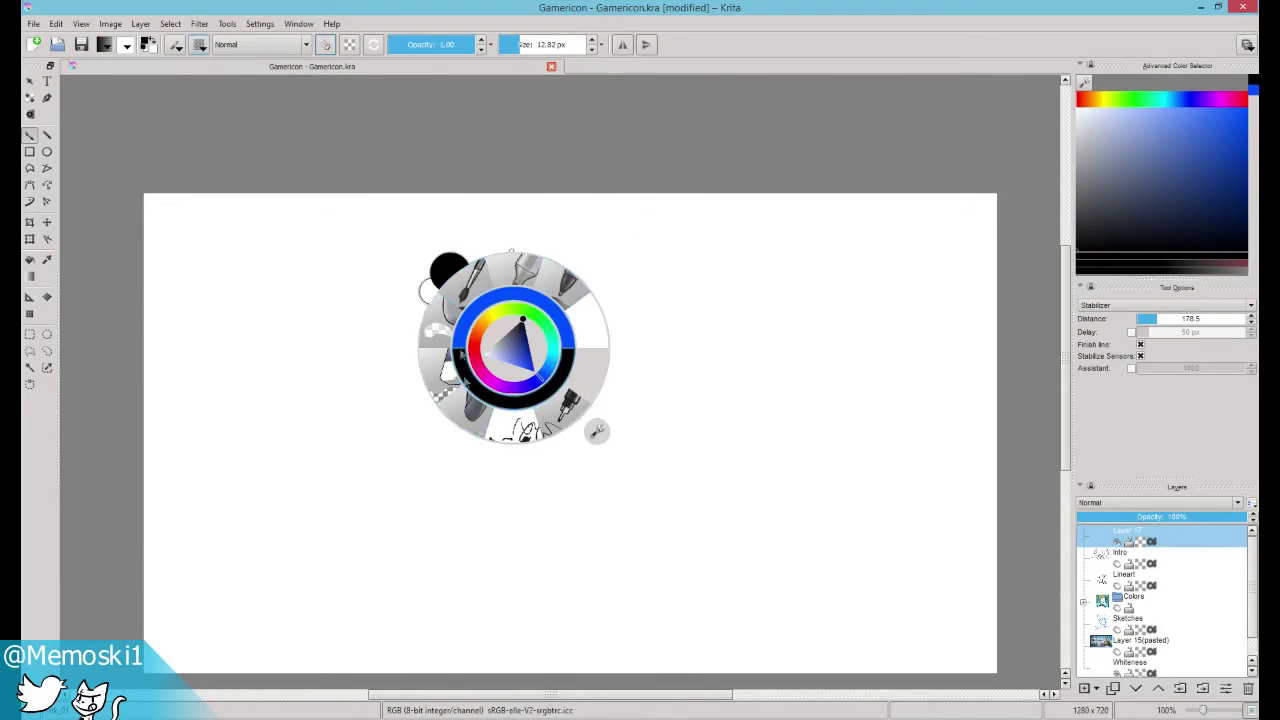
pyautogui.click(597, 431)
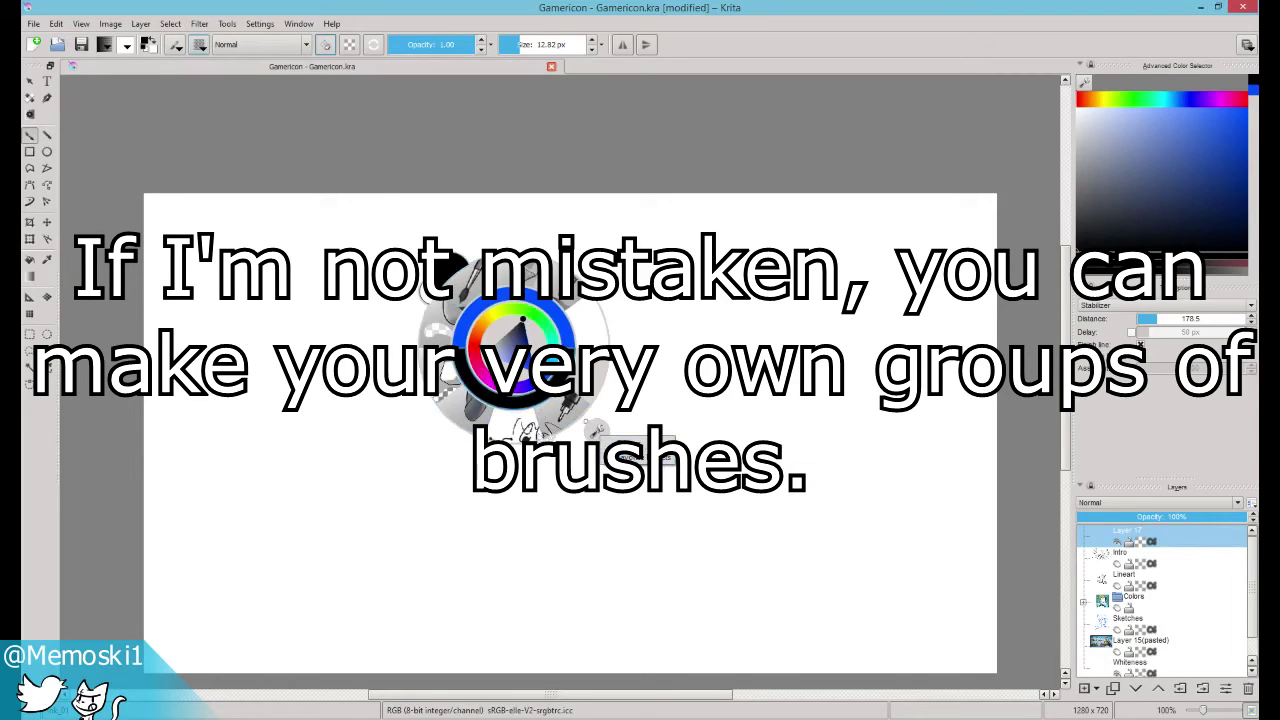
pyautogui.click(515, 423)
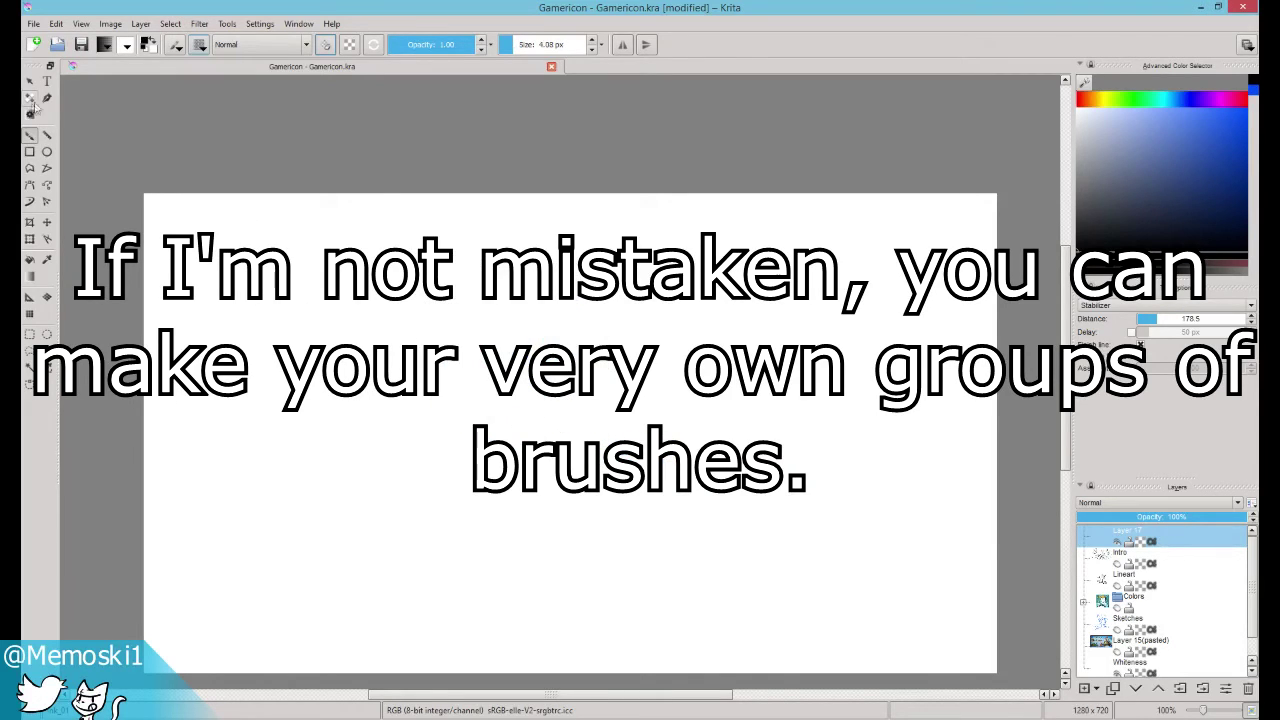
# Step: Draw thin straight test lines across the upper canvas with the Line tool, and undo them
pyautogui.click(46, 134)
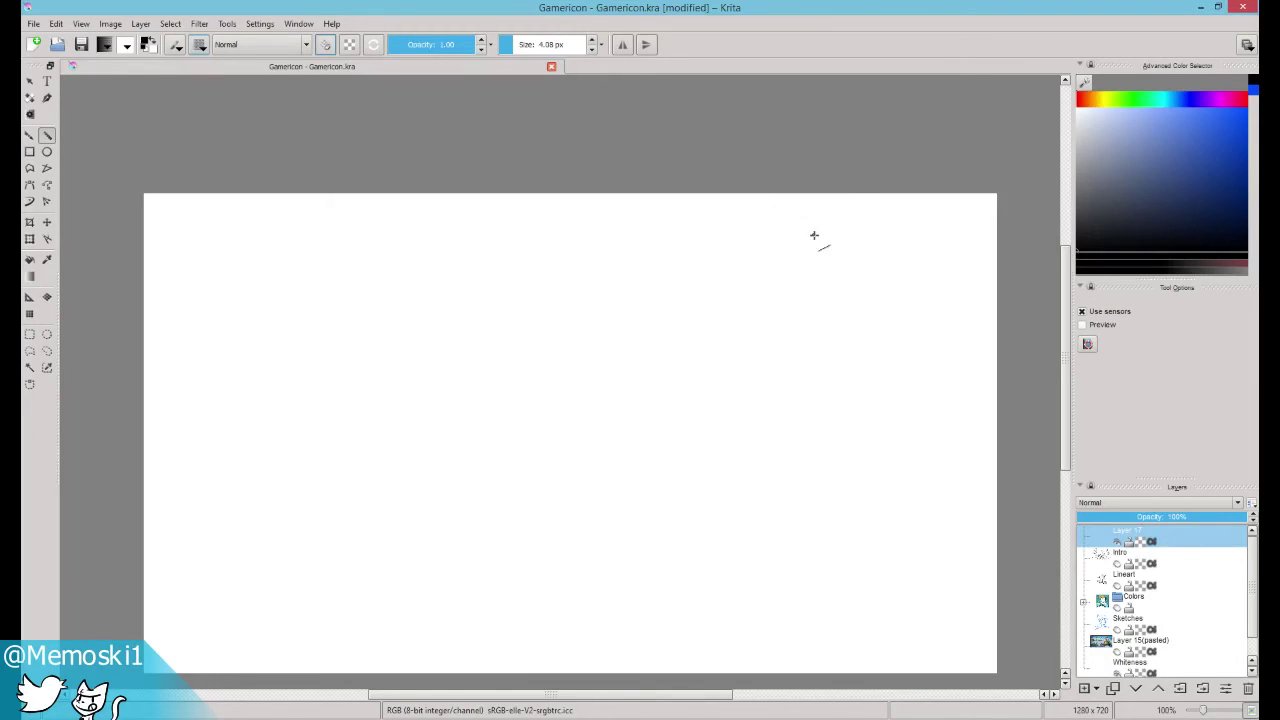
pyautogui.moveTo(230, 278); pyautogui.dragTo(843, 256)
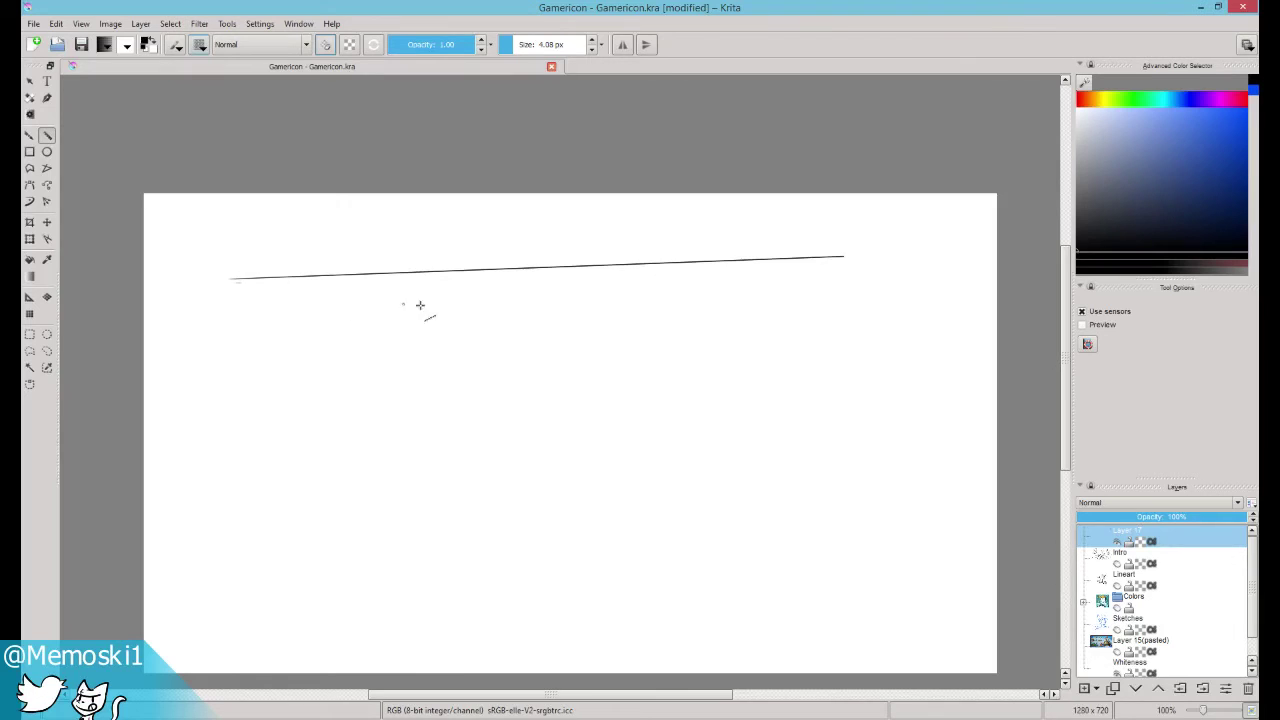
pyautogui.moveTo(420, 305)
pyautogui.mouseDown()
pyautogui.moveTo(680, 316)
pyautogui.moveTo(935, 298)
pyautogui.mouseUp()
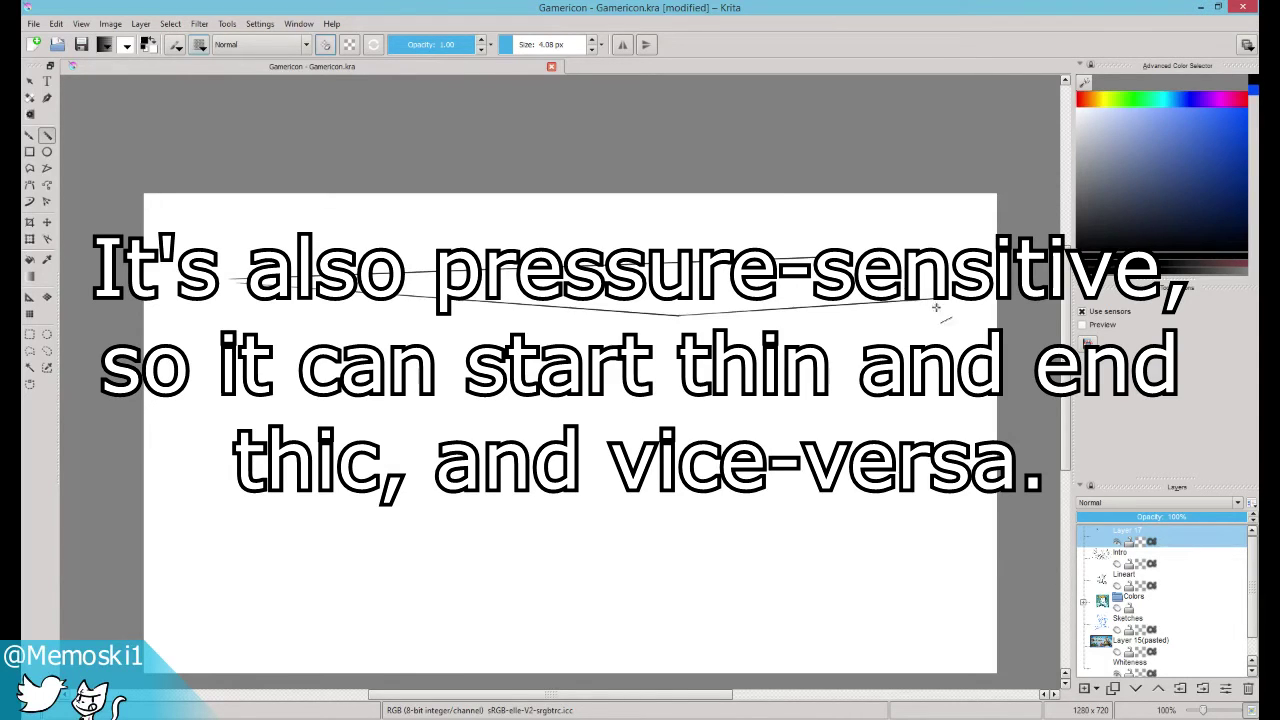
pyautogui.hotkey('ctrl', 'z')
pyautogui.hotkey('ctrl', 'z')
pyautogui.hotkey('ctrl', 'z')
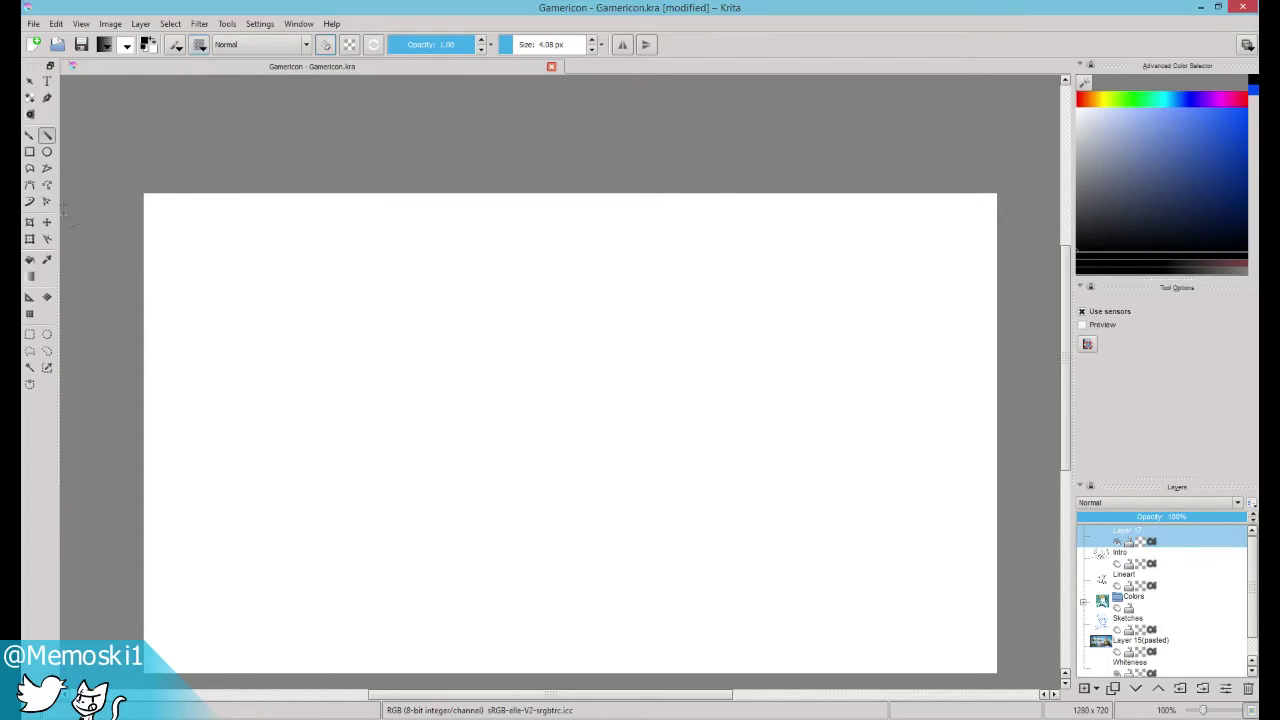
# Step: Draw an unfilled rectangle of about 276 by 233 px on the canvas with the Rectangle tool, and undo it
pyautogui.click(30, 135)
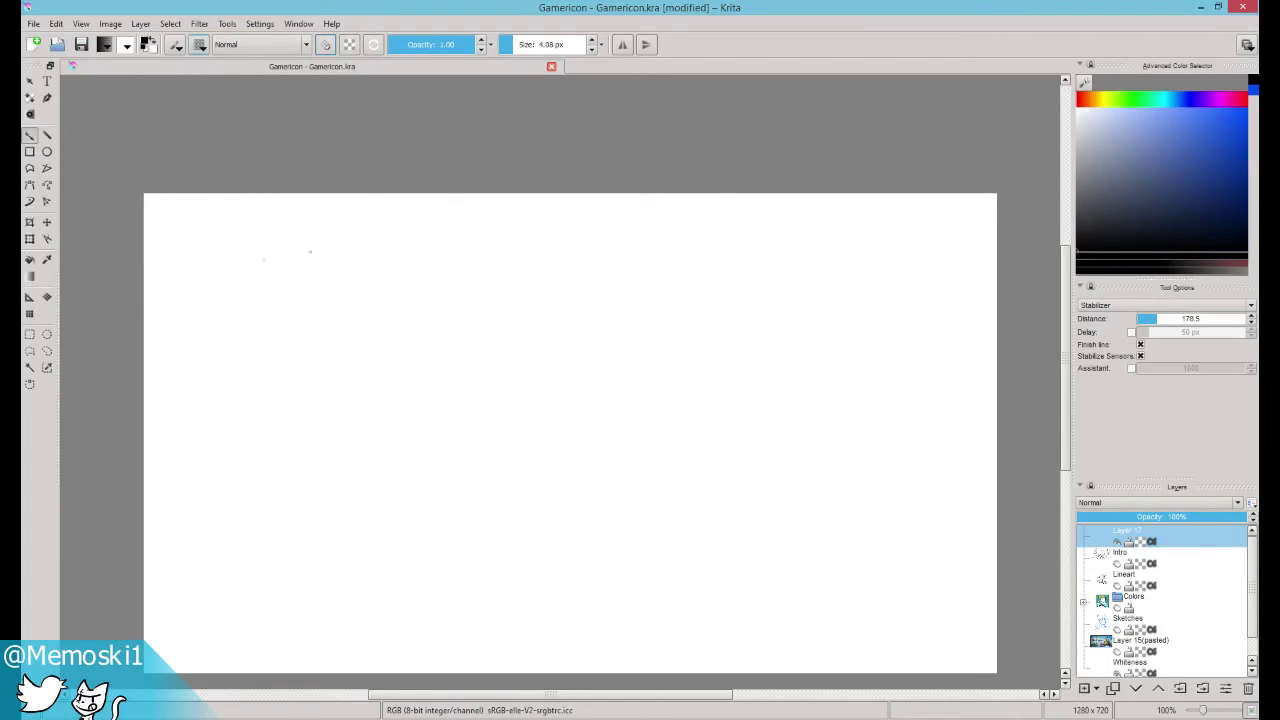
pyautogui.click(30, 151)
pyautogui.moveTo(219, 280); pyautogui.dragTo(404, 435)
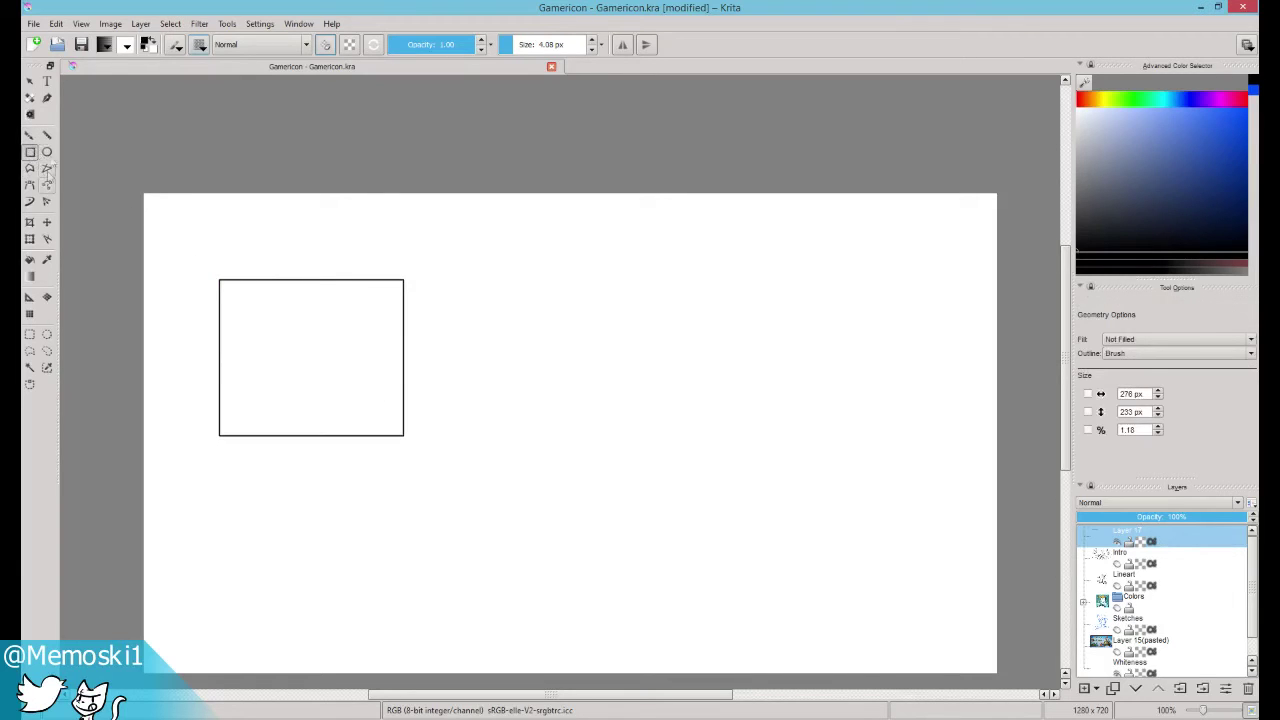
pyautogui.hotkey('ctrl', 'z')
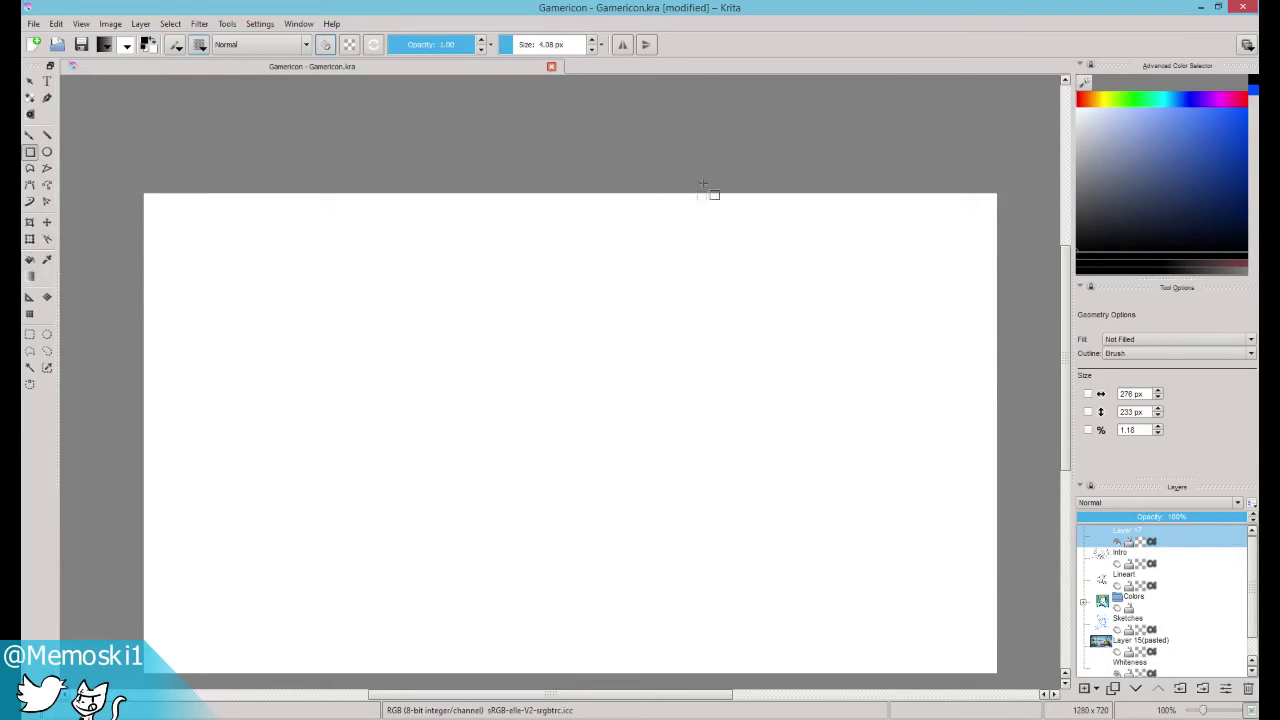
# Step: Fill the entire empty canvas with black using the Fill tool, and undo the fill
pyautogui.click(36, 260)
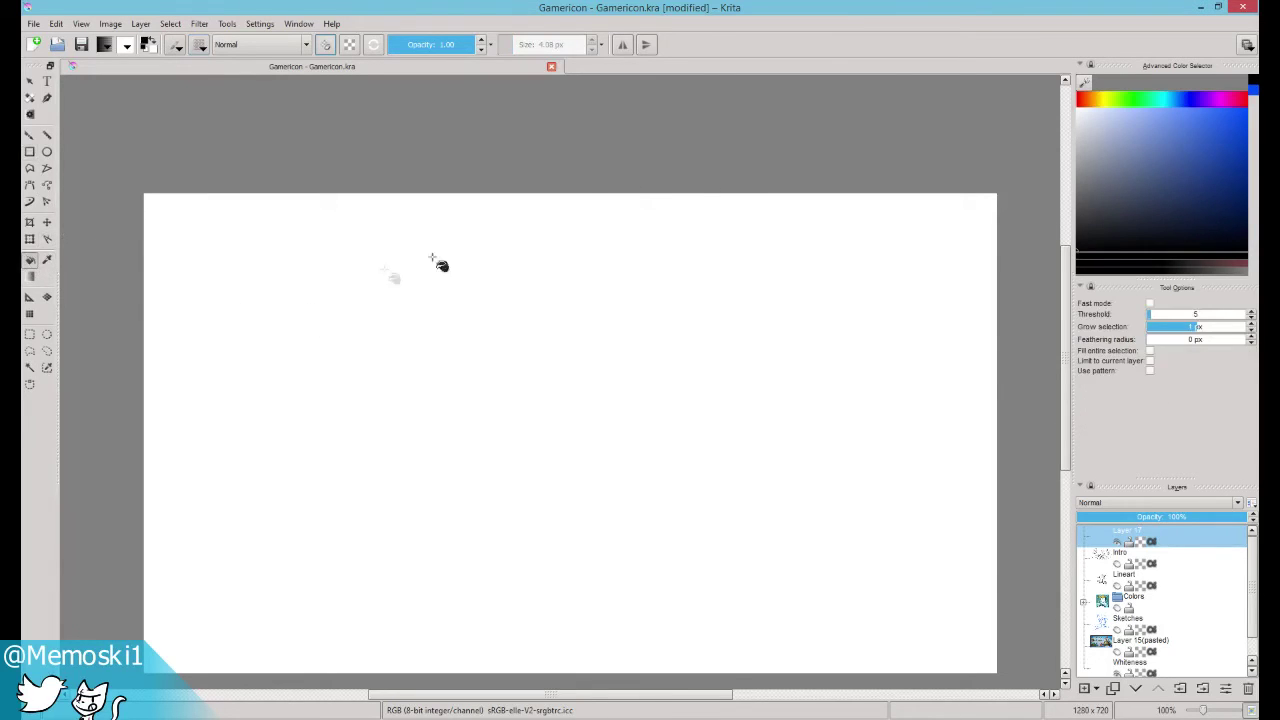
pyautogui.click(555, 325)
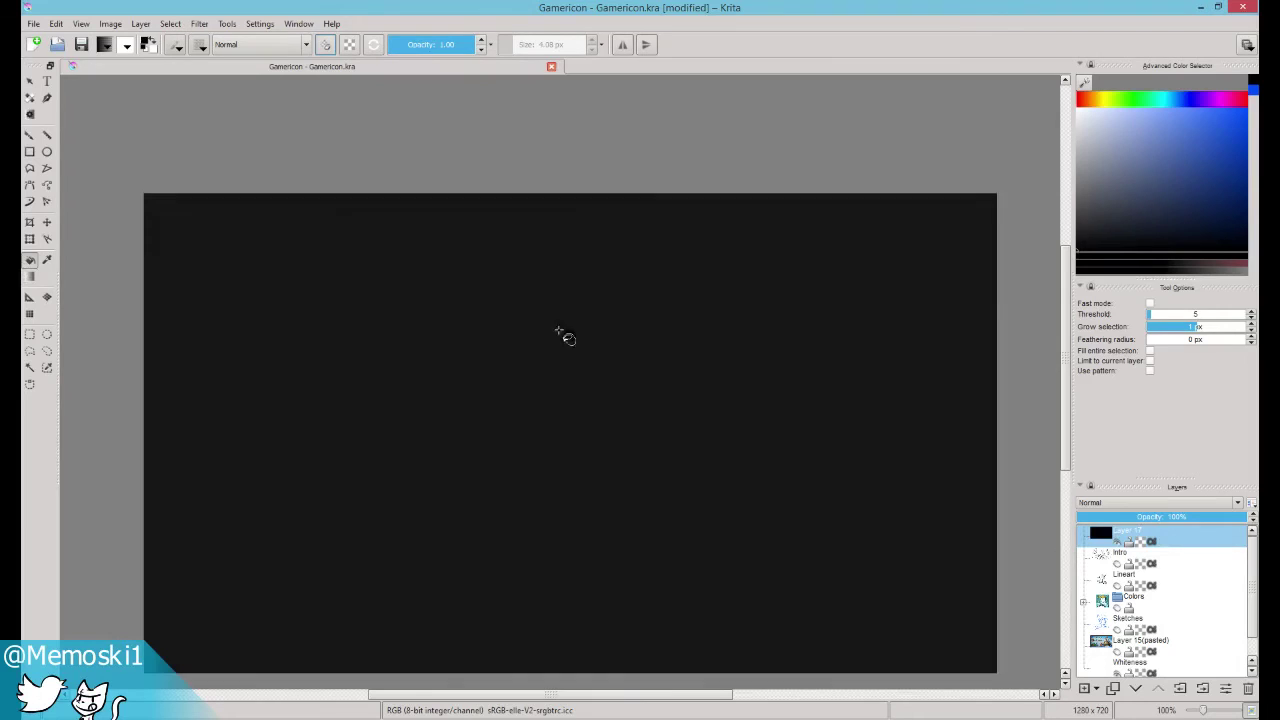
pyautogui.hotkey('ctrl', 'z')
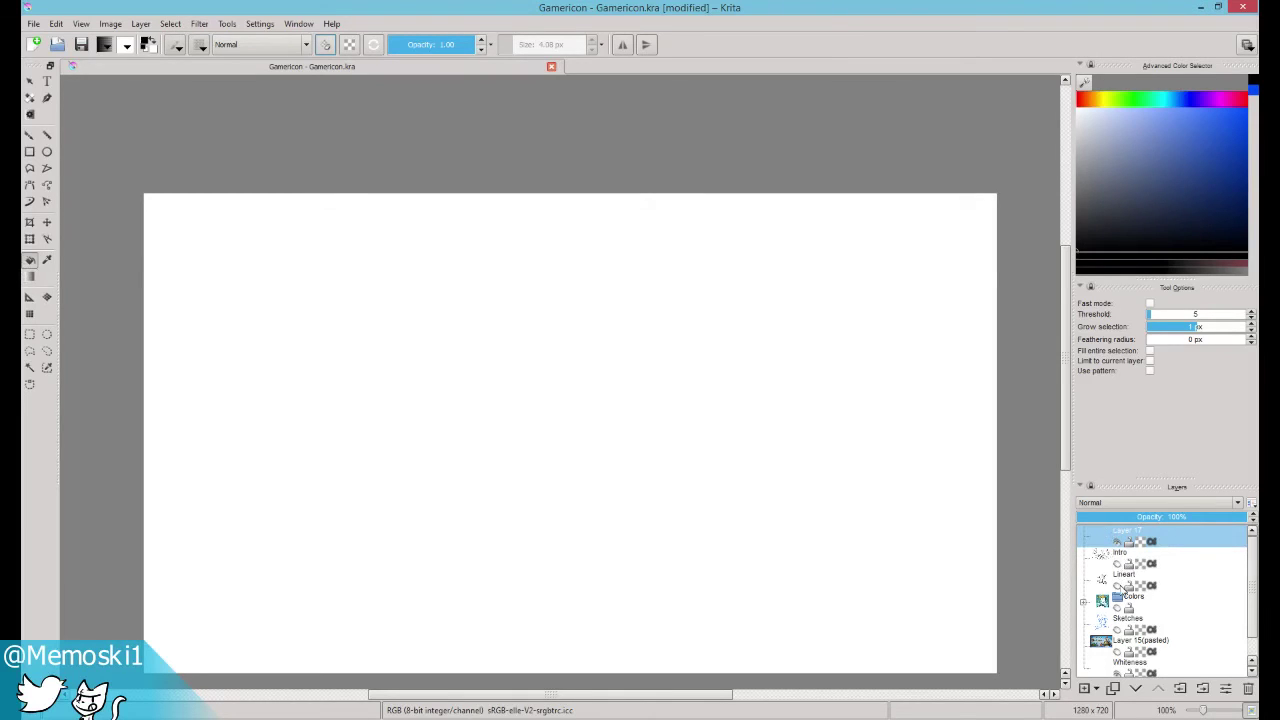
# Step: Show the Lineart layer and try to fill the character's head with bright blue on the Colors group
pyautogui.click(1190, 603)
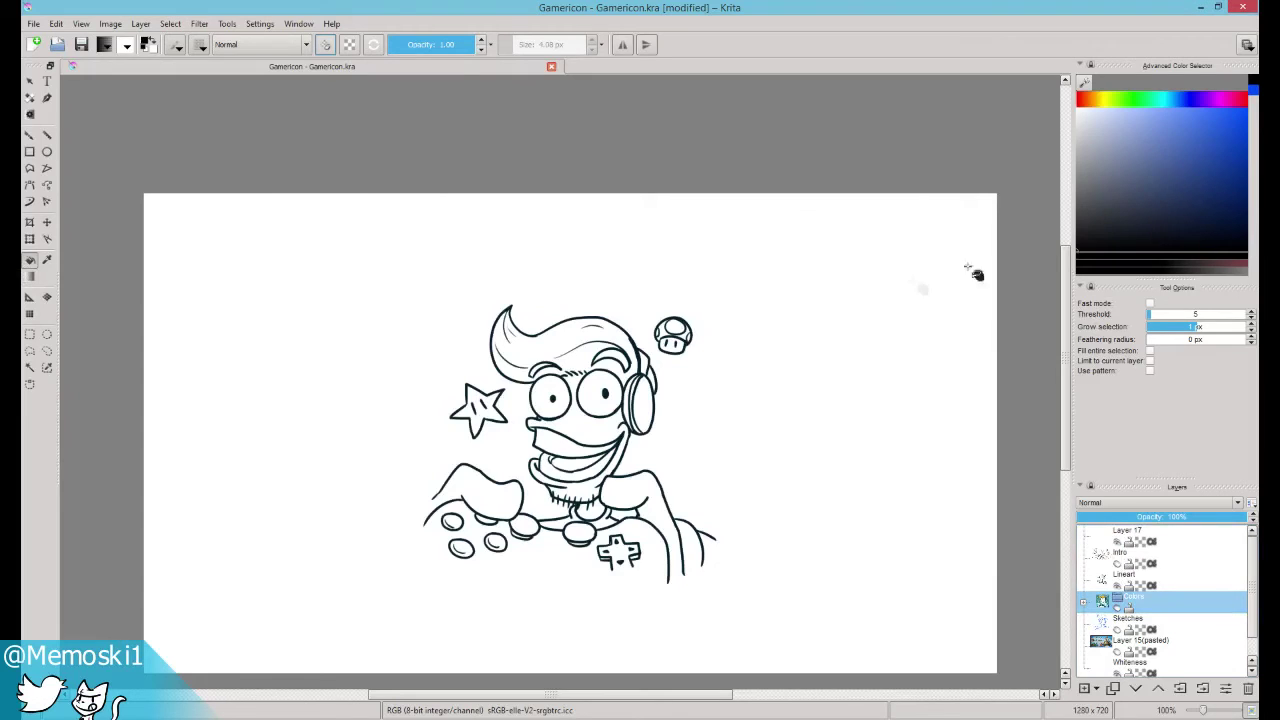
pyautogui.click(1245, 110)
pyautogui.click(572, 344)
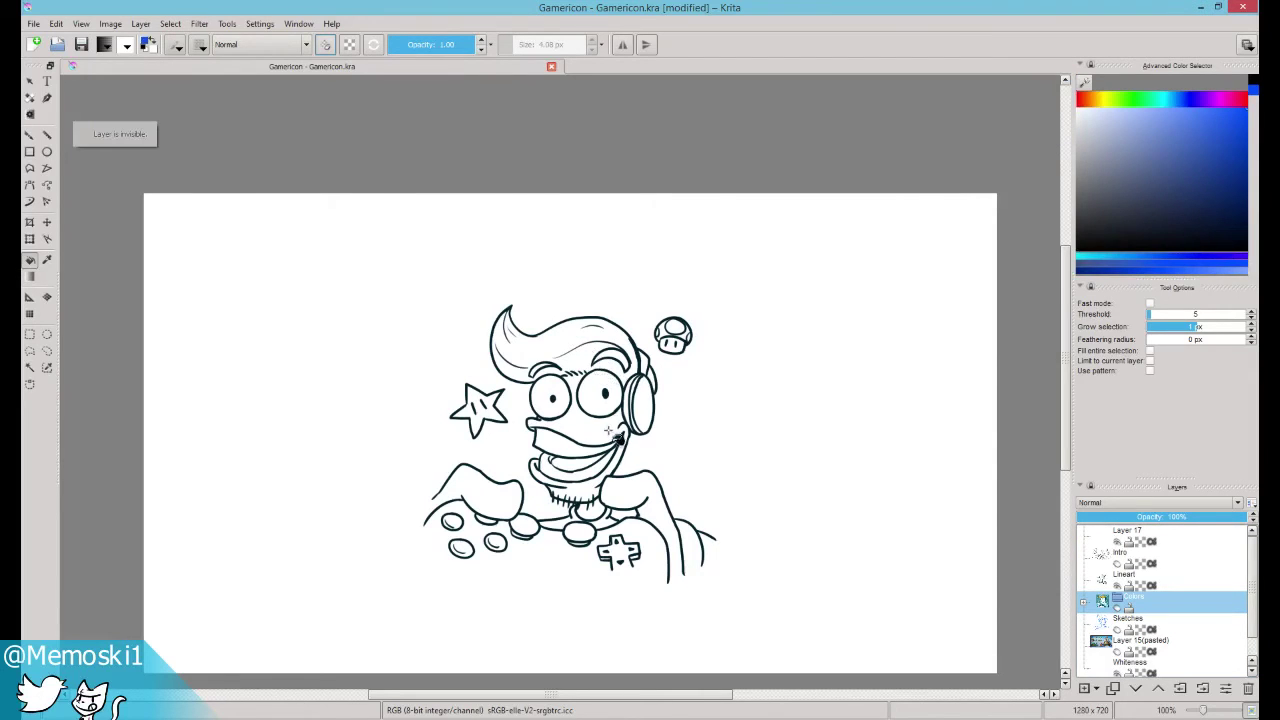
# Step: Add a new paint layer directly above the Sketches layer
pyautogui.click(1200, 628)
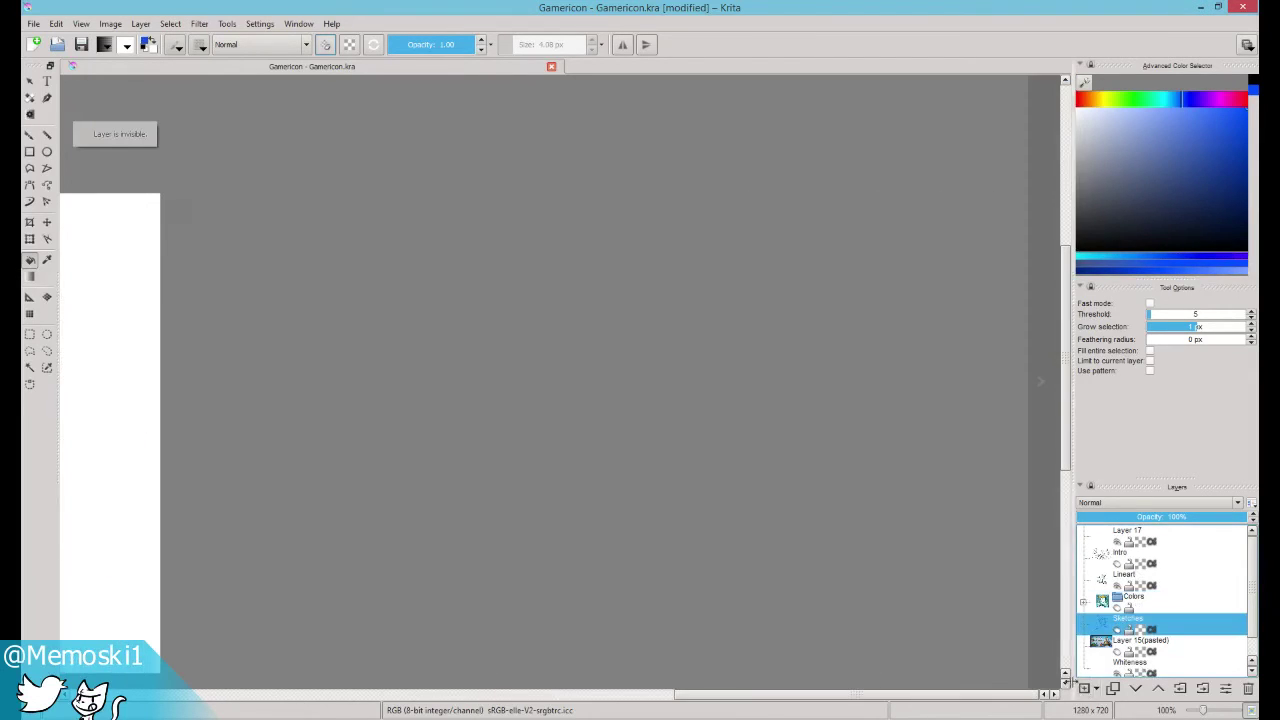
pyautogui.click(1085, 690)
pyautogui.hscroll(-15, 369, 471)
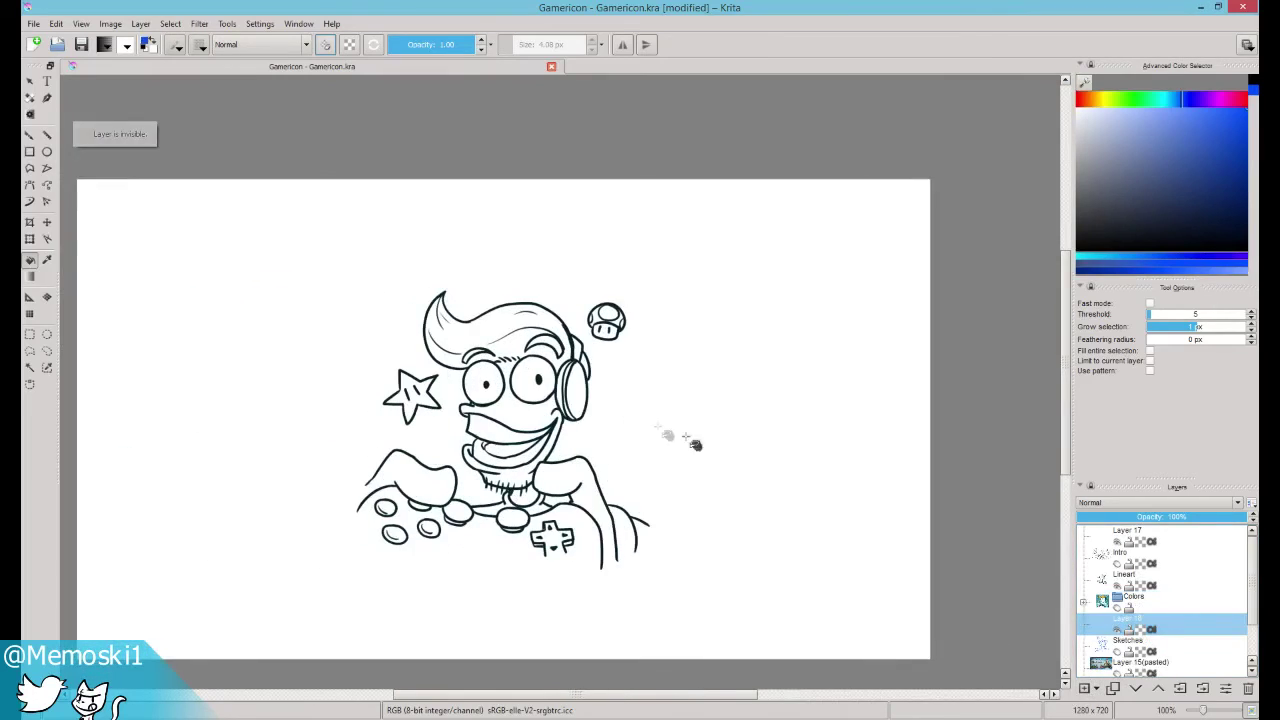
# Step: Fill the character's cheek area with blue on the new layer, and undo the fill
pyautogui.press('Tab')
pyautogui.press('Tab')
pyautogui.press('+')
pyautogui.press('+')
pyautogui.press('+')
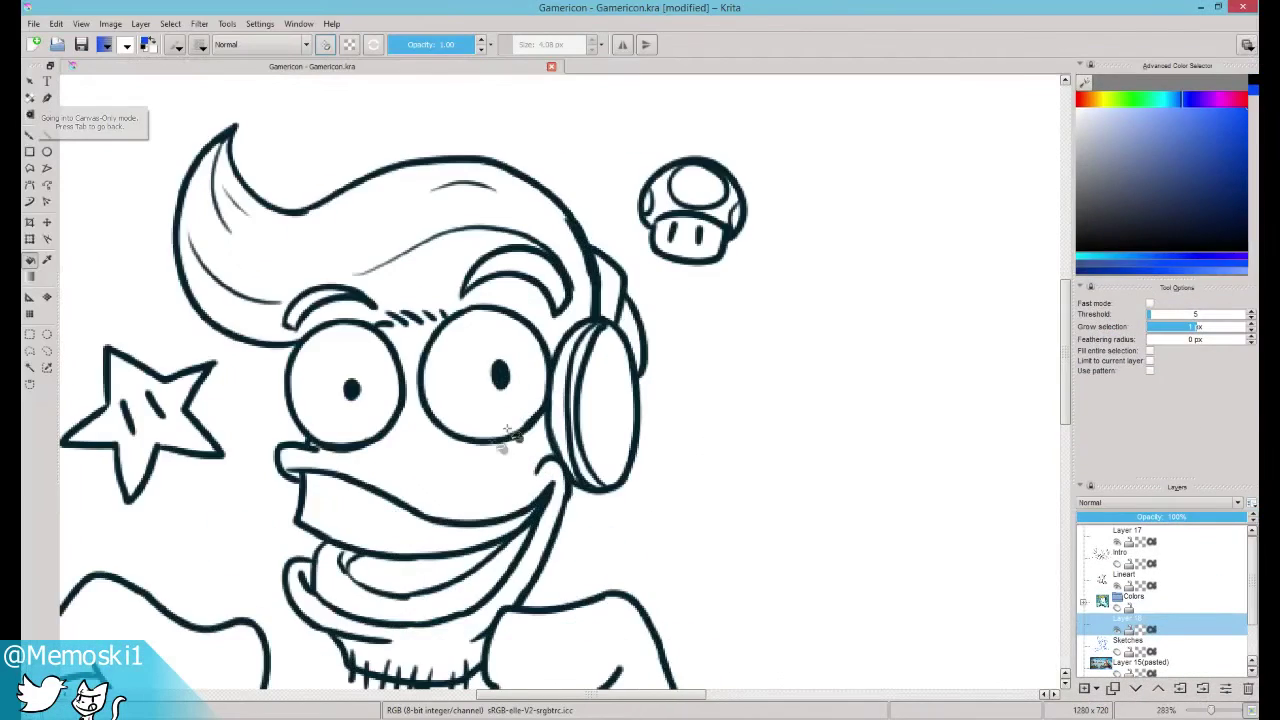
pyautogui.click(497, 466)
pyautogui.press('-')
pyautogui.scroll(-4, 505, 475)
pyautogui.scroll(2, 505, 470)
pyautogui.hotkey('ctrl', 'z')
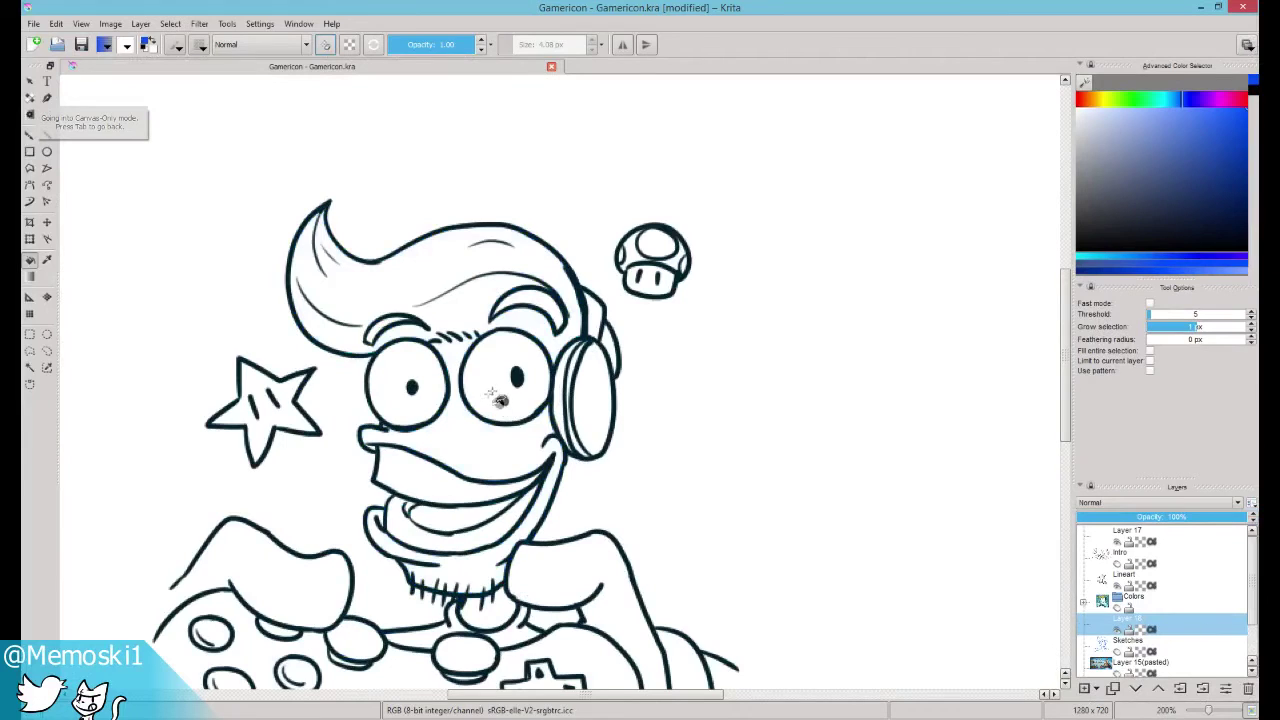
# Step: Fill the whites of both eyes with blue using the Fill tool, and undo both fills
pyautogui.click(505, 405)
pyautogui.click(420, 370)
pyautogui.press('-')
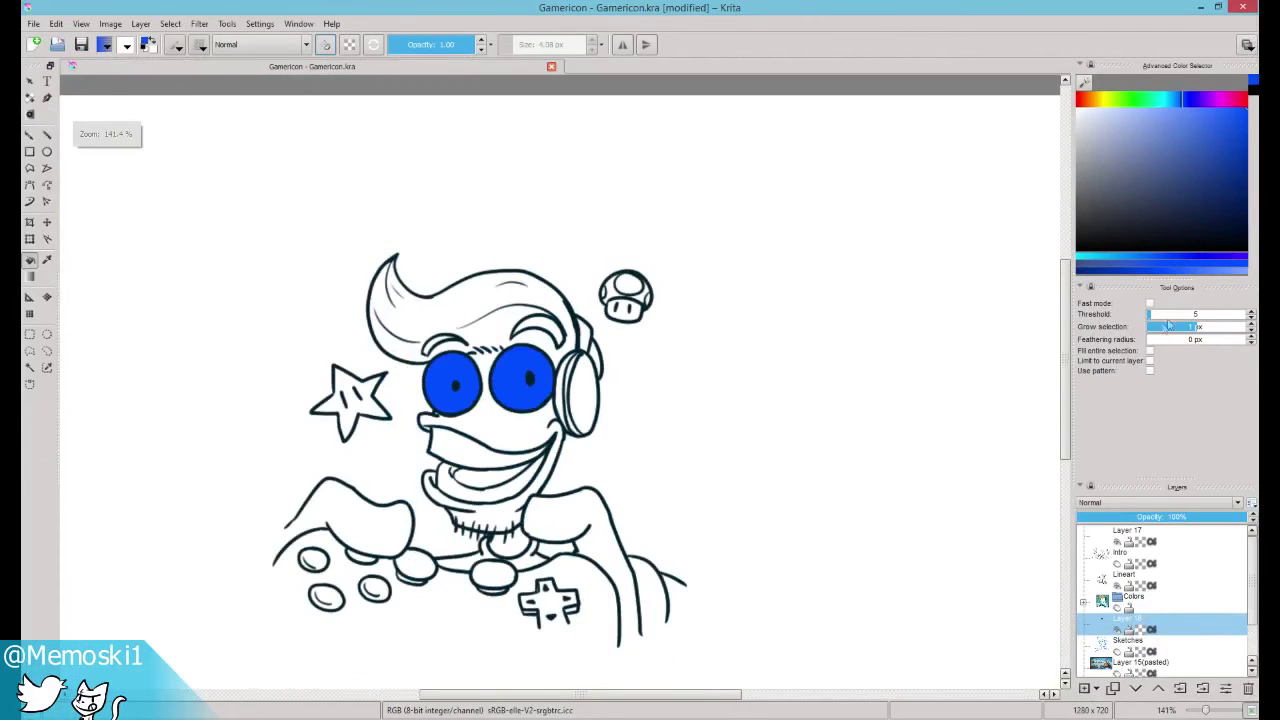
pyautogui.hotkey('ctrl', 'z')
pyautogui.hotkey('ctrl', 'z')
# Step: Fill the outer face of the headphone ear cup with blue, and undo the fill
pyautogui.press('+')
pyautogui.press('+')
pyautogui.click(598, 406)
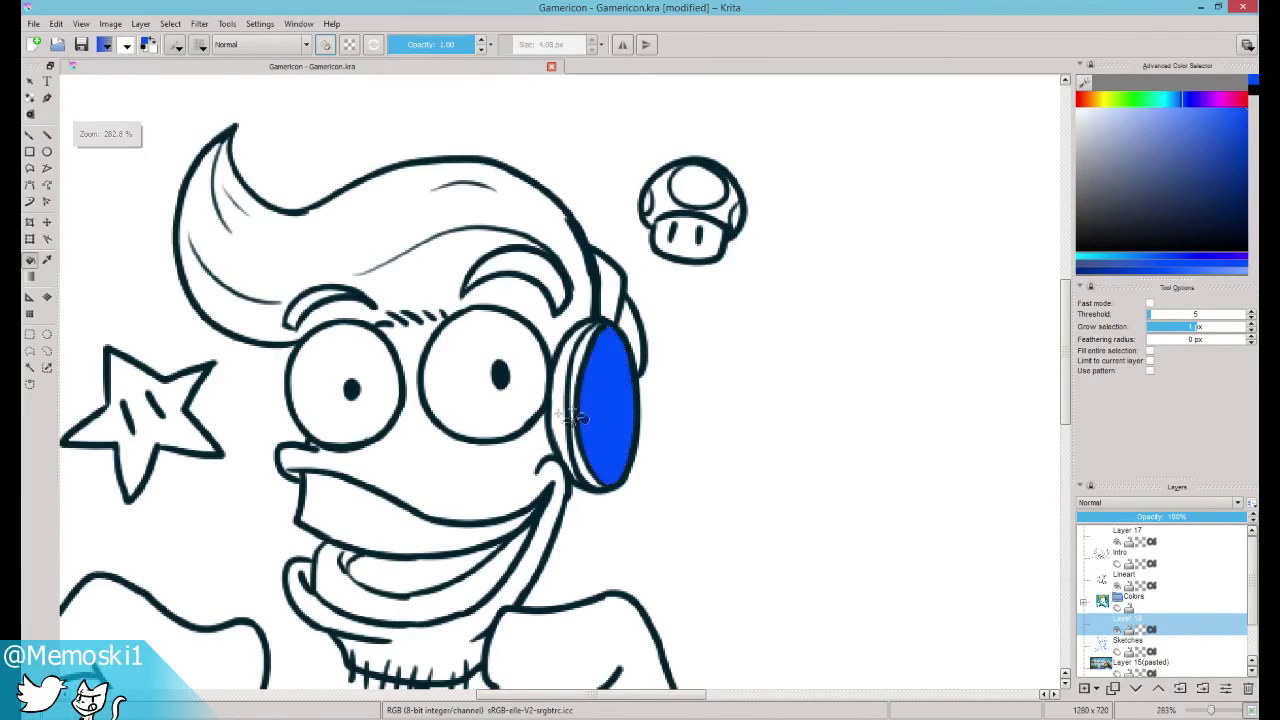
pyautogui.press('1')
pyautogui.hotkey('ctrl', 'z')
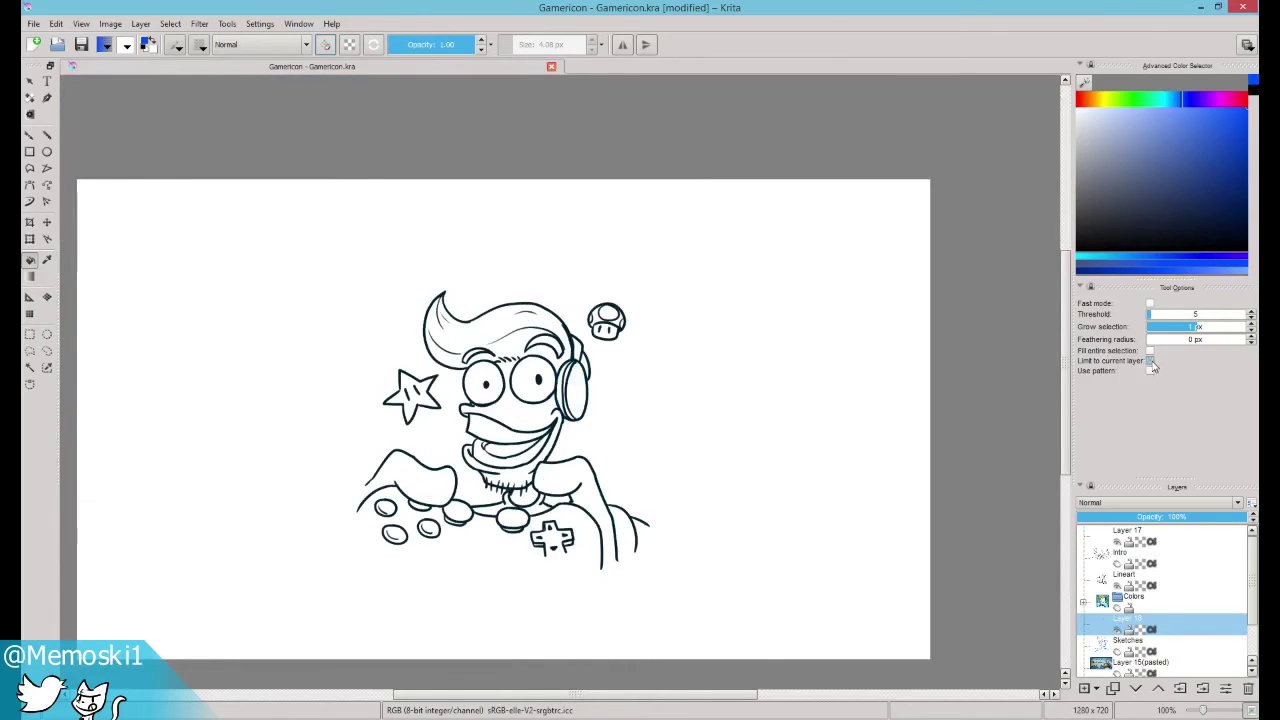
# Step: Limit the Fill tool to the current layer, fill from the character's face with blue, and undo the fill
pyautogui.click(1150, 361)
pyautogui.click(546, 452)
pyautogui.press('+')
pyautogui.press('+')
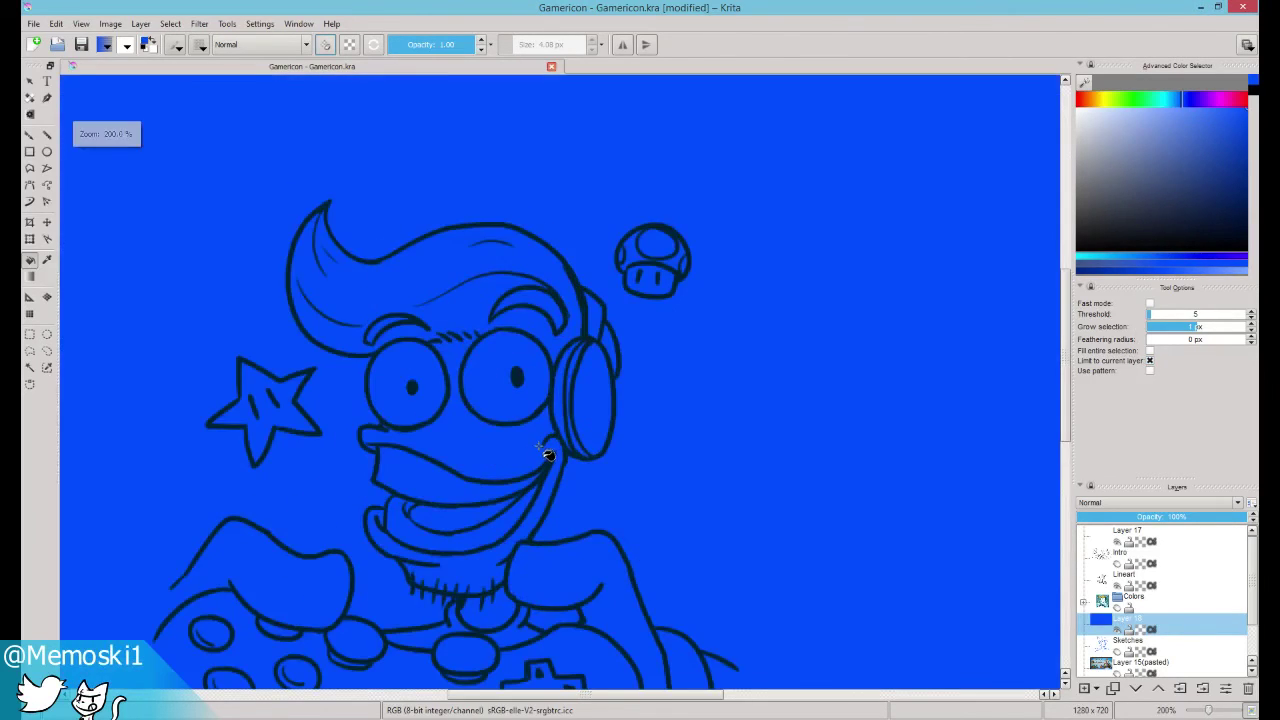
pyautogui.press('-')
pyautogui.press('-')
pyautogui.press('+')
pyautogui.press('+')
pyautogui.hotkey('ctrl', 'z')
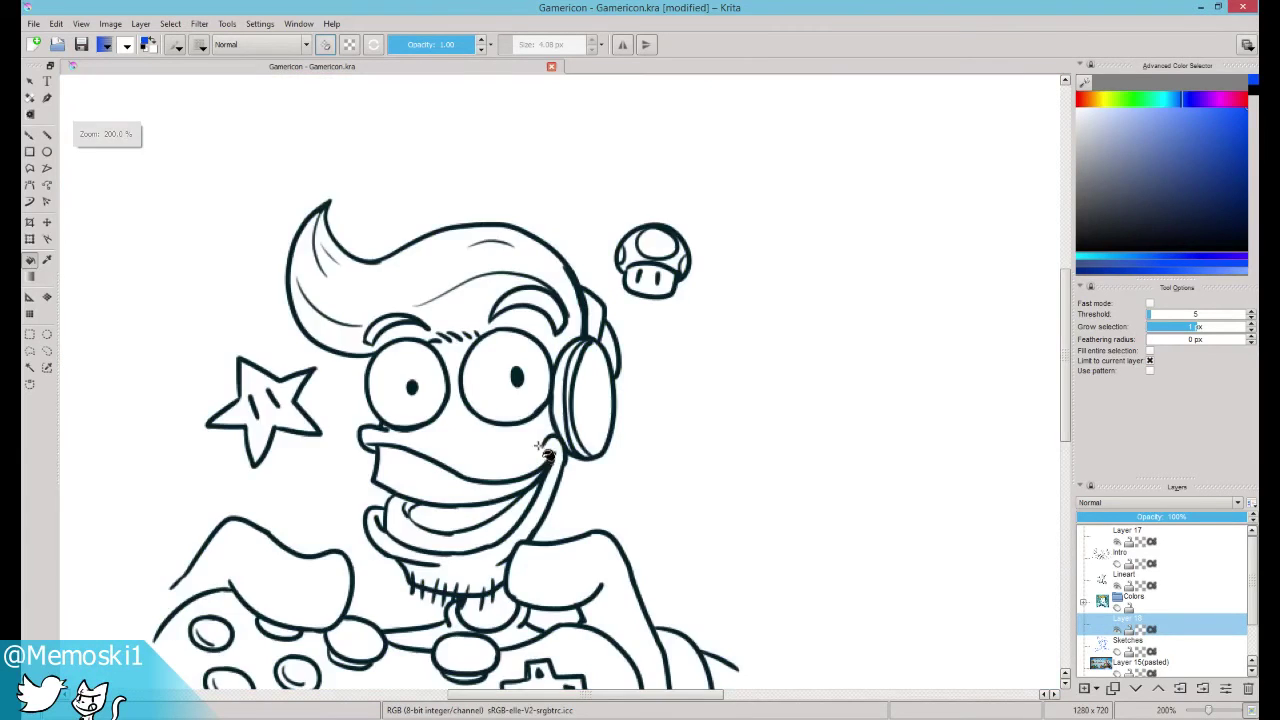
pyautogui.press('-')
pyautogui.press('-')
pyautogui.press('+')
pyautogui.moveTo(475, 409); pyautogui.dragTo(546, 446)
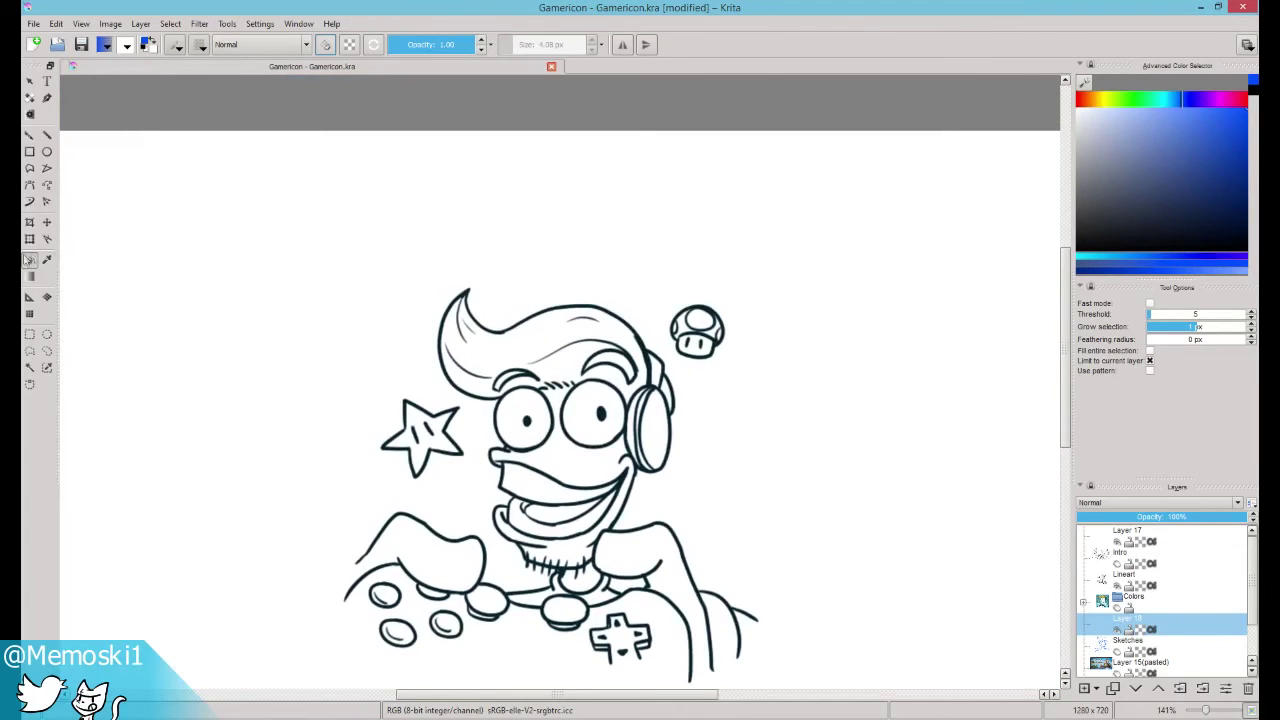
pyautogui.moveTo(510, 361); pyautogui.dragTo(463, 289)
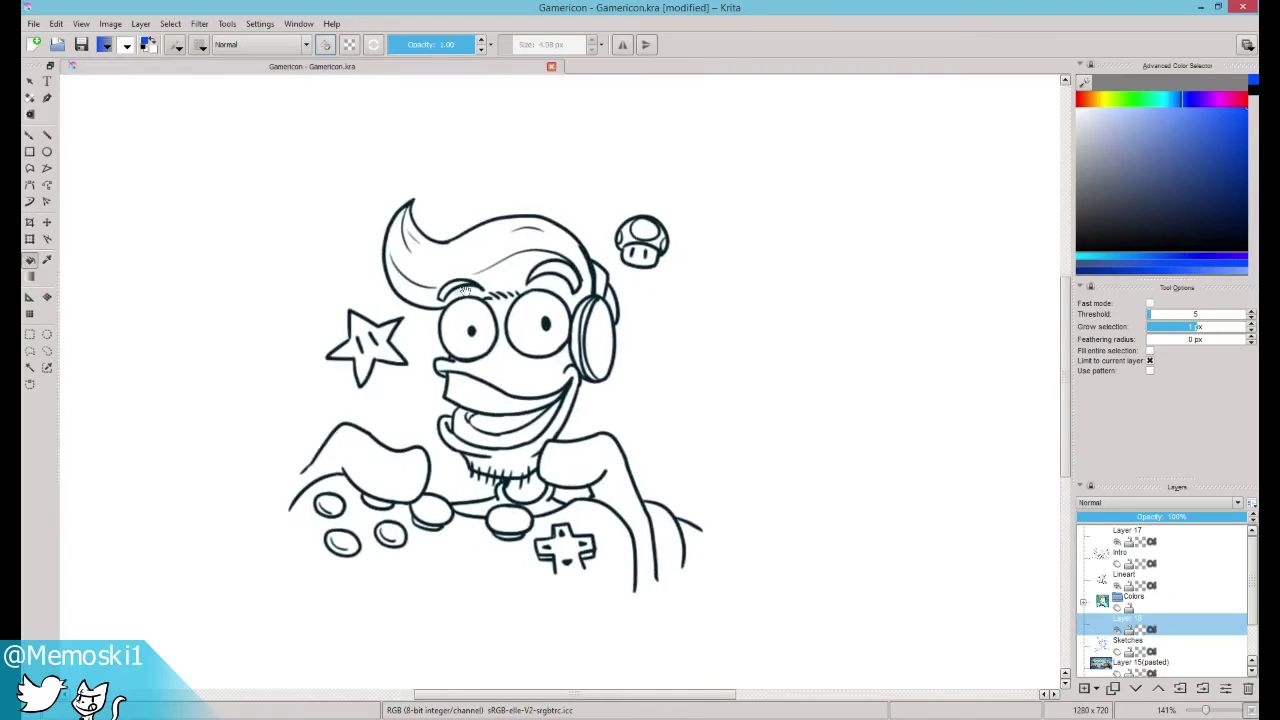
pyautogui.press('-')
pyautogui.press('-')
pyautogui.press('+')
pyautogui.press('+')
pyautogui.press('-')
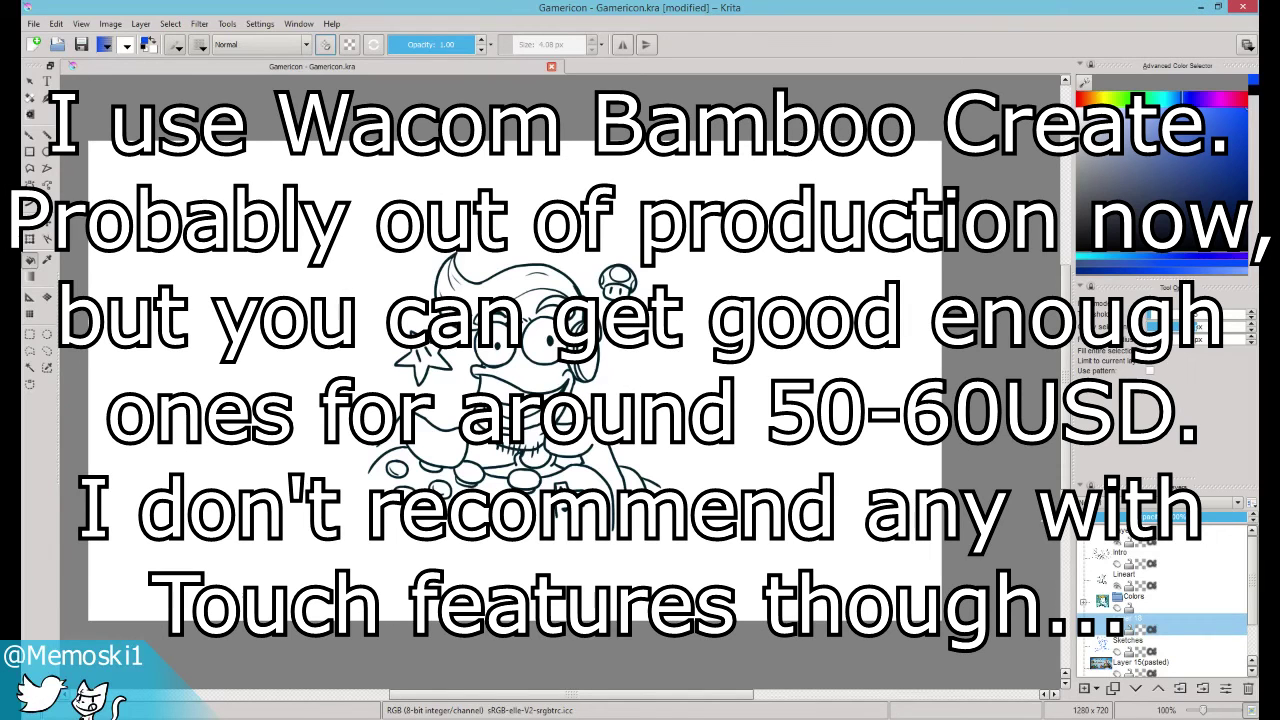
# Step: Switch to the Freehand Brush, draw a short curved blue test stroke beside the character, and undo it
pyautogui.click(30, 134)
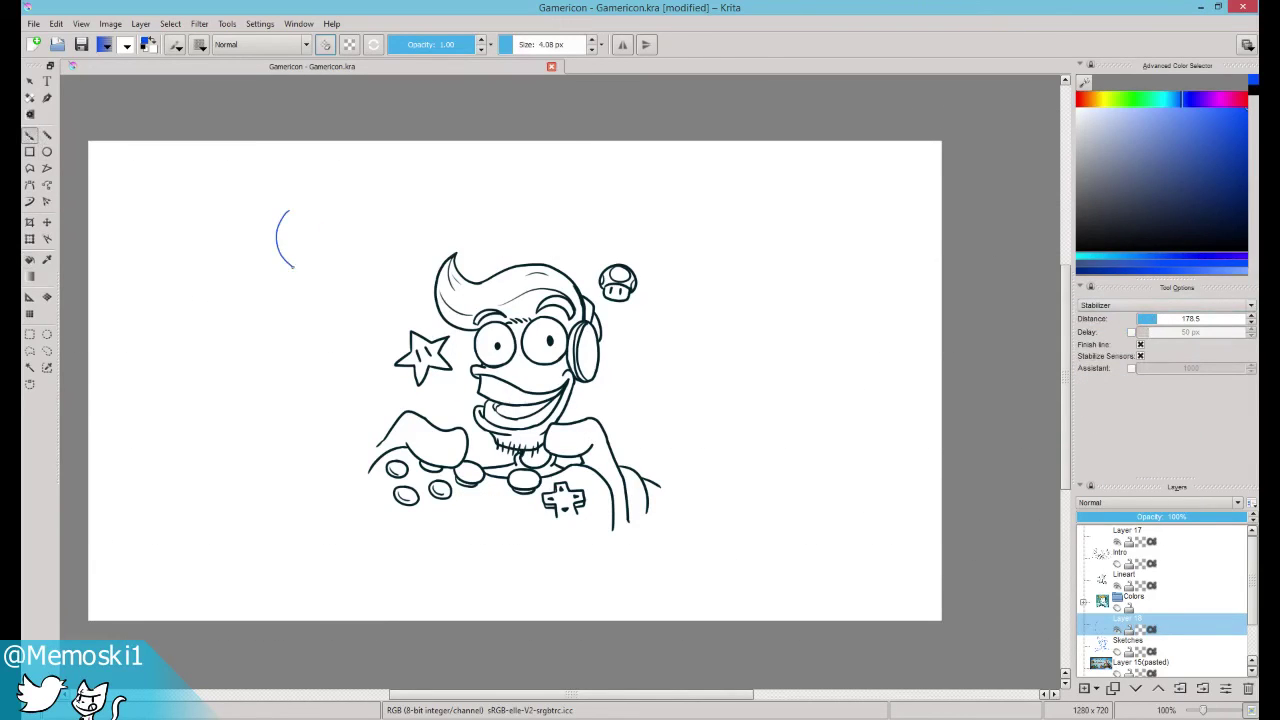
pyautogui.hotkey('ctrl', 'z')
pyautogui.press('+')
# Step: Hide the Lineart layer and show the Sketches layer
pyautogui.click(1119, 586)
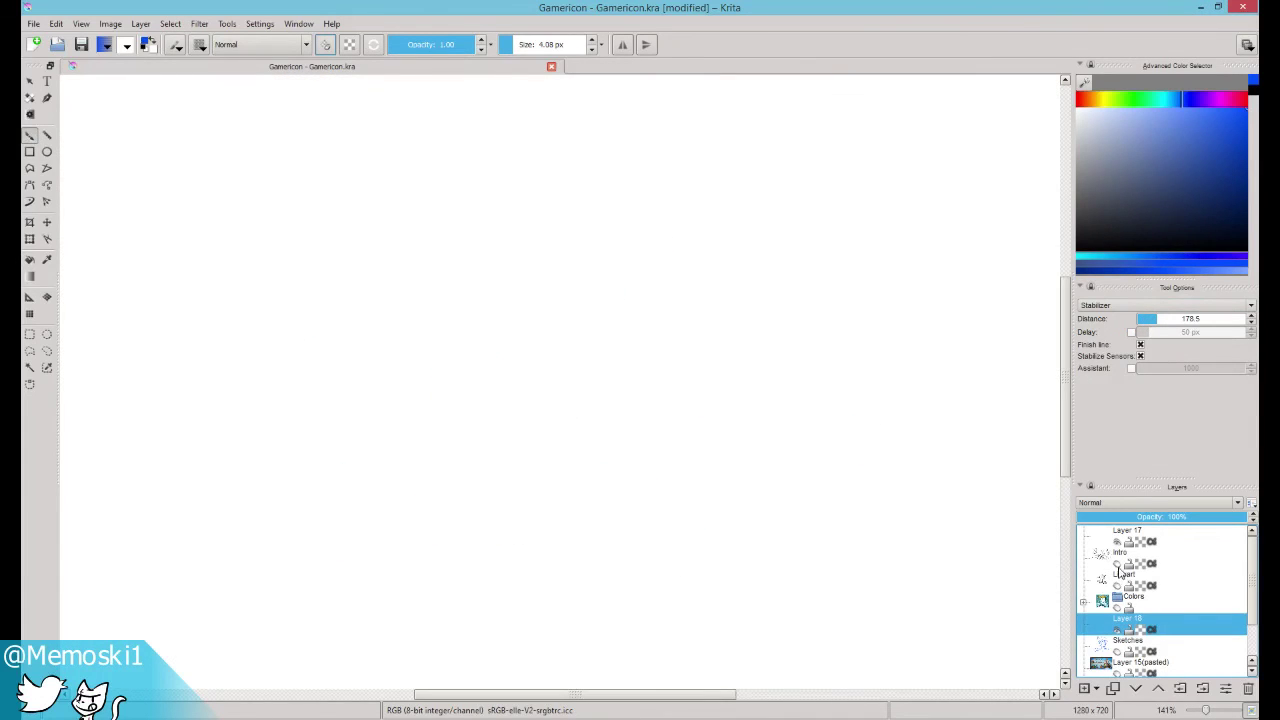
pyautogui.click(1118, 565)
pyautogui.click(1118, 565)
pyautogui.press('-')
pyautogui.press('-')
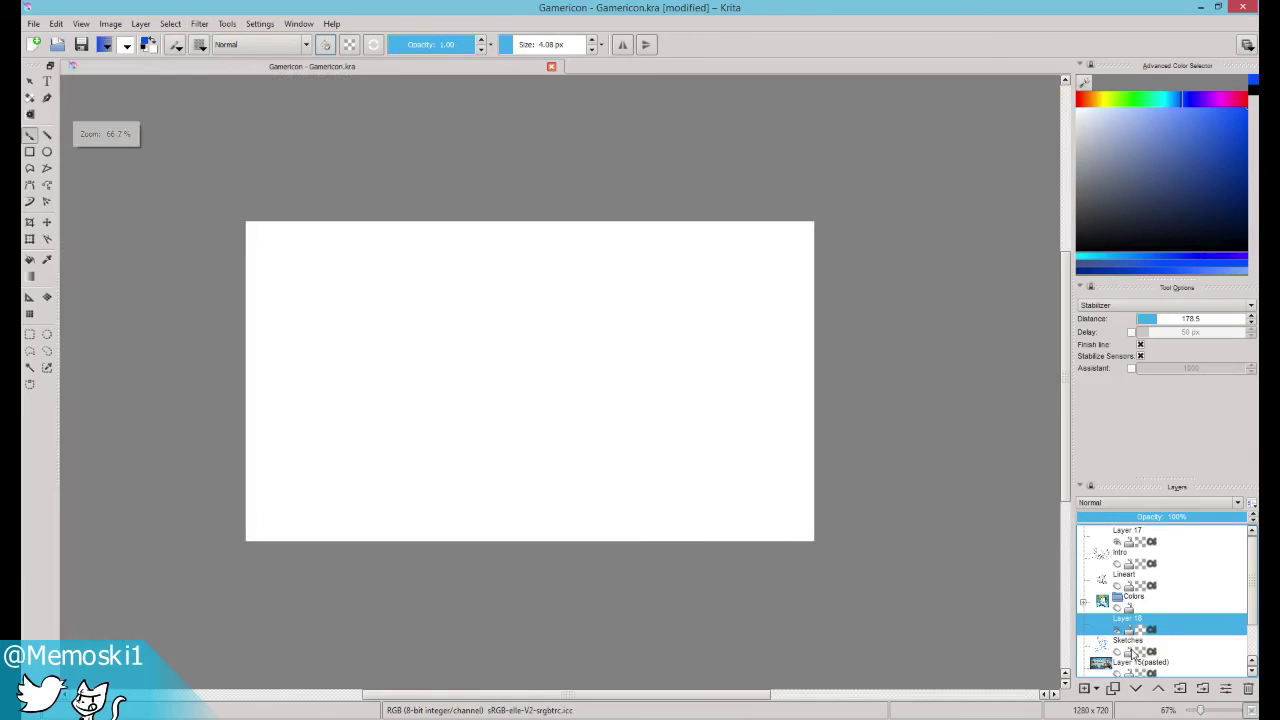
pyautogui.click(1117, 652)
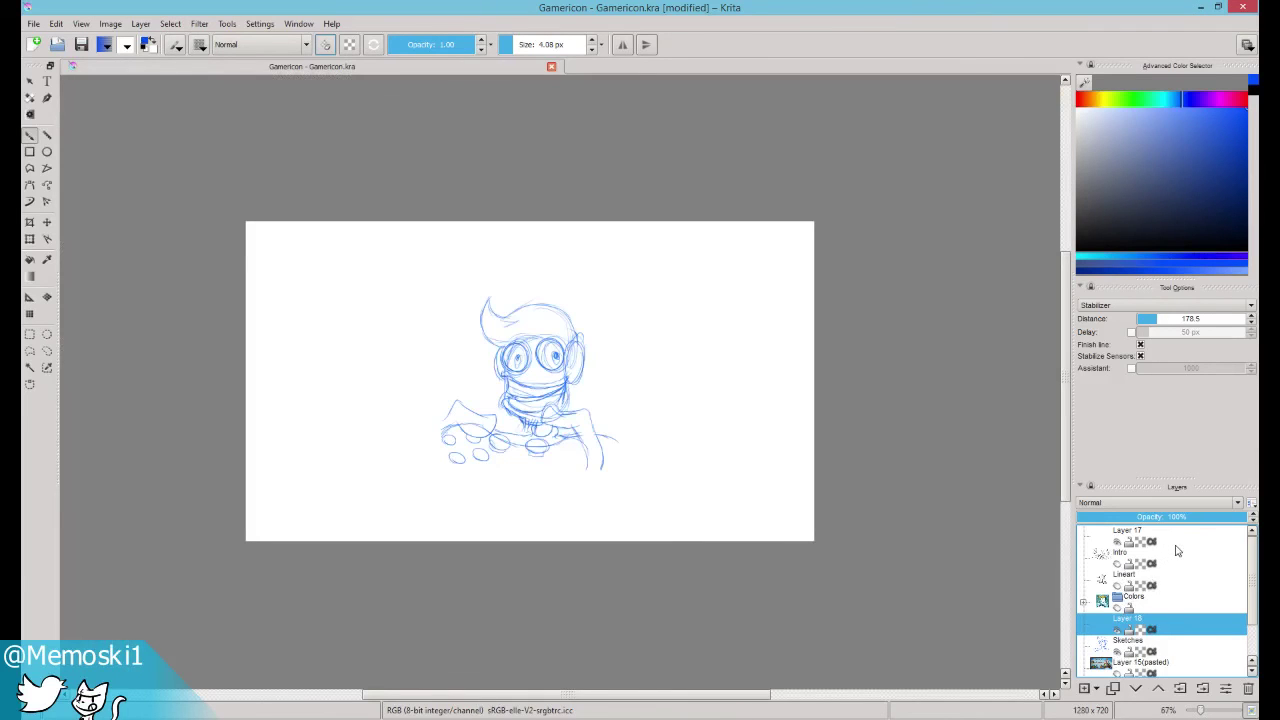
# Step: Select Layer 17 and set the brush color to black for tracing the sketch
pyautogui.click(1176, 546)
pyautogui.press('+')
pyautogui.press('+')
pyautogui.moveTo(1176, 228); pyautogui.dragTo(1172, 252)
pyautogui.press('+')
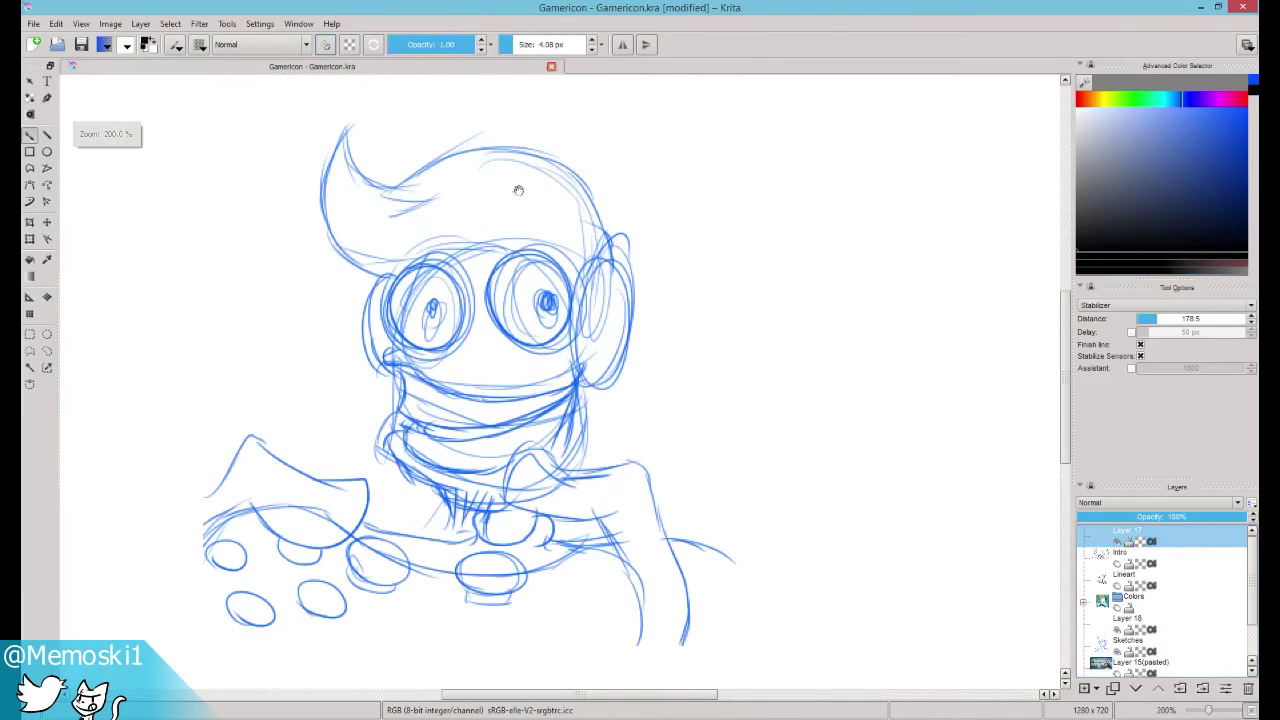
pyautogui.moveTo(519, 190); pyautogui.dragTo(595, 290)
pyautogui.press('+')
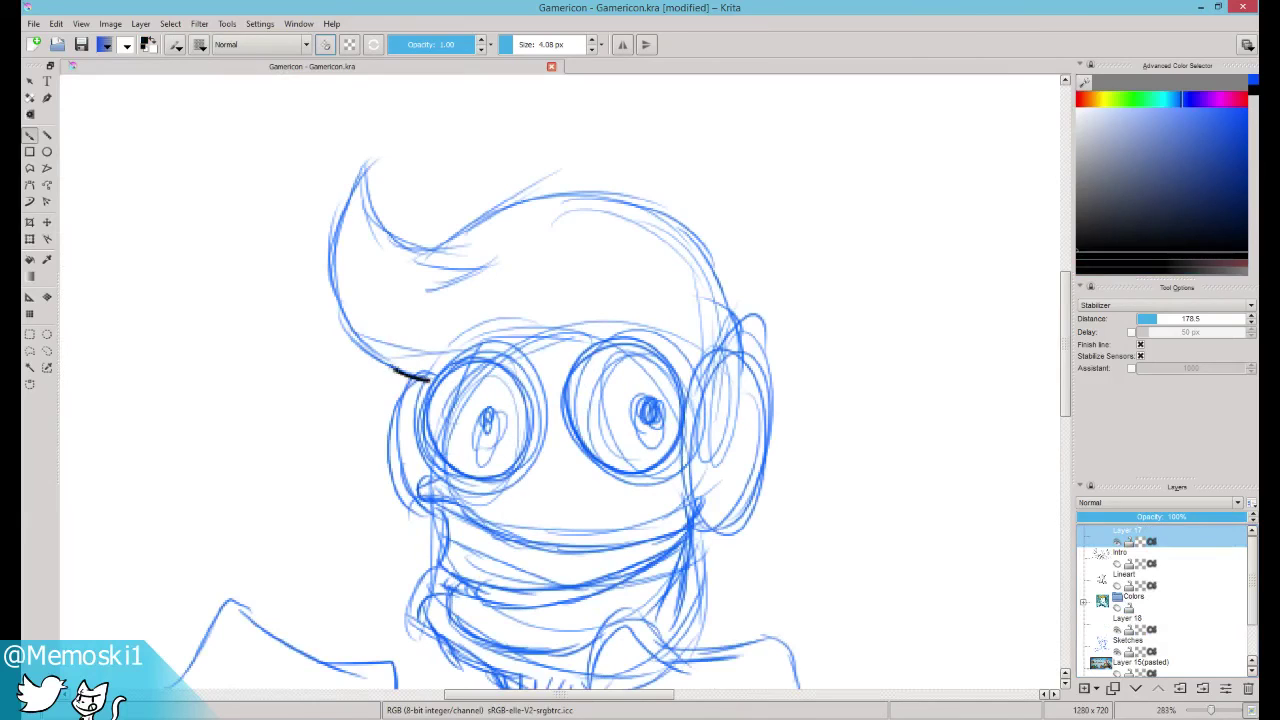
# Step: Trace the outer edge and front curl of the sketched hair in black with the Freehand Brush, undoing the misplaced strokes
pyautogui.moveTo(393, 368)
pyautogui.mouseDown()
pyautogui.moveTo(349, 257)
pyautogui.moveTo(368, 190)
pyautogui.moveTo(359, 178)
pyautogui.mouseUp()
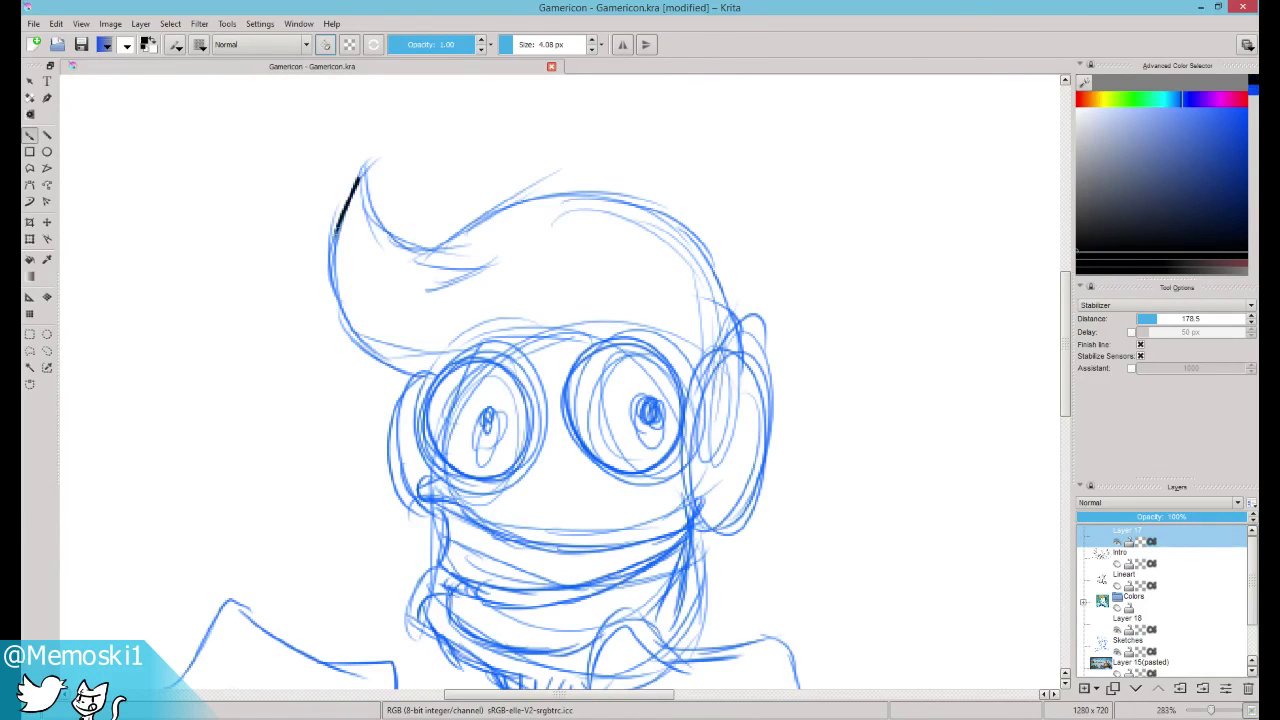
pyautogui.moveTo(336, 230)
pyautogui.mouseDown()
pyautogui.moveTo(332, 276)
pyautogui.moveTo(350, 330)
pyautogui.mouseUp()
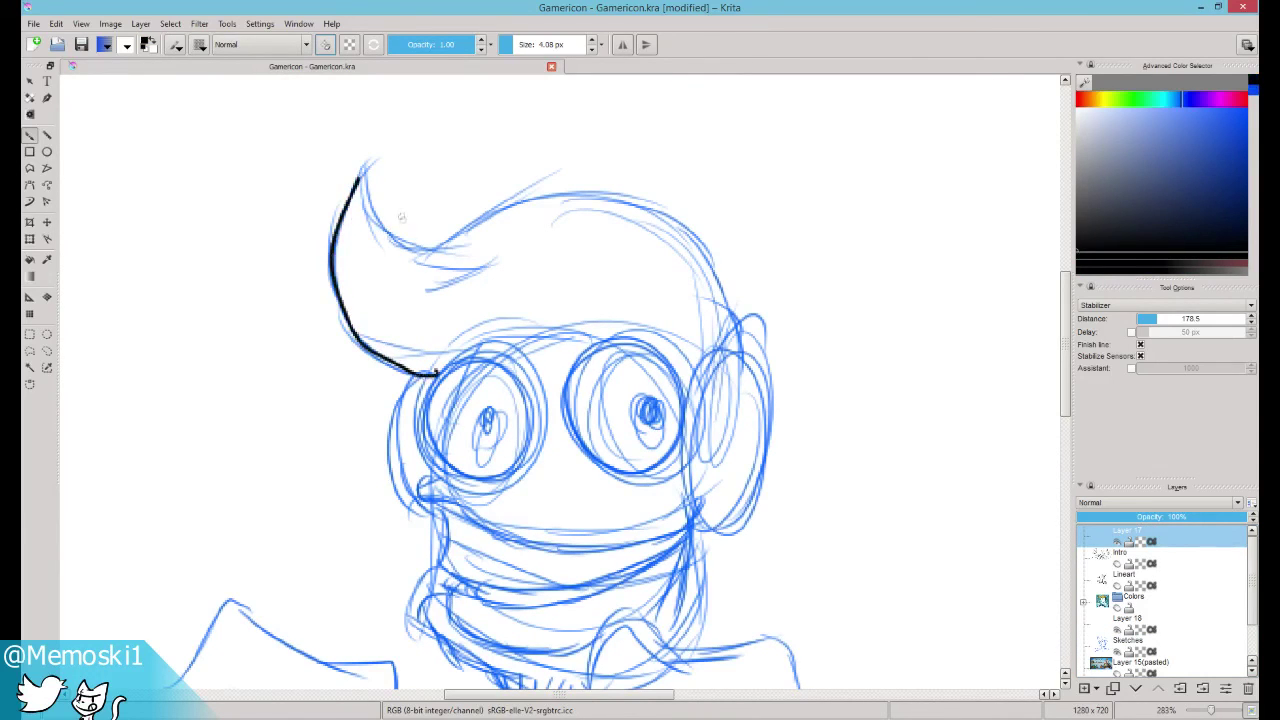
pyautogui.moveTo(388, 226)
pyautogui.mouseDown()
pyautogui.moveTo(436, 253)
pyautogui.moveTo(622, 214)
pyautogui.mouseUp()
pyautogui.hotkey('ctrl', 'z')
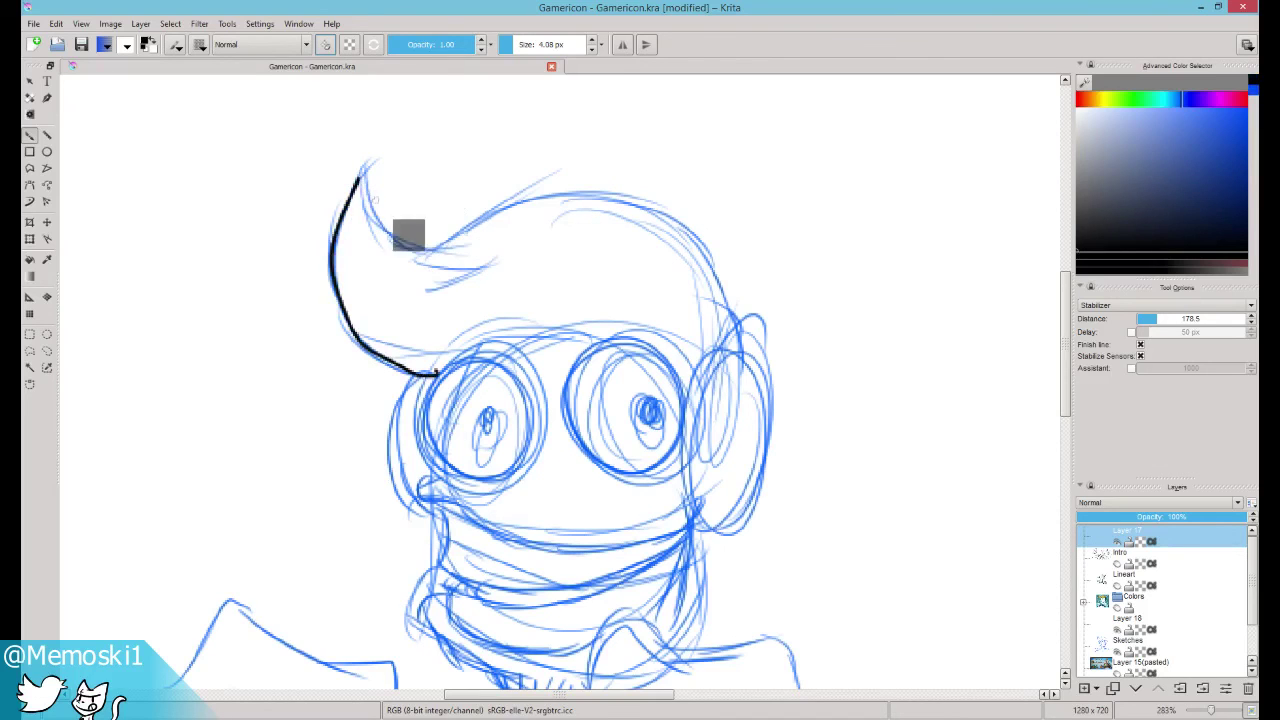
pyautogui.moveTo(359, 180)
pyautogui.mouseDown()
pyautogui.moveTo(422, 242)
pyautogui.moveTo(569, 207)
pyautogui.moveTo(671, 218)
pyautogui.moveTo(748, 269)
pyautogui.moveTo(722, 270)
pyautogui.moveTo(665, 211)
pyautogui.moveTo(569, 187)
pyautogui.moveTo(416, 232)
pyautogui.moveTo(361, 176)
pyautogui.moveTo(399, 235)
pyautogui.moveTo(432, 245)
pyautogui.moveTo(537, 210)
pyautogui.moveTo(650, 226)
pyautogui.moveTo(731, 282)
pyautogui.moveTo(760, 346)
pyautogui.mouseUp()
pyautogui.hotkey('ctrl', 'z')
pyautogui.hotkey('ctrl', 'z')
pyautogui.hotkey('ctrl', 'z')
# Step: Undo all the black tracing strokes on the character's hair
pyautogui.press('-')
pyautogui.press('-')
pyautogui.press('-')
pyautogui.press('-')
pyautogui.press('+')
pyautogui.press('+')
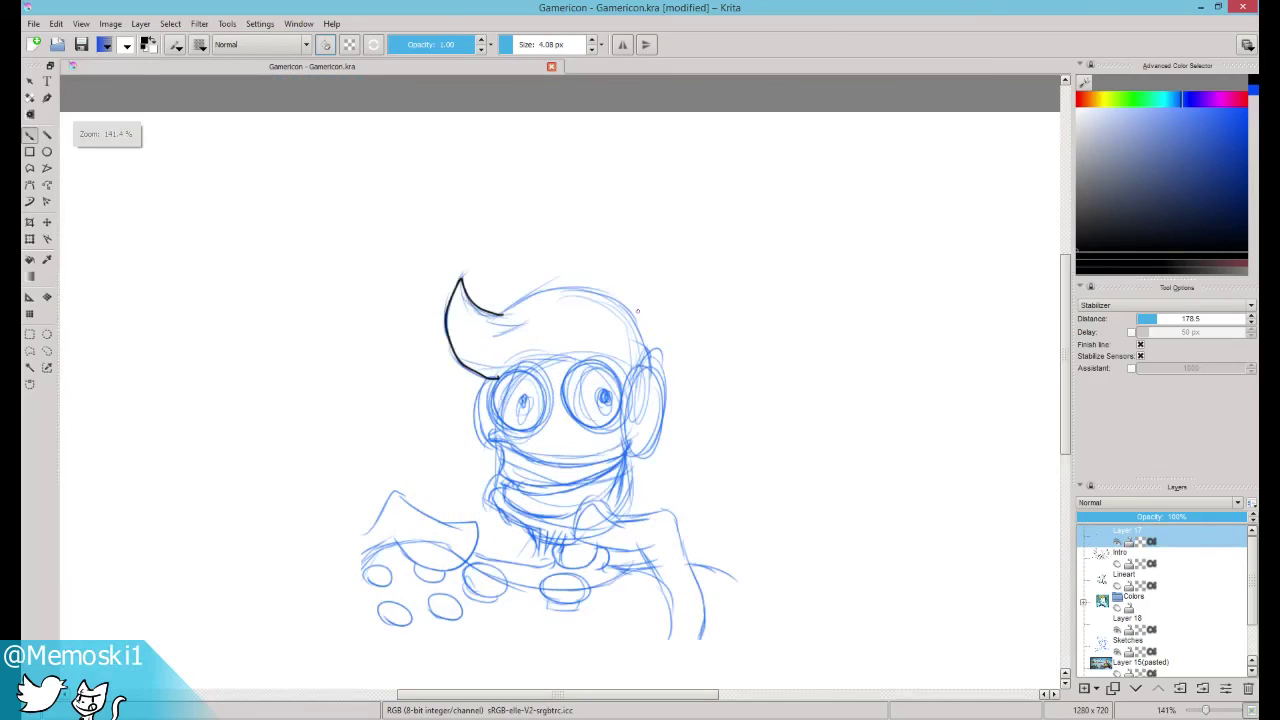
pyautogui.press('-')
pyautogui.press('+')
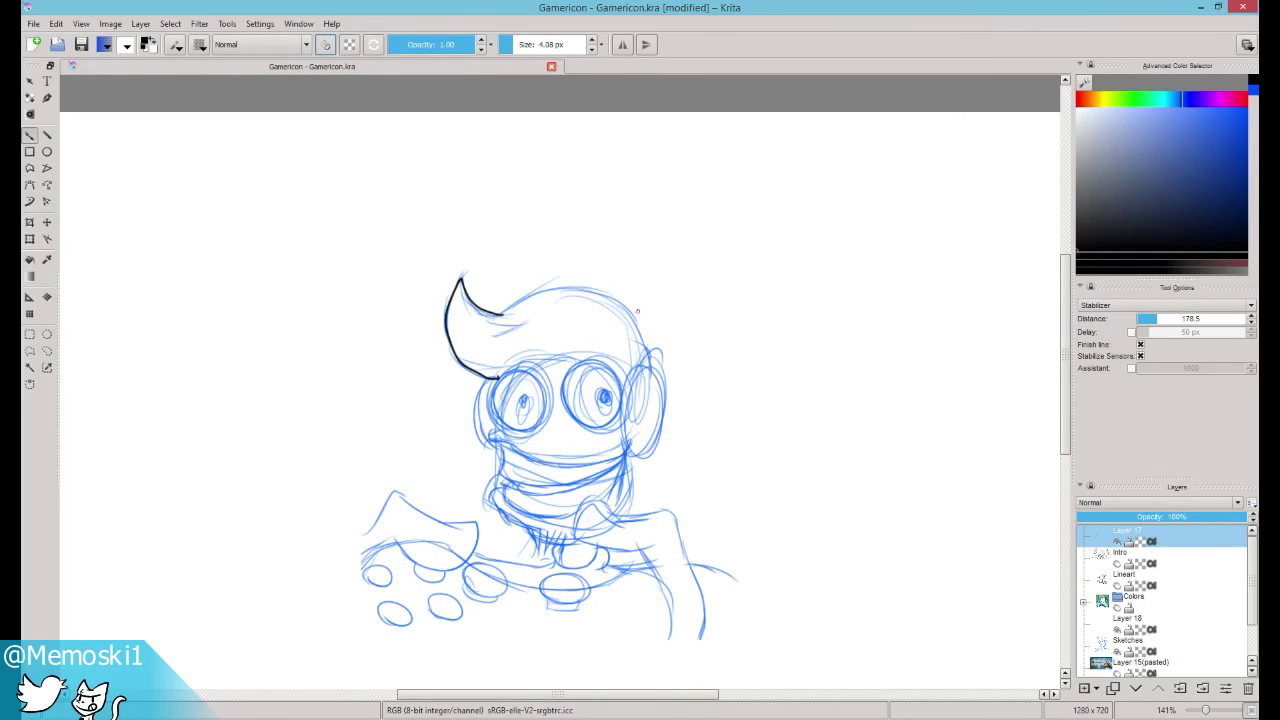
pyautogui.hotkey('ctrl', 'z')
pyautogui.hotkey('ctrl', 'a')
pyautogui.press('-')
pyautogui.press('-')
pyautogui.press('+')
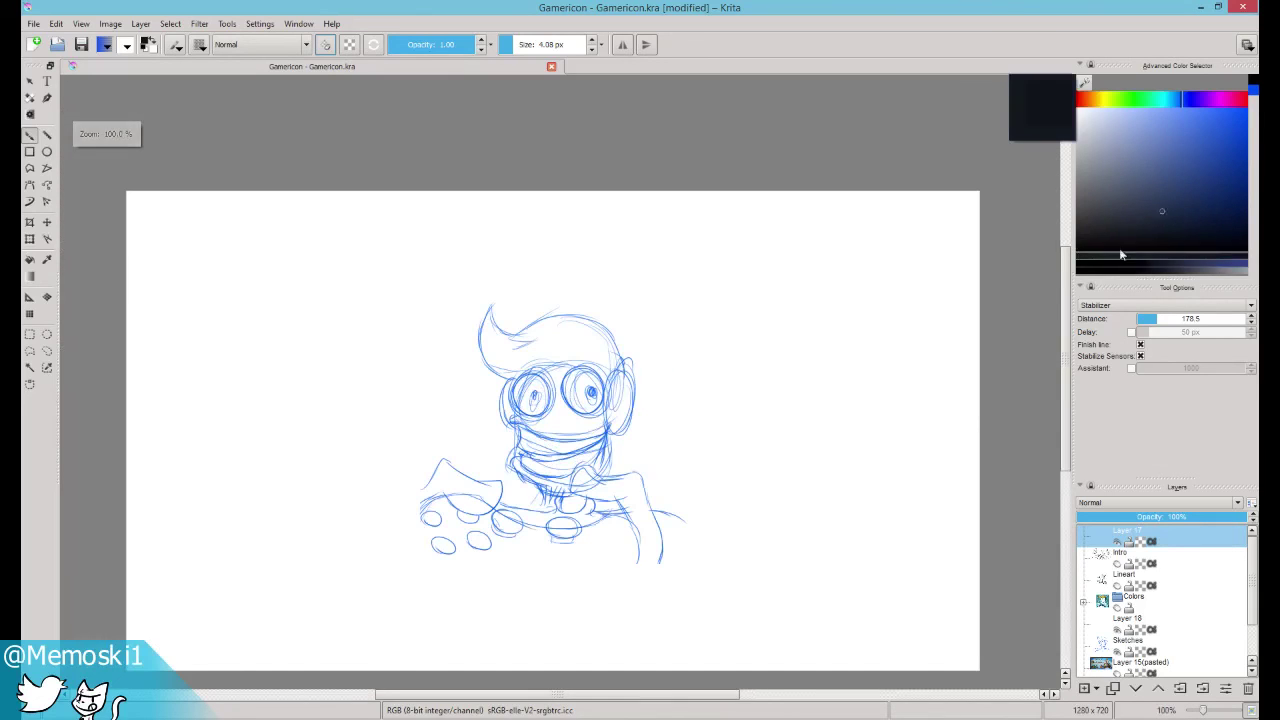
pyautogui.press('-')
pyautogui.press('+')
pyautogui.press('+')
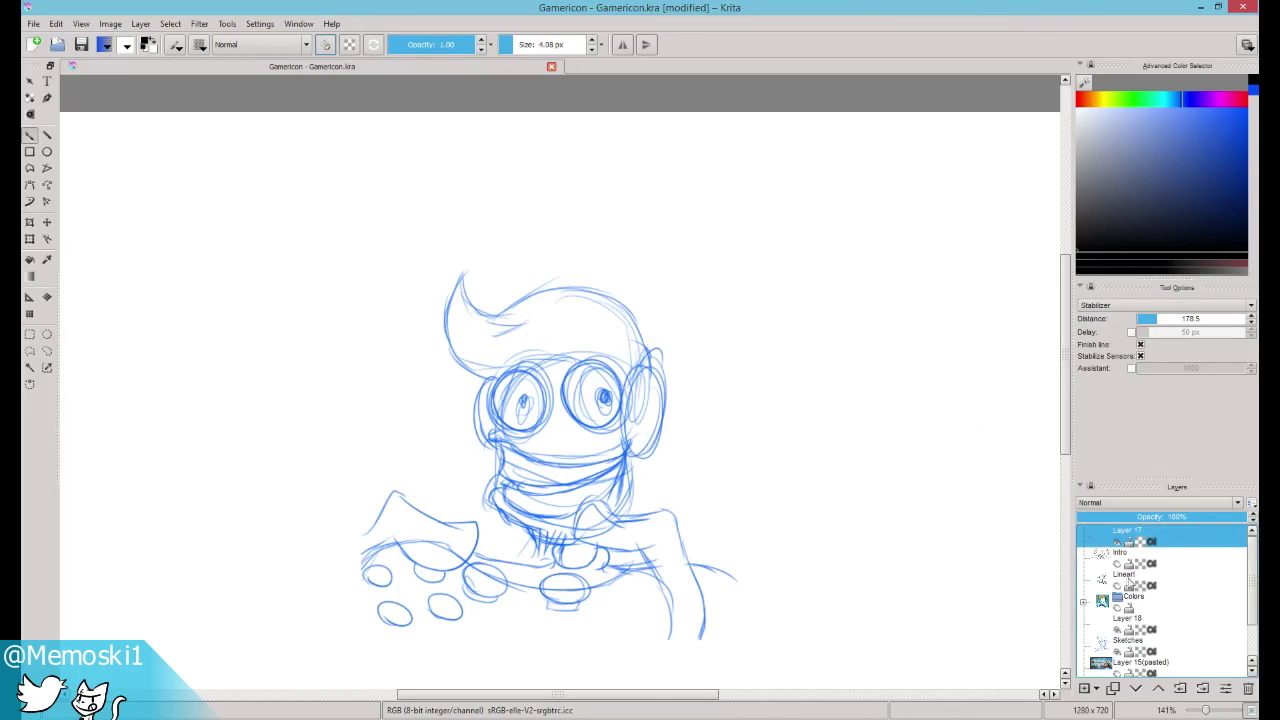
pyautogui.press('-')
pyautogui.press('-')
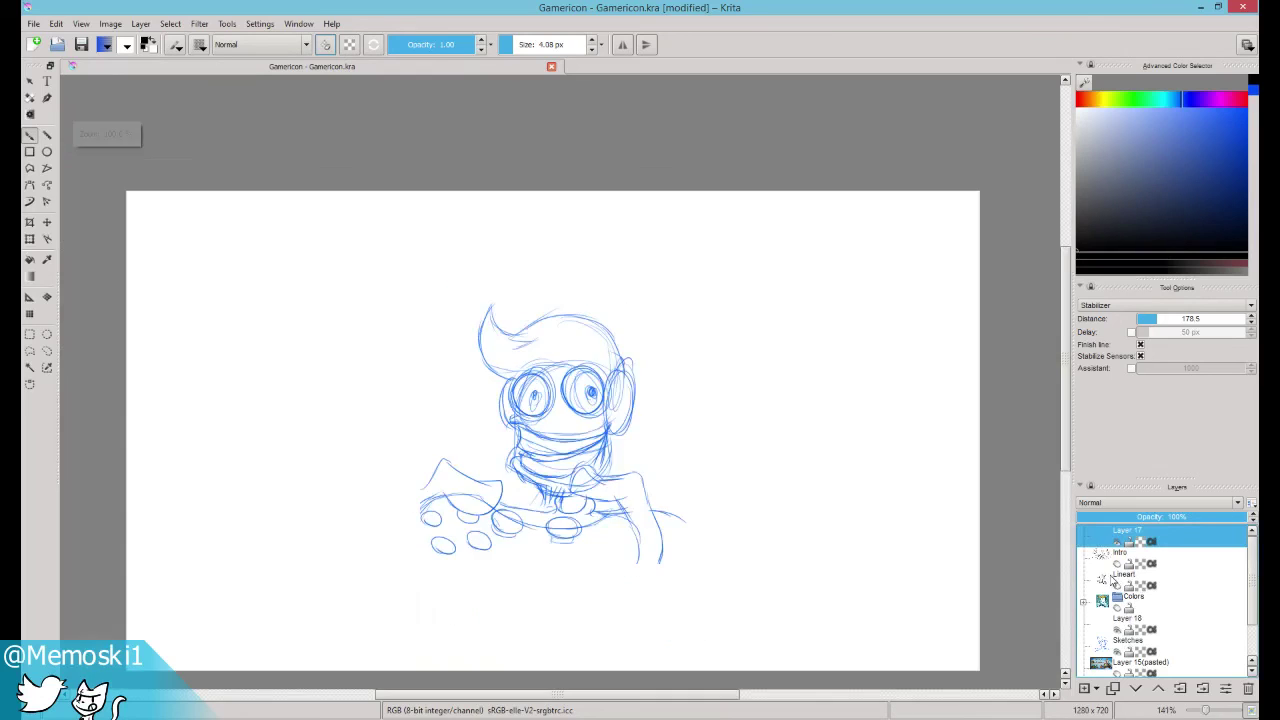
pyautogui.press('+')
pyautogui.press('+')
pyautogui.moveTo(708, 504)
pyautogui.mouseDown()
pyautogui.moveTo(688, 494)
pyautogui.moveTo(732, 484)
pyautogui.mouseUp()
pyautogui.moveTo(728, 528); pyautogui.dragTo(762, 492)
pyautogui.press('-')
pyautogui.press('-')
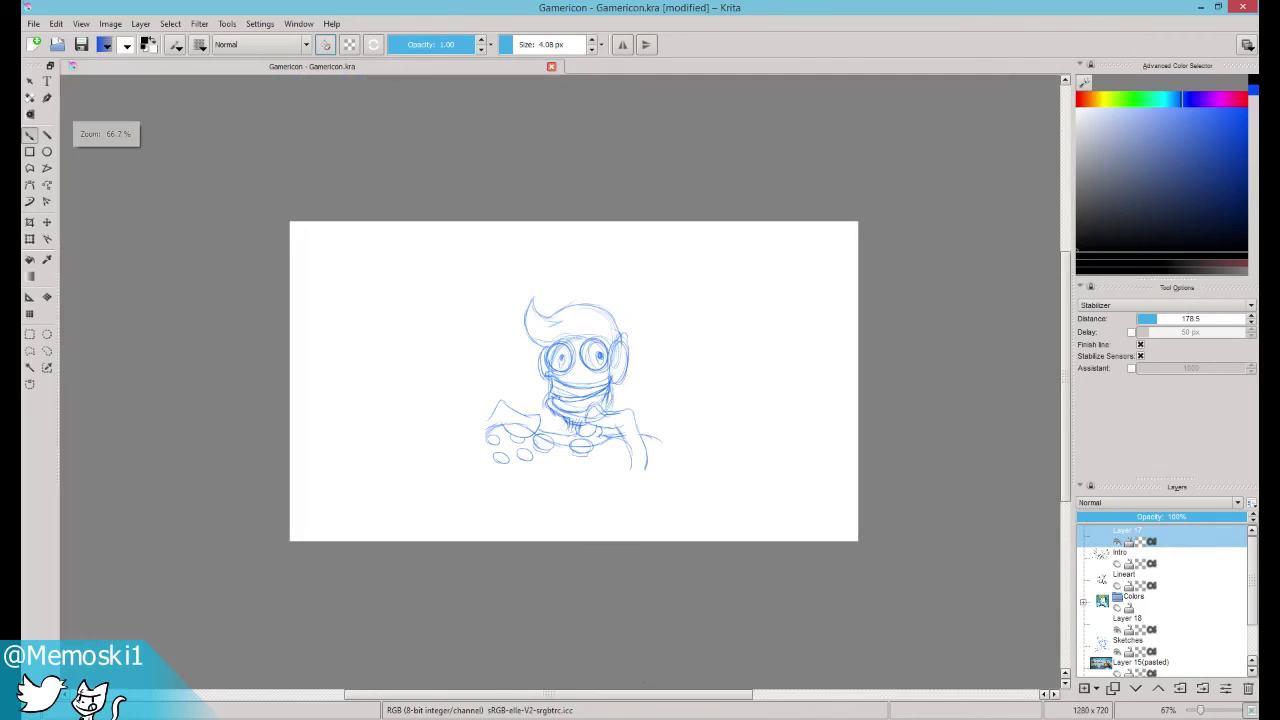
pyautogui.press('+')
pyautogui.press('+')
pyautogui.press('+')
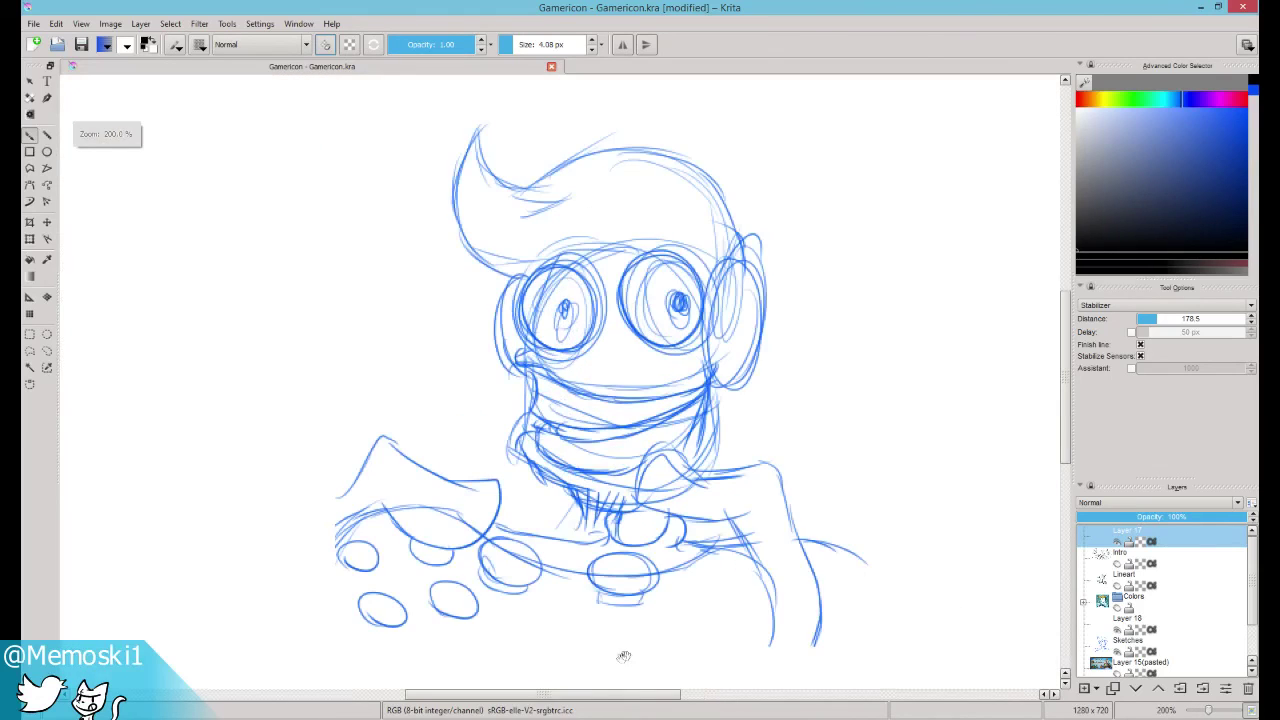
pyautogui.moveTo(623, 657); pyautogui.dragTo(716, 539)
pyautogui.press('-')
pyautogui.press('-')
pyautogui.press('+')
pyautogui.moveTo(719, 468); pyautogui.dragTo(607, 625)
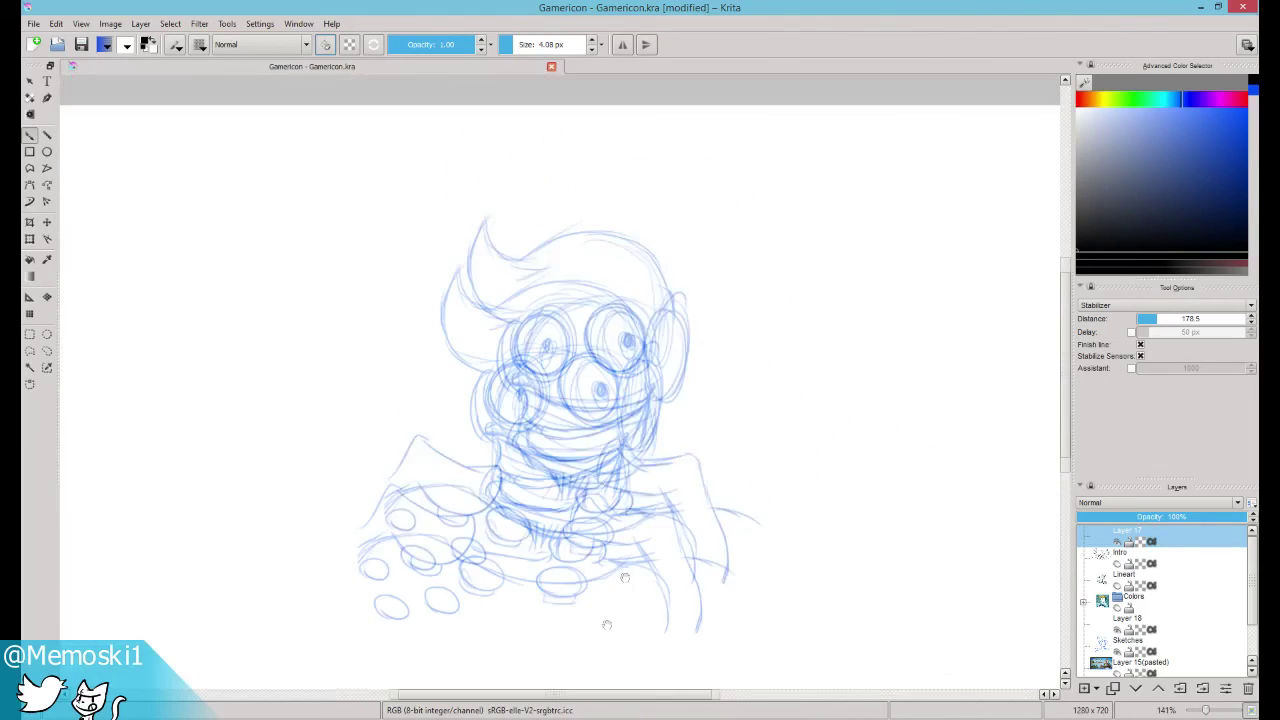
pyautogui.press('-')
pyautogui.press('-')
pyautogui.press('+')
pyautogui.press('+')
pyautogui.press('-')
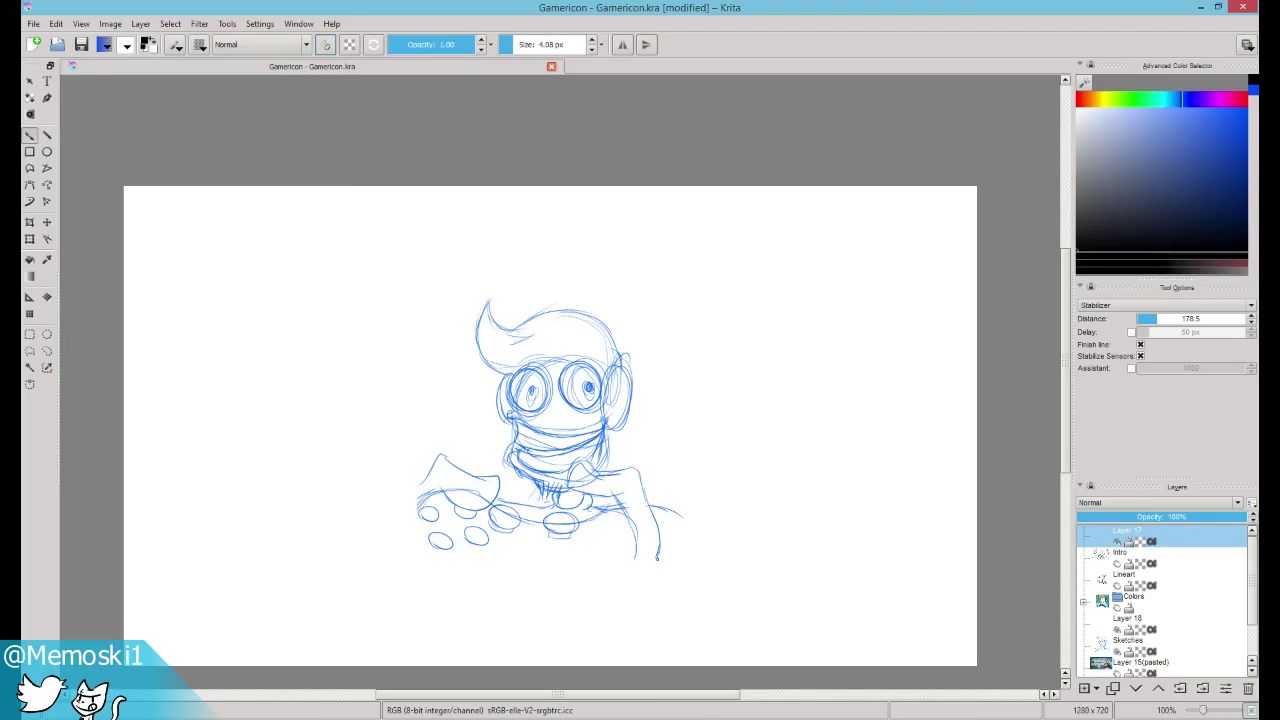